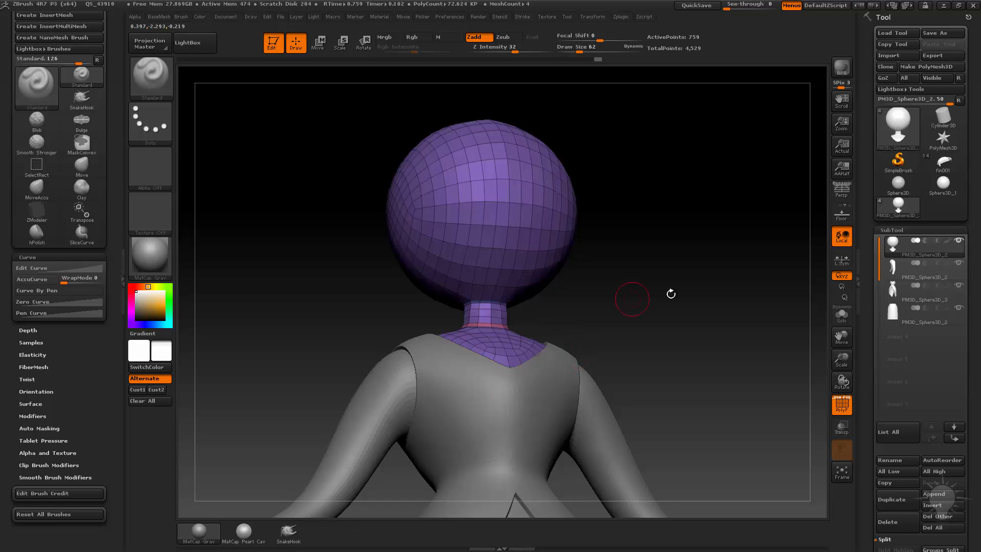
# - Pull the chest piece's edge toward the front of the dress neckline using the Move brush with a draw size of 122
pyautogui.moveTo(670, 293)
pyautogui.mouseDown()
pyautogui.moveTo(737, 361)
pyautogui.moveTo(733, 339)
pyautogui.moveTo(674, 325)
pyautogui.mouseUp()
pyautogui.press('shift')
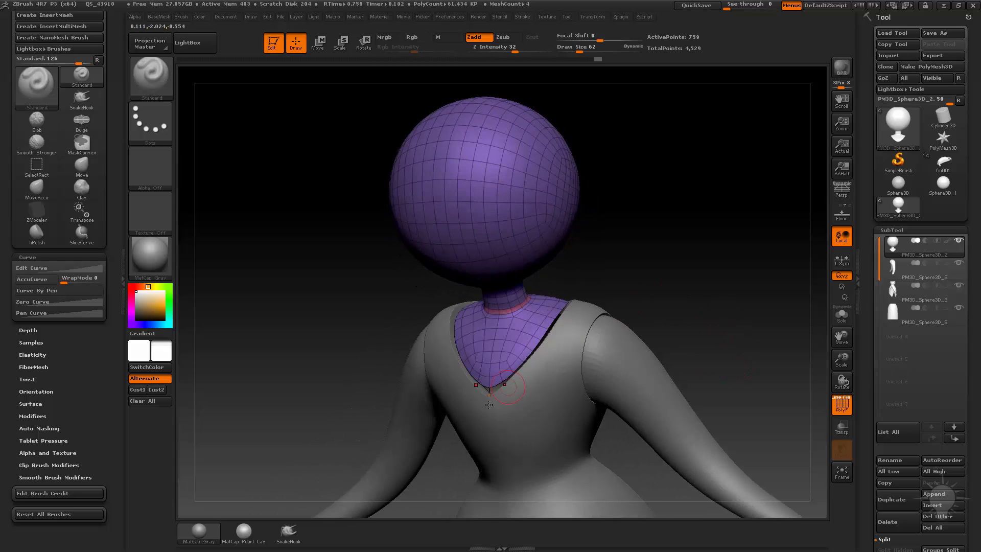
pyautogui.press('s')
pyautogui.moveTo(489, 408); pyautogui.dragTo(542, 364)
pyautogui.press('b')
pyautogui.press('m')
pyautogui.press('v')
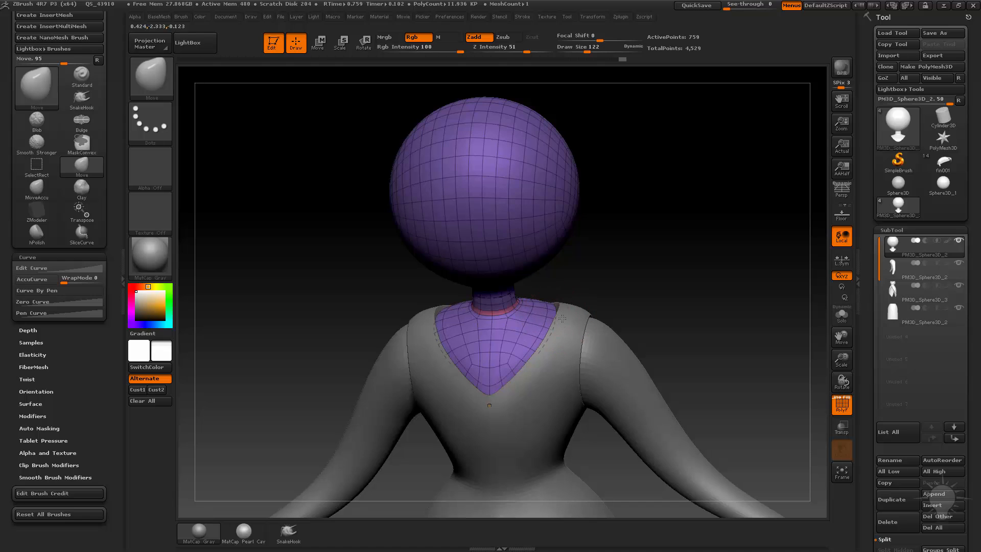
pyautogui.moveTo(593, 333); pyautogui.dragTo(544, 351)
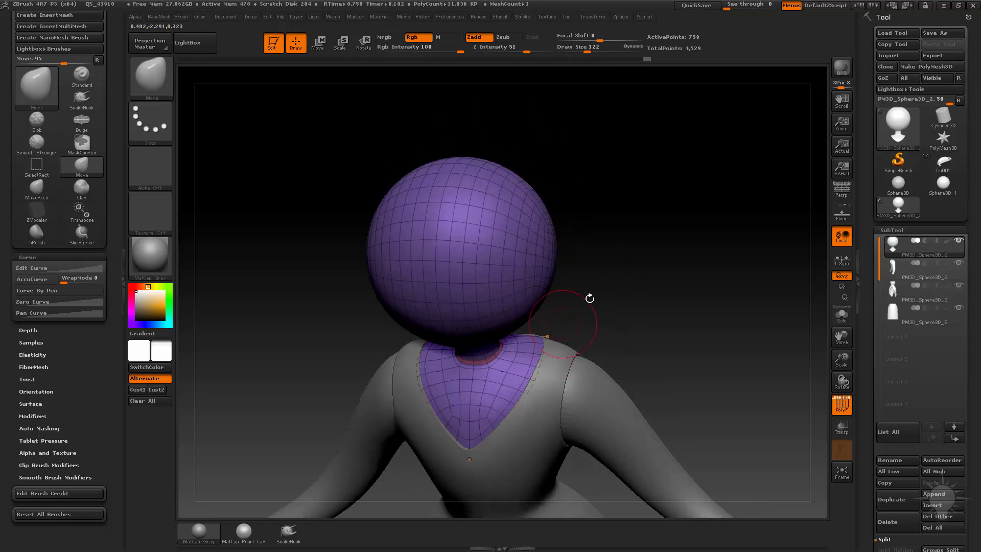
# - Fit the back and the lower front tip of the chest piece to the dress neckline, and turn off the polyframe display
pyautogui.moveTo(590, 298); pyautogui.dragTo(593, 276)
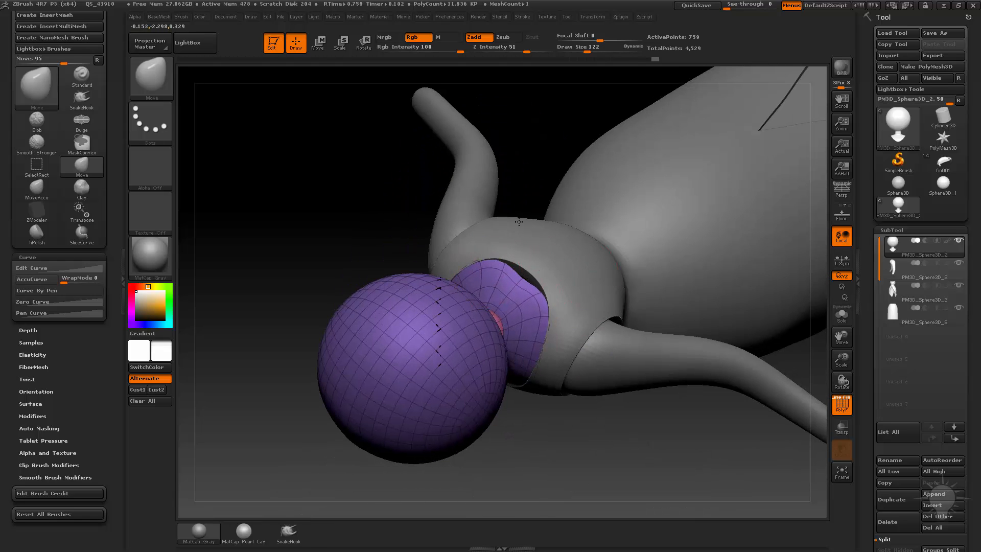
pyautogui.moveTo(519, 221); pyautogui.dragTo(518, 273)
pyautogui.moveTo(515, 376)
pyautogui.mouseDown()
pyautogui.moveTo(505, 327)
pyautogui.moveTo(637, 300)
pyautogui.moveTo(735, 322)
pyautogui.moveTo(524, 339)
pyautogui.moveTo(525, 374)
pyautogui.mouseUp()
pyautogui.moveTo(576, 403); pyautogui.dragTo(532, 415)
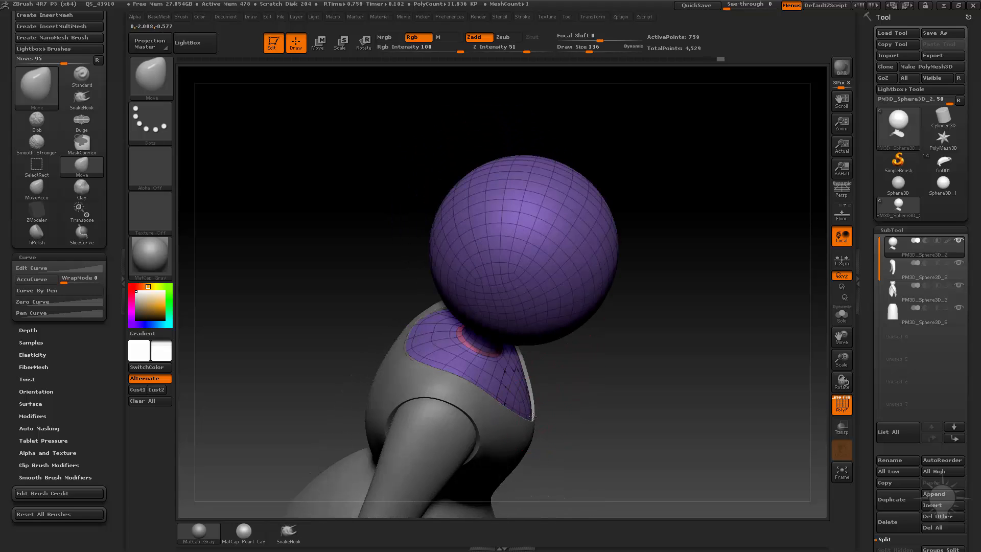
pyautogui.moveTo(613, 383)
pyautogui.mouseDown()
pyautogui.moveTo(711, 311)
pyautogui.moveTo(710, 319)
pyautogui.moveTo(693, 299)
pyautogui.moveTo(705, 278)
pyautogui.mouseUp()
pyautogui.press('s')
pyautogui.click(840, 405)
pyautogui.moveTo(635, 280)
pyautogui.keyDown('shift'); pyautogui.mouseDown()
pyautogui.moveTo(669, 281)
pyautogui.moveTo(656, 295)
pyautogui.moveTo(700, 352)
pyautogui.moveTo(692, 286)
pyautogui.moveTo(663, 300)
pyautogui.moveTo(635, 289)
pyautogui.moveTo(713, 310)
pyautogui.moveTo(648, 308)
pyautogui.moveTo(674, 275)
pyautogui.mouseUp(); pyautogui.keyUp('shift')
pyautogui.press('s')
pyautogui.click(658, 306)
pyautogui.moveTo(674, 278)
pyautogui.mouseDown()
pyautogui.moveTo(740, 321)
pyautogui.moveTo(679, 316)
pyautogui.moveTo(674, 265)
pyautogui.mouseUp()
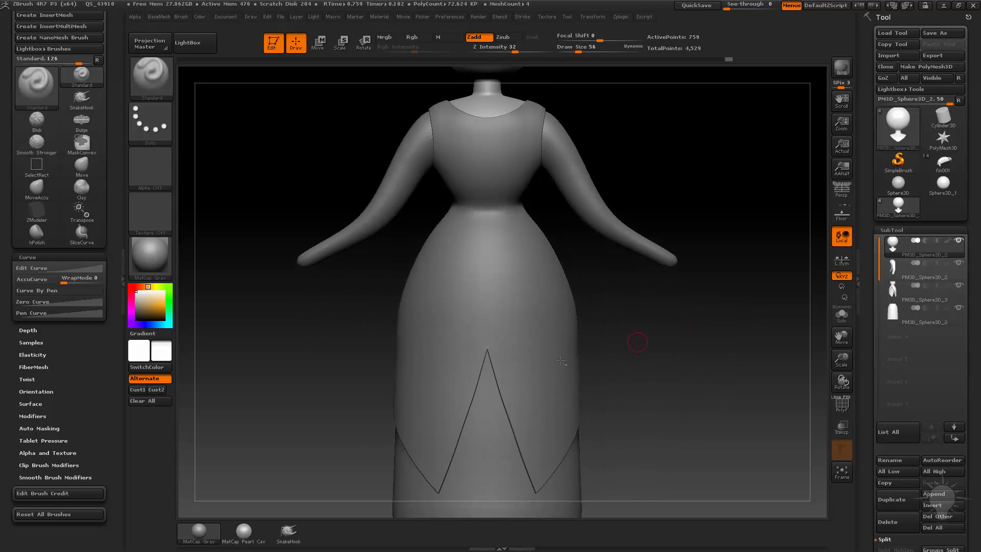
# - Make the dress the active subtool and consult the Flame Princess model sheet in Windows Photo Viewer
pyautogui.keyDown('alt'); pyautogui.click(561, 360); pyautogui.keyUp('alt')
pyautogui.keyDown('shift'); pyautogui.moveTo(700, 350); pyautogui.dragTo(641, 356); pyautogui.keyUp('shift')
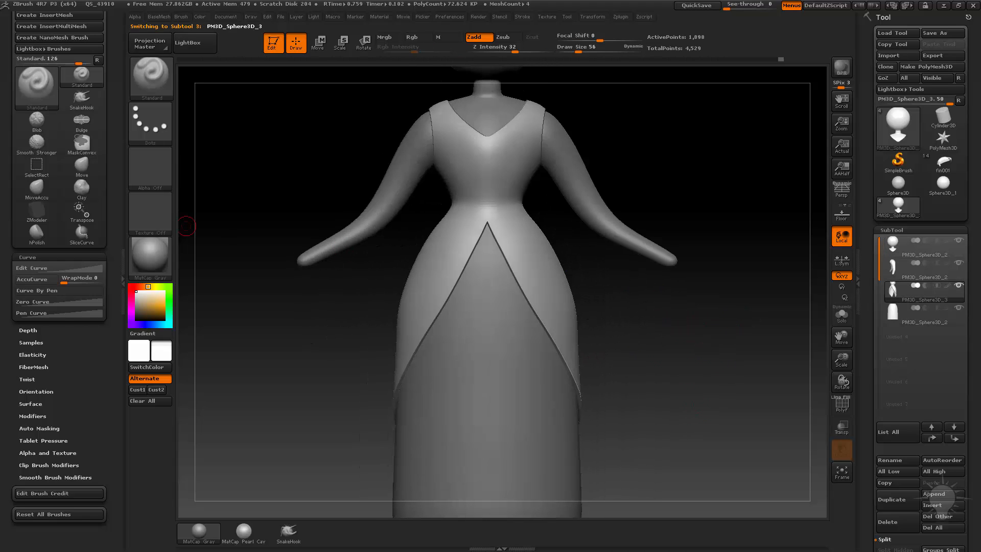
pyautogui.hotkey('alt', 'Tab')
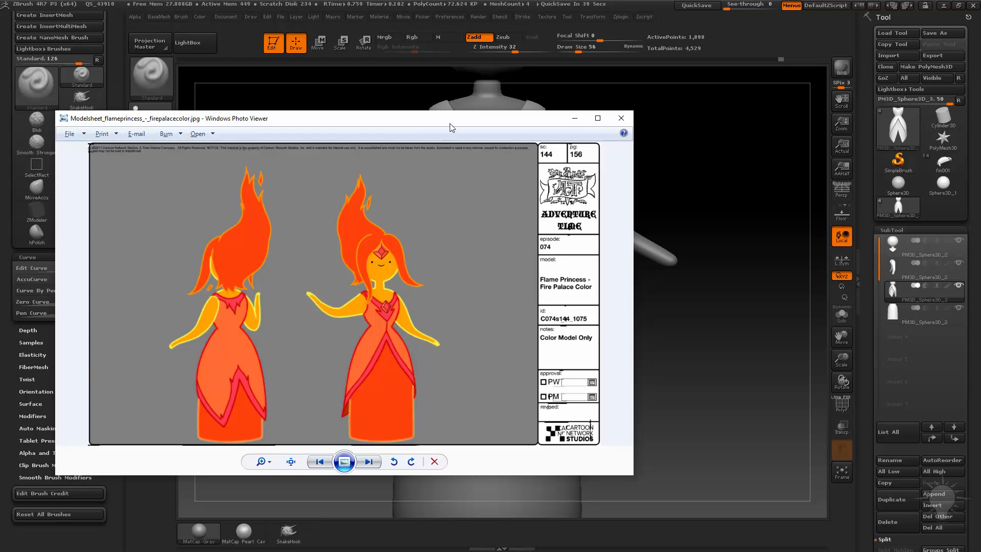
pyautogui.moveTo(450, 128); pyautogui.dragTo(303, 128)
pyautogui.click(186, 226)
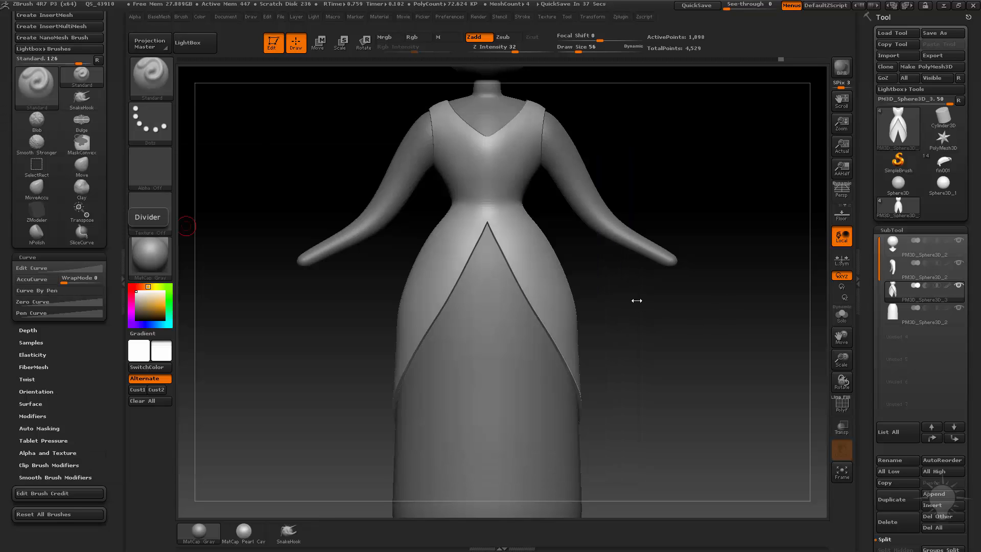
# - Duplicate the dress subtool and show the lower of the two dress copies alone with its polyframe
pyautogui.moveTo(637, 300); pyautogui.dragTo(619, 306)
pyautogui.moveTo(738, 333); pyautogui.dragTo(657, 320)
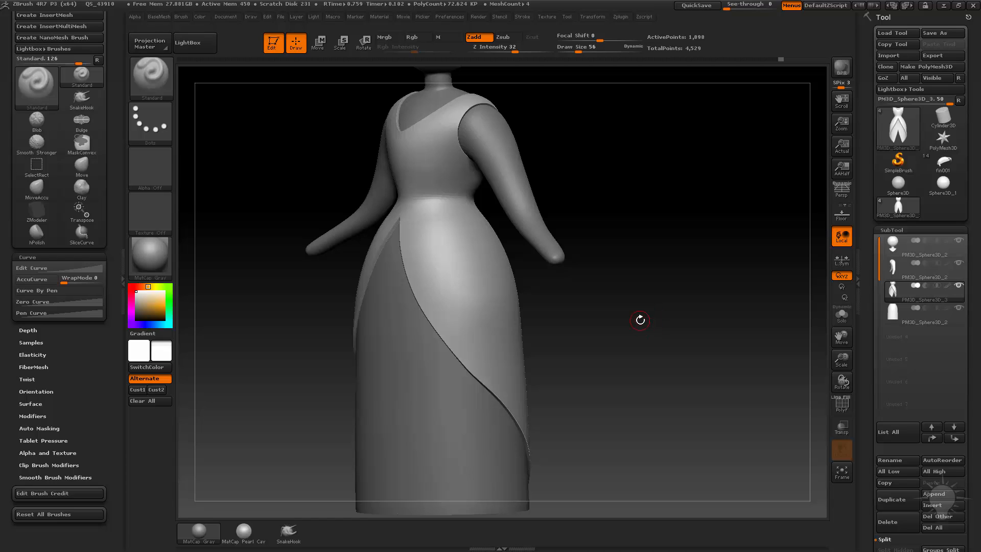
pyautogui.moveTo(908, 302)
pyautogui.click(842, 452)
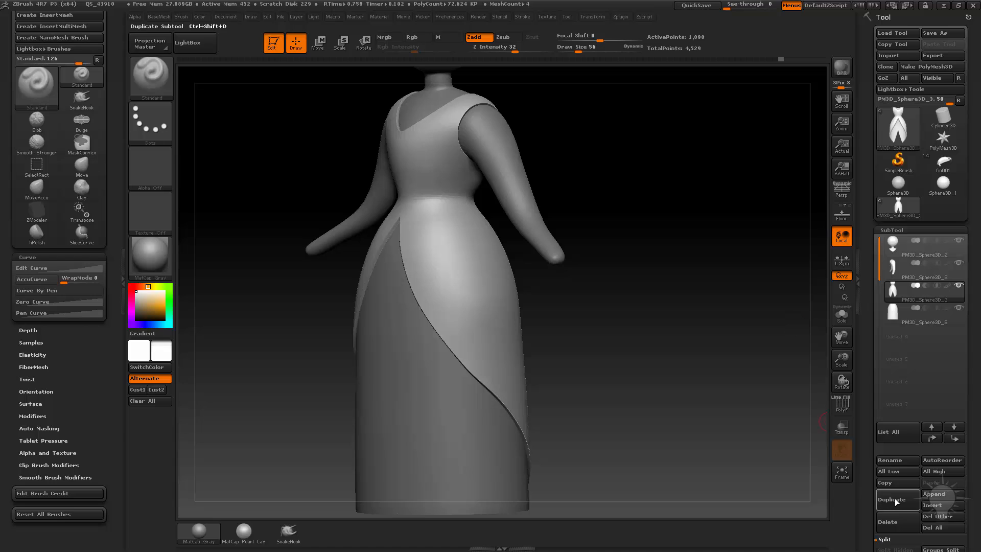
pyautogui.click(908, 322)
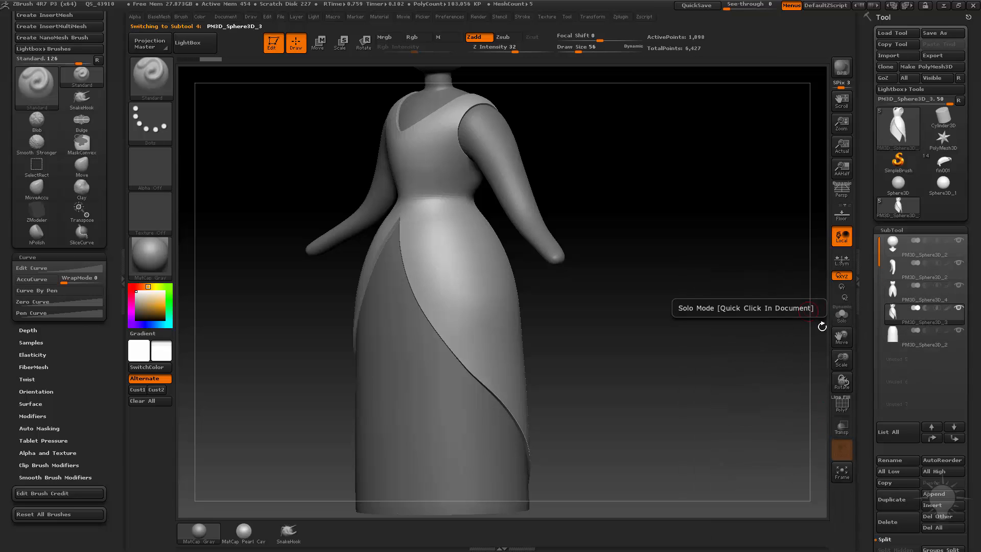
pyautogui.click(841, 314)
pyautogui.click(842, 404)
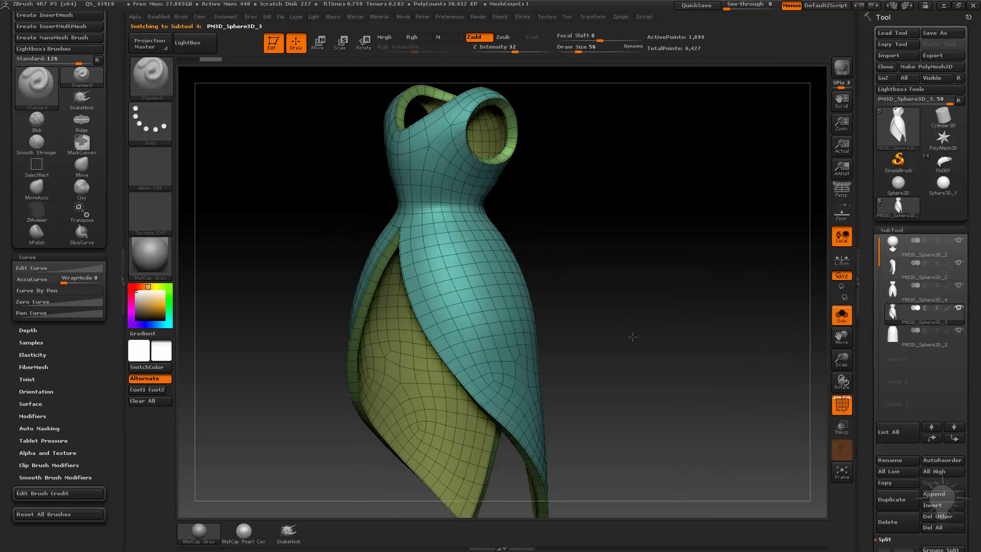
# - Isolate the dress's outer surface polygroup and delete the hidden inner and thickness geometry
pyautogui.keyDown('alt'); pyautogui.moveTo(615, 334); pyautogui.dragTo(637, 306); pyautogui.keyUp('alt')
pyautogui.moveTo(674, 251); pyautogui.dragTo(552, 255)
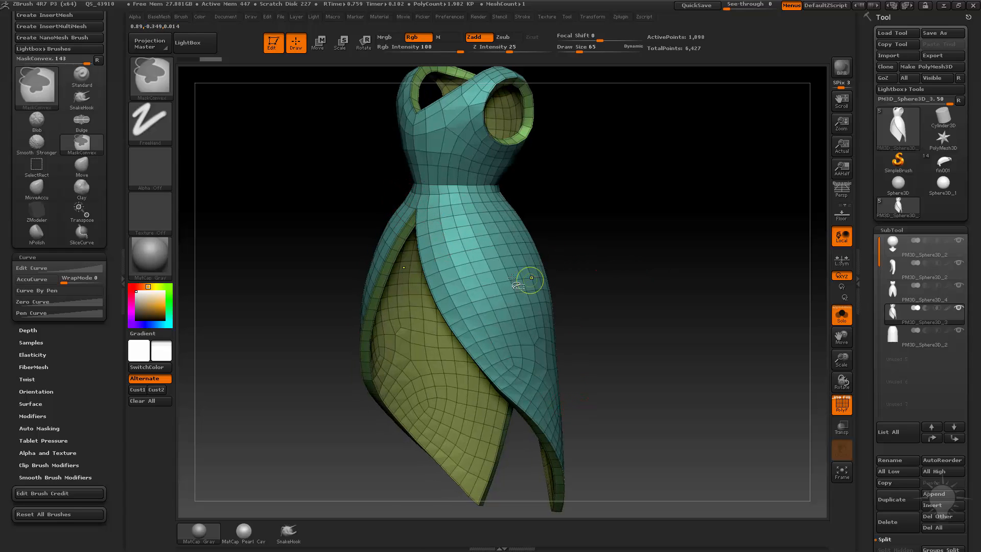
pyautogui.keyDown('ctrl'); pyautogui.keyDown('shift'); pyautogui.click(489, 261); pyautogui.keyUp('shift'); pyautogui.keyUp('ctrl')
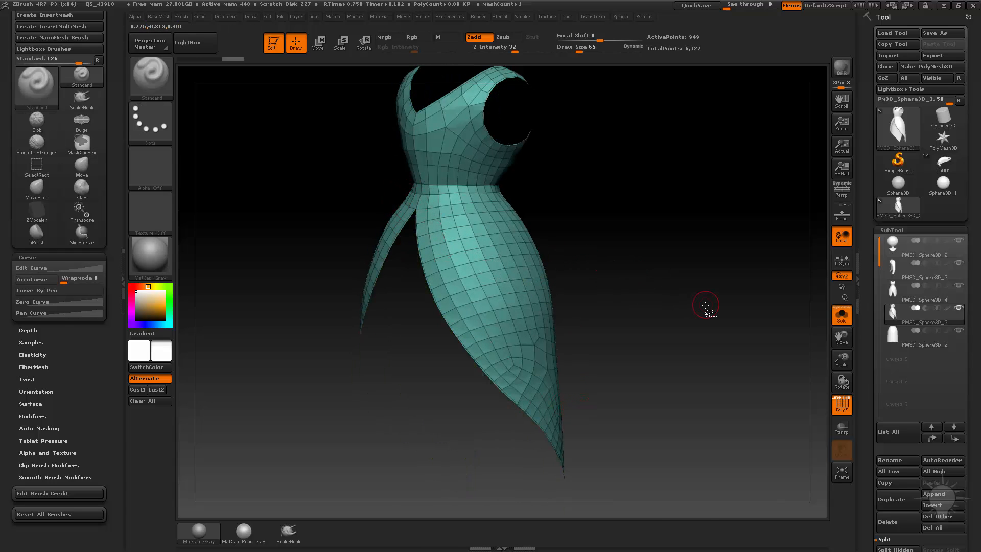
pyautogui.press('1')
pyautogui.click(696, 216)
# - Assign a new polygroup to the polyloop bordering the skirt opening using ZModeler's edge action Polygroup PolyLoop, with a draw size of 13
pyautogui.moveTo(577, 227)
pyautogui.mouseDown()
pyautogui.moveTo(693, 275)
pyautogui.moveTo(685, 298)
pyautogui.moveTo(590, 241)
pyautogui.mouseUp()
pyautogui.press('s')
pyautogui.moveTo(593, 242)
pyautogui.mouseDown()
pyautogui.moveTo(643, 259)
pyautogui.moveTo(590, 261)
pyautogui.moveTo(616, 193)
pyautogui.moveTo(608, 207)
pyautogui.moveTo(617, 209)
pyautogui.mouseUp()
pyautogui.press('s')
pyautogui.moveTo(674, 228)
pyautogui.keyDown('alt'); pyautogui.mouseDown()
pyautogui.moveTo(648, 205)
pyautogui.moveTo(727, 197)
pyautogui.moveTo(663, 174)
pyautogui.mouseUp(); pyautogui.keyUp('alt')
pyautogui.moveTo(663, 174)
pyautogui.keyDown('shift'); pyautogui.mouseDown()
pyautogui.moveTo(578, 136)
pyautogui.moveTo(460, 292)
pyautogui.mouseUp(); pyautogui.keyUp('shift')
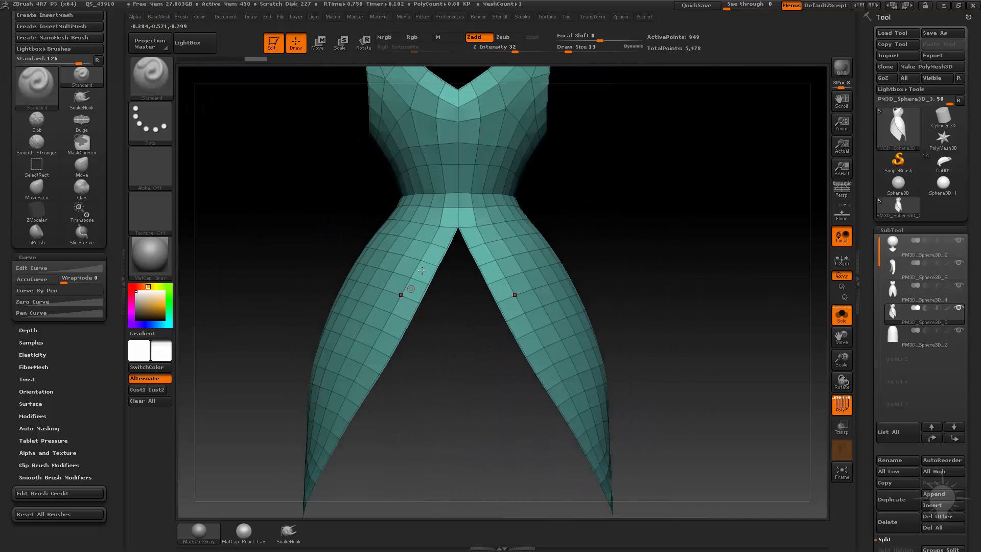
pyautogui.moveTo(679, 207); pyautogui.dragTo(473, 265)
pyautogui.press('b')
pyautogui.press('z')
pyautogui.press('m')
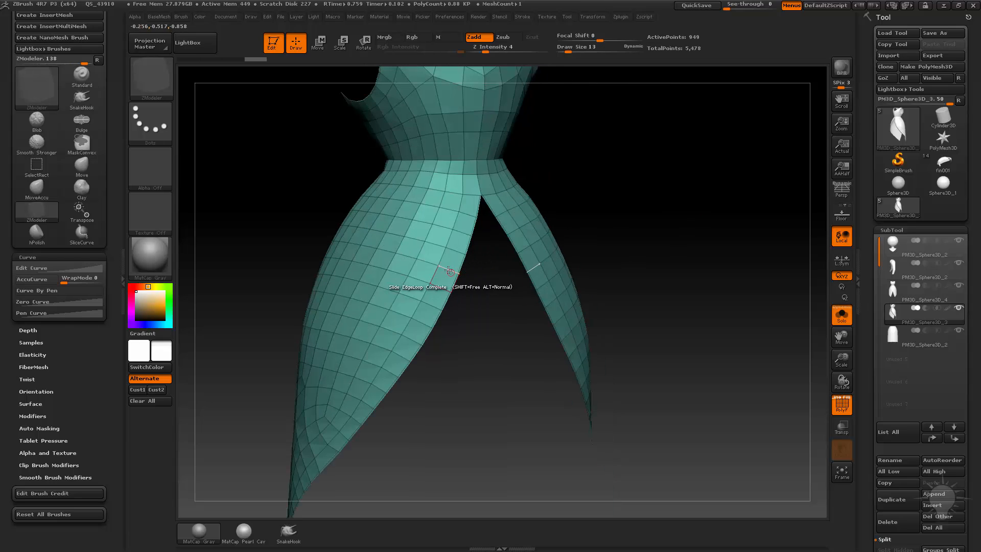
pyautogui.press('space')
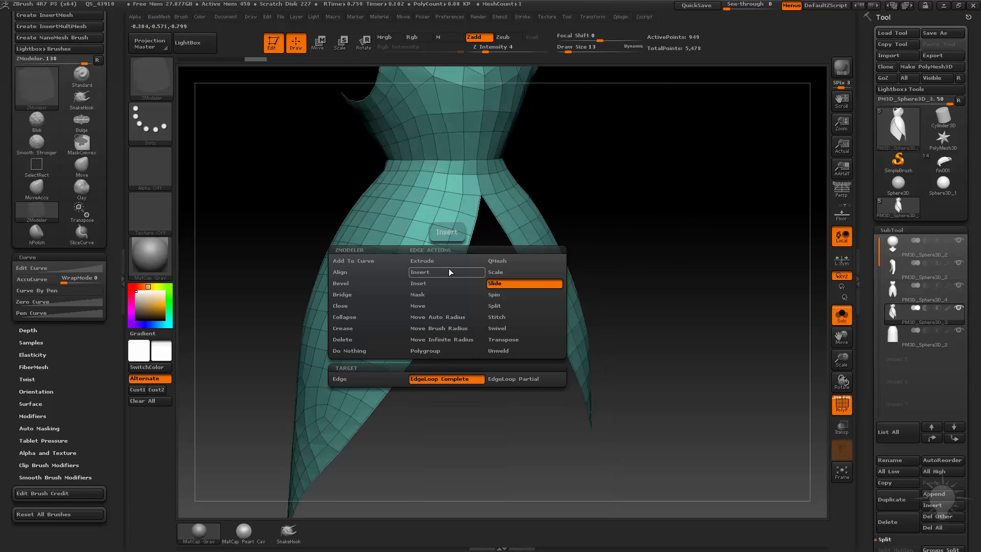
pyautogui.click(446, 350)
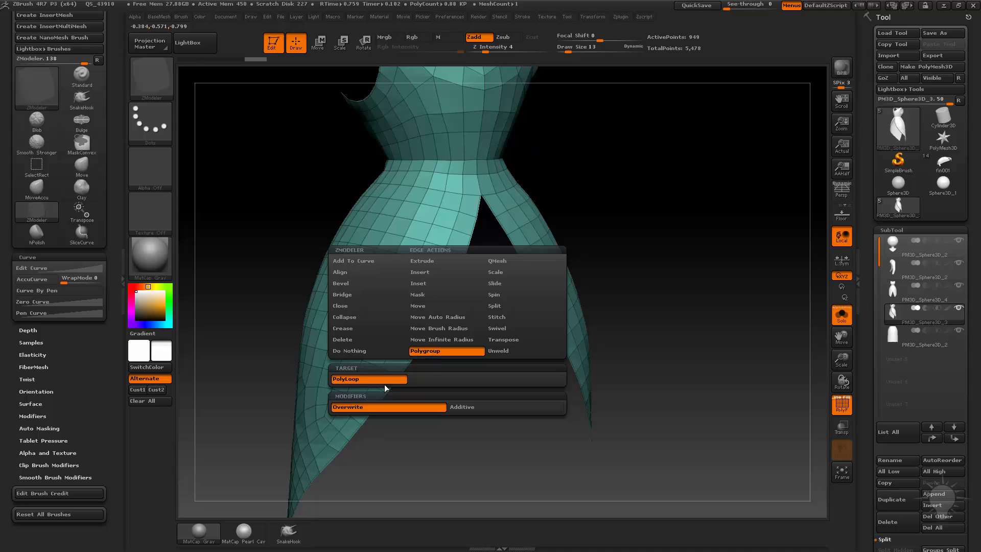
pyautogui.click(442, 287)
# - Examine how the new polygroup strip runs along the dress's front opening and back hem
pyautogui.keyDown('alt'); pyautogui.moveTo(650, 248); pyautogui.dragTo(631, 219); pyautogui.keyUp('alt')
pyautogui.moveTo(630, 219); pyautogui.dragTo(511, 228)
pyautogui.keyDown('alt'); pyautogui.moveTo(595, 339); pyautogui.dragTo(543, 313); pyautogui.keyUp('alt')
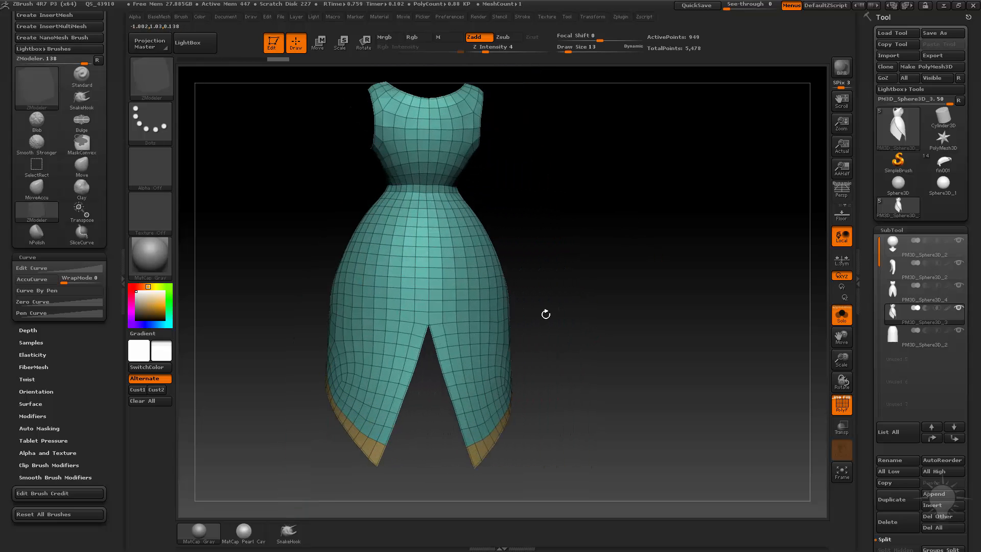
pyautogui.moveTo(591, 290); pyautogui.dragTo(659, 233)
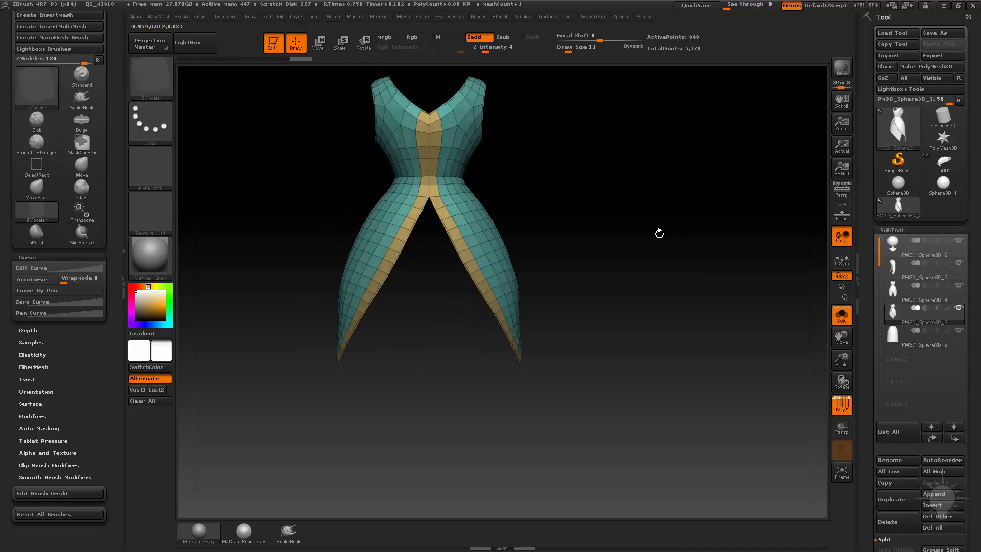
pyautogui.keyDown('alt'); pyautogui.moveTo(418, 83); pyautogui.dragTo(425, 191); pyautogui.keyUp('alt')
pyautogui.keyDown('alt'); pyautogui.moveTo(676, 269); pyautogui.dragTo(681, 220); pyautogui.keyUp('alt')
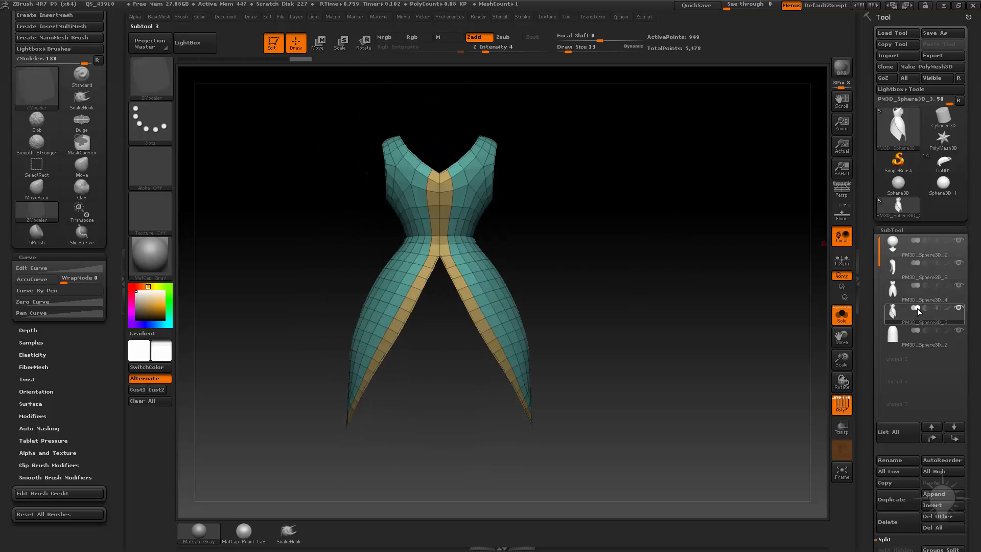
pyautogui.keyDown('alt'); pyautogui.moveTo(613, 209); pyautogui.dragTo(623, 260); pyautogui.keyUp('alt')
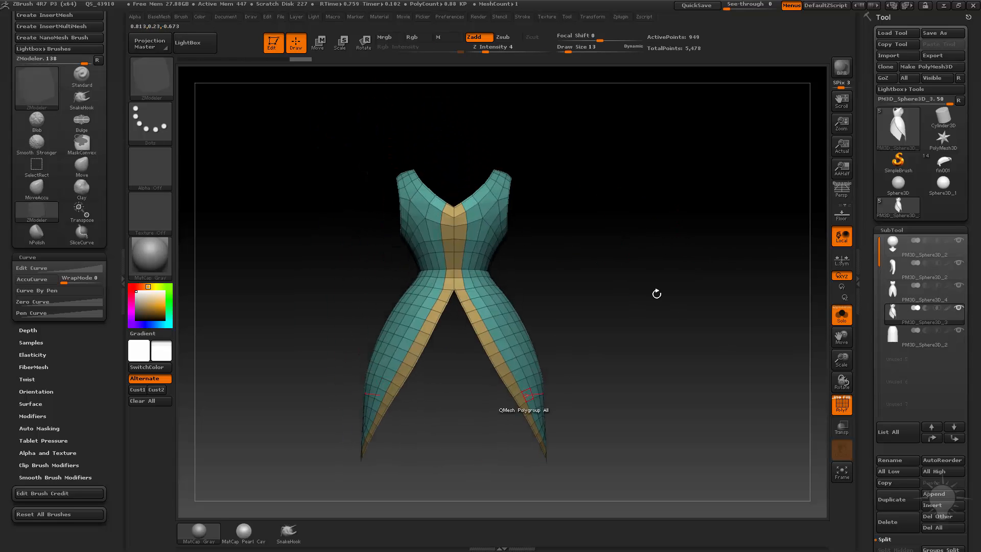
pyautogui.keyDown('alt'); pyautogui.moveTo(656, 294); pyautogui.dragTo(660, 243); pyautogui.keyUp('alt')
# - Hide the bodice down to the waist, including the leftover waist polygons, and delete the hidden geometry so only the skirt remains
pyautogui.hotkey('ctrl', 'shift')
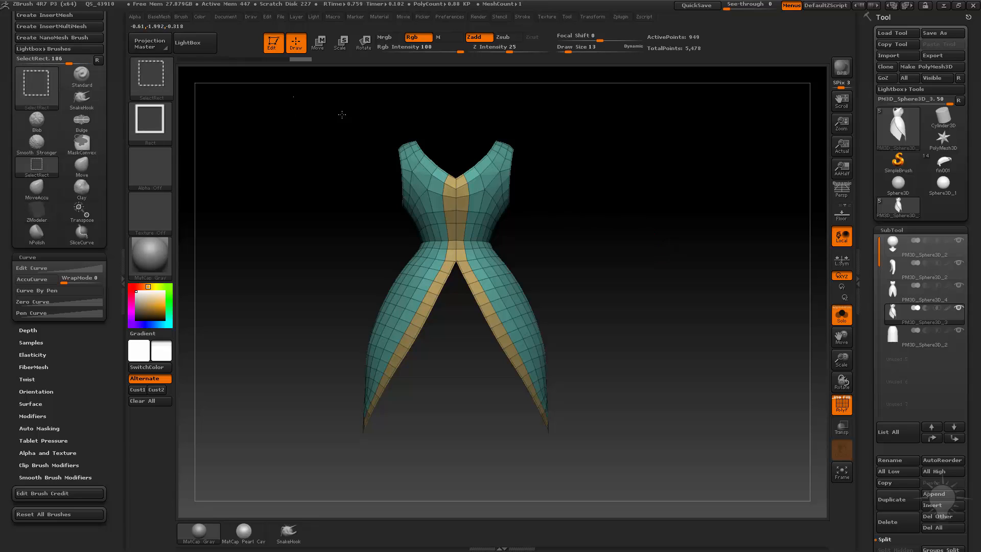
pyautogui.moveTo(293, 97)
pyautogui.keyDown('ctrl'); pyautogui.keyDown('shift'); pyautogui.mouseDown()
pyautogui.moveTo(637, 208)
pyautogui.moveTo(614, 252)
pyautogui.mouseUp(); pyautogui.keyUp('shift'); pyautogui.keyUp('ctrl')
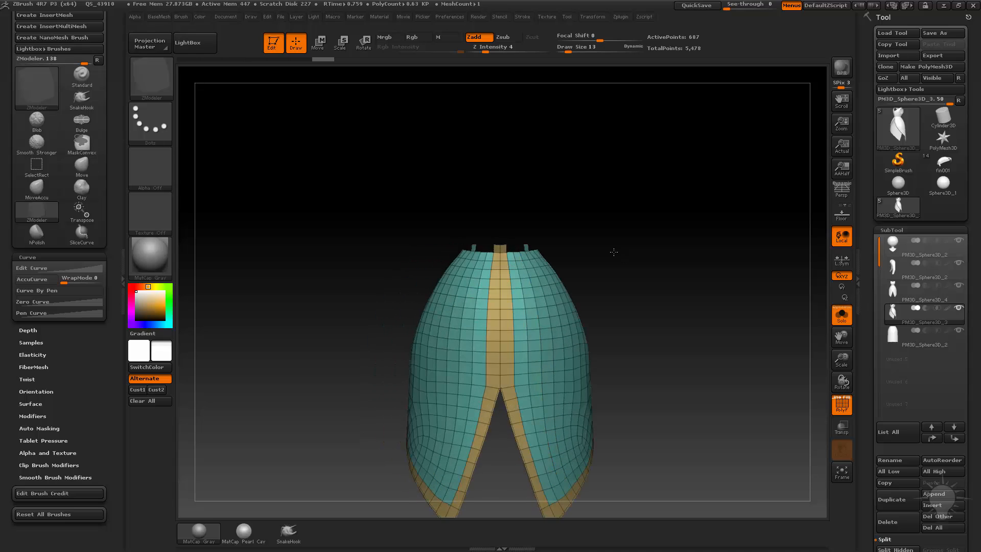
pyautogui.keyDown('alt'); pyautogui.moveTo(534, 200); pyautogui.dragTo(522, 186); pyautogui.keyUp('alt')
pyautogui.keyDown('ctrl'); pyautogui.keyDown('shift'); pyautogui.moveTo(434, 182); pyautogui.dragTo(473, 235); pyautogui.keyUp('shift'); pyautogui.keyUp('ctrl')
pyautogui.moveTo(521, 190)
pyautogui.mouseDown()
pyautogui.moveTo(494, 208)
pyautogui.moveTo(493, 236)
pyautogui.mouseUp()
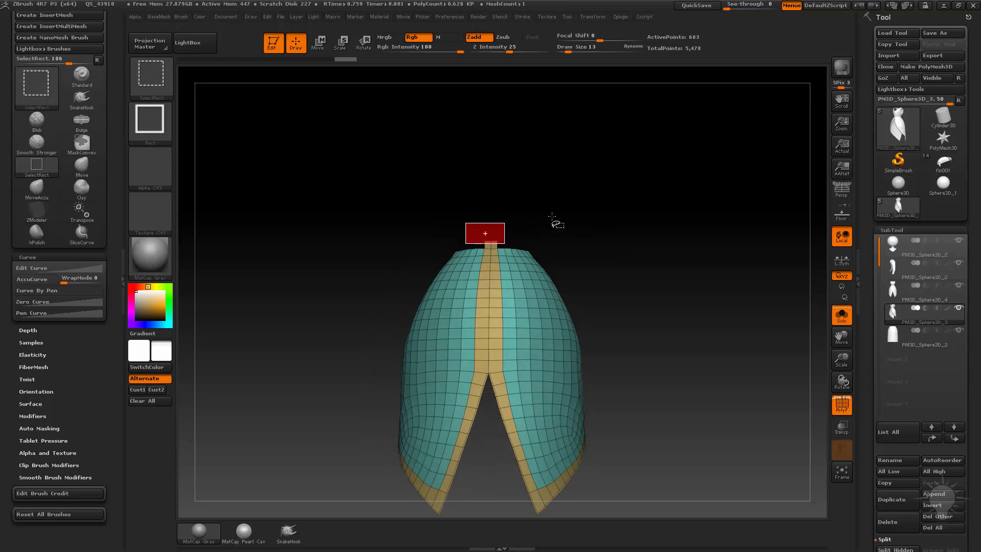
pyautogui.moveTo(551, 216); pyautogui.dragTo(661, 196)
pyautogui.press('1')
pyautogui.click(643, 215)
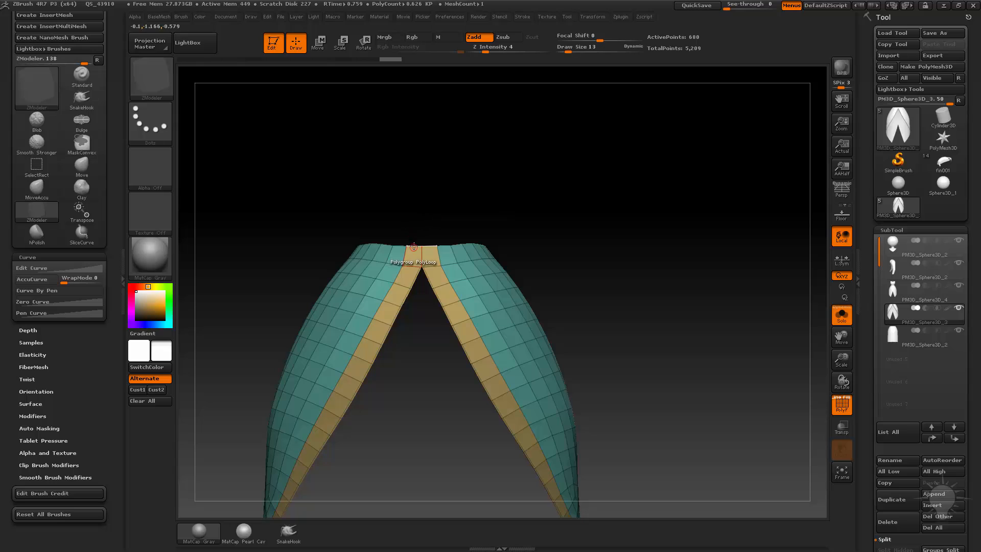
# - Collapse the strip's edges above the front opening at the waist and above the back slit, so the strip forms a point at each
pyautogui.press('space')
pyautogui.click(335, 300)
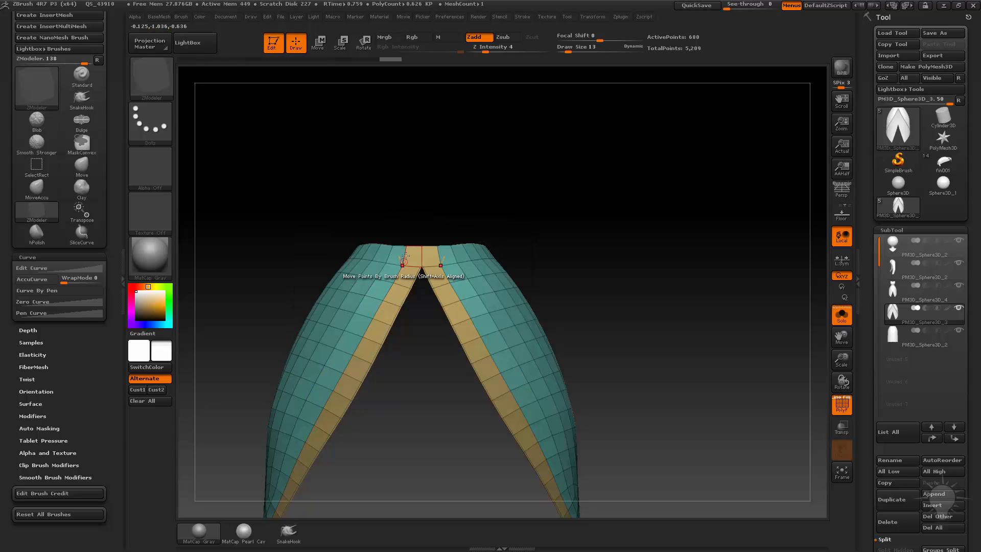
pyautogui.click(413, 245)
pyautogui.hotkey('ctrl', 'z')
pyautogui.hotkey('ctrl', 'shift', 'z')
pyautogui.hotkey('ctrl', 'z')
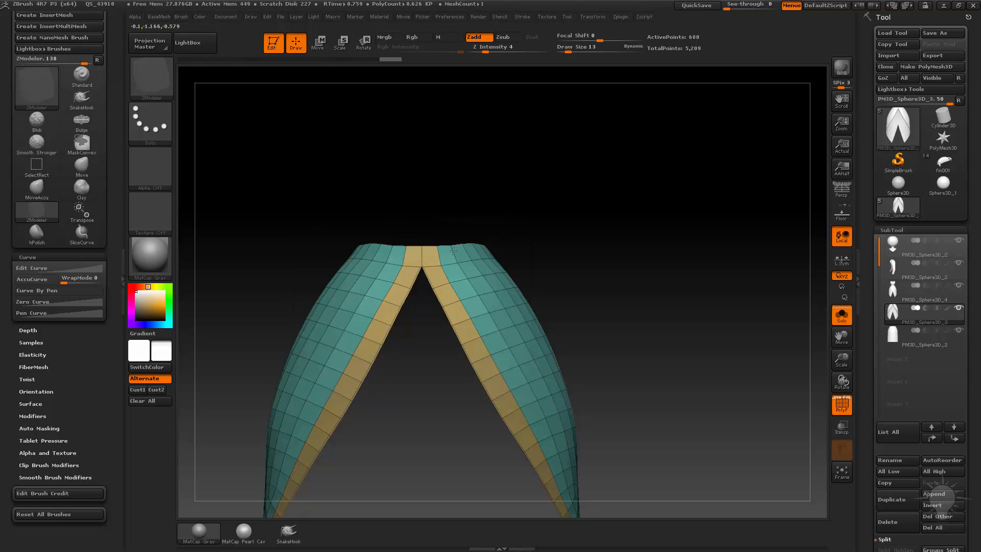
pyautogui.hotkey('ctrl', 'shift', 'z')
pyautogui.hotkey('ctrl', 'z')
pyautogui.hotkey('ctrl', 'shift', 'z')
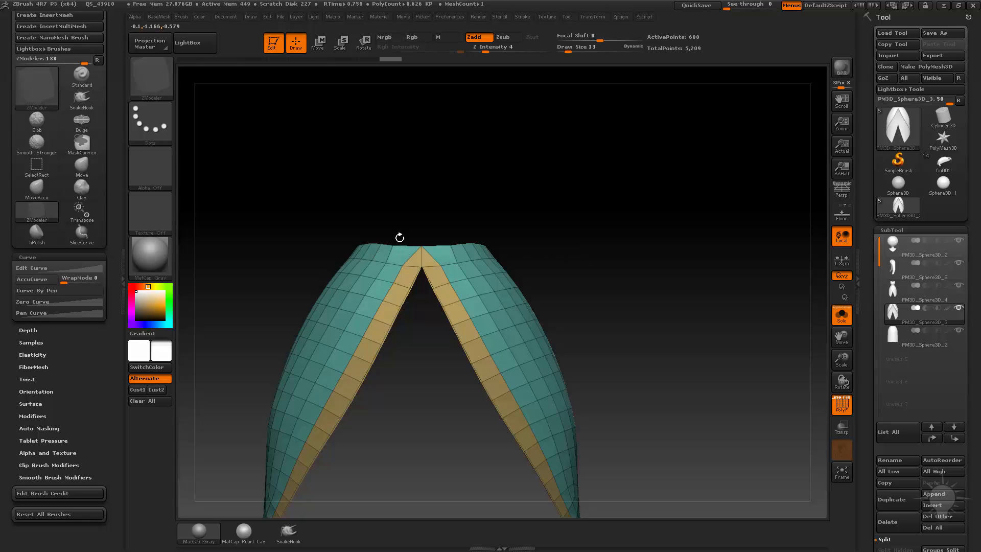
pyautogui.moveTo(610, 243); pyautogui.dragTo(659, 178)
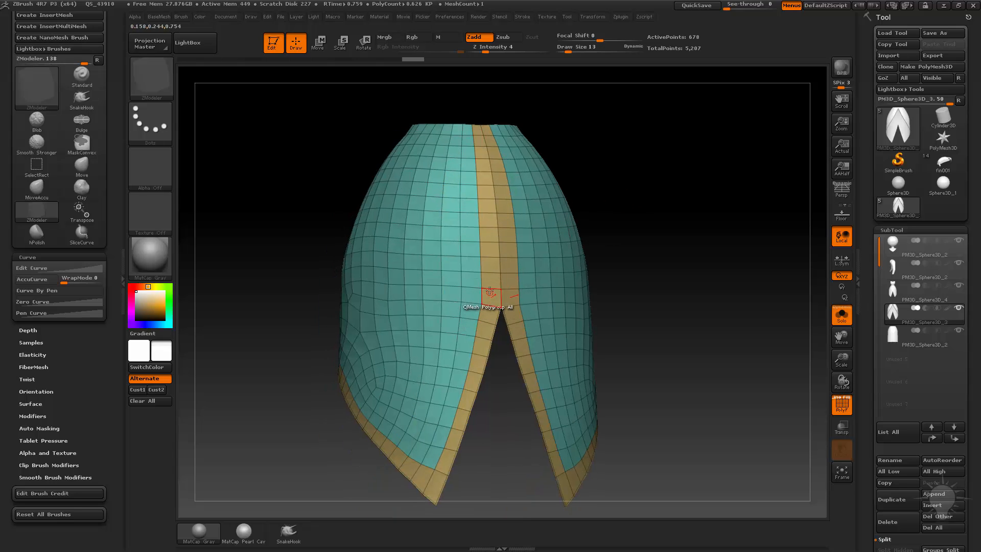
pyautogui.click(489, 291)
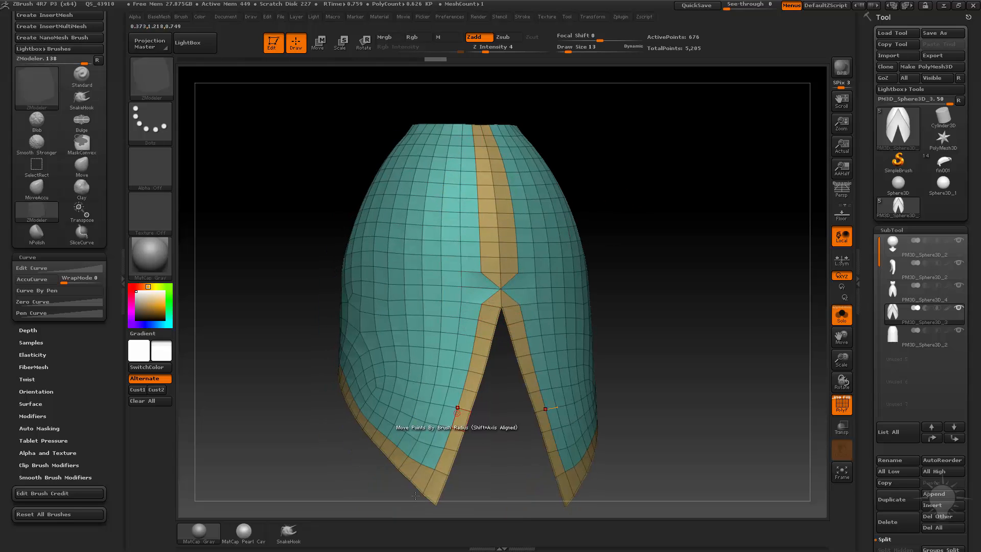
# - Hide the back portion of the skirt and delete the hidden geometry, keeping the front panels
pyautogui.moveTo(667, 270); pyautogui.dragTo(543, 166)
pyautogui.hotkey('ctrl', 'shift')
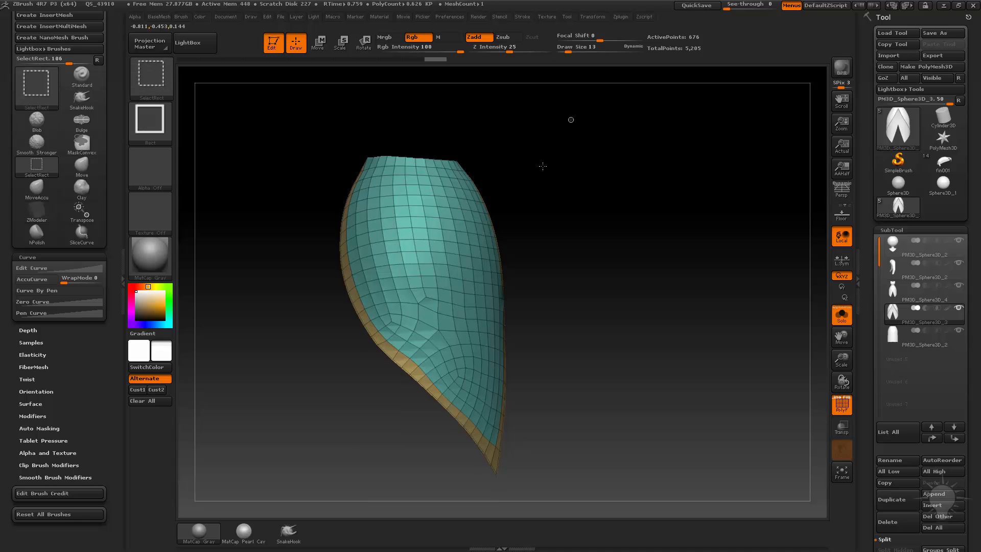
pyautogui.keyDown('ctrl'); pyautogui.keyDown('shift'); pyautogui.moveTo(570, 121); pyautogui.dragTo(427, 287); pyautogui.keyUp('shift'); pyautogui.keyUp('ctrl')
pyautogui.moveTo(666, 247); pyautogui.dragTo(701, 248)
pyautogui.press('space')
pyautogui.click(667, 212)
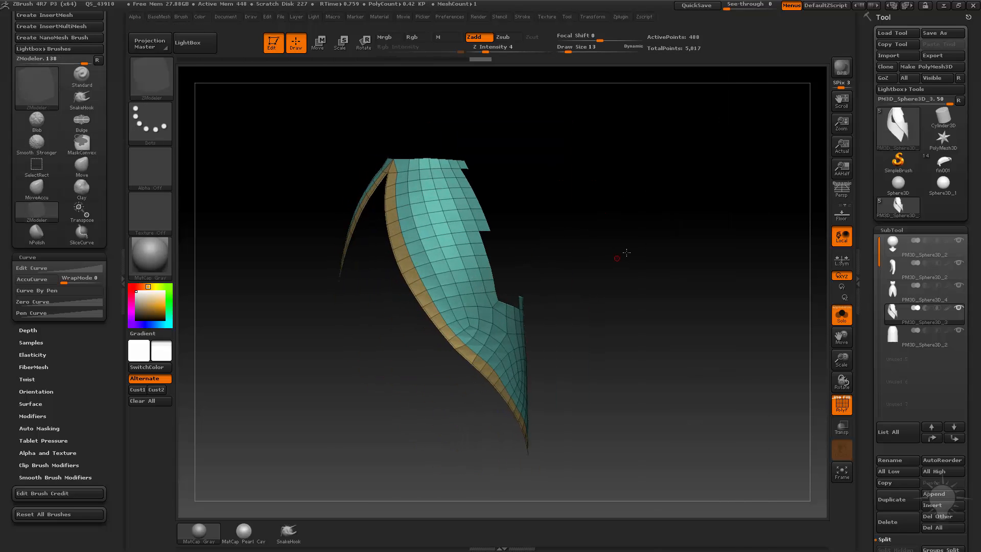
# - Isolate the trim strip polygroup, delete the hidden skirt geometry, and show the other subtools again around the strip
pyautogui.moveTo(626, 252)
pyautogui.mouseDown()
pyautogui.moveTo(635, 252)
pyautogui.moveTo(534, 157)
pyautogui.moveTo(663, 268)
pyautogui.moveTo(649, 282)
pyautogui.moveTo(642, 228)
pyautogui.moveTo(604, 221)
pyautogui.mouseUp()
pyautogui.hotkey('ctrl', 'shift')
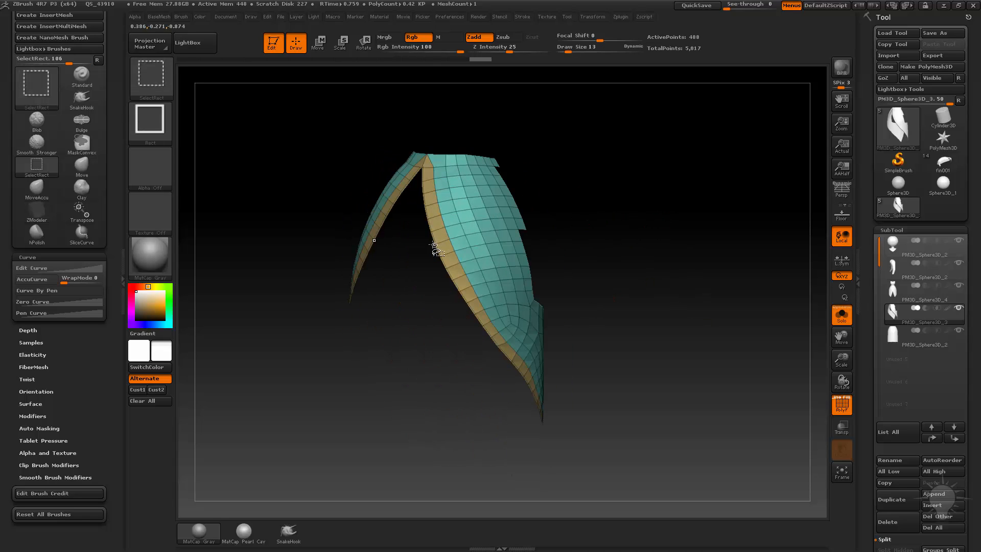
pyautogui.keyDown('ctrl'); pyautogui.keyDown('alt'); pyautogui.keyDown('shift'); pyautogui.click(463, 240); pyautogui.keyUp('shift'); pyautogui.keyUp('alt'); pyautogui.keyUp('ctrl')
pyautogui.press('space')
pyautogui.click(676, 212)
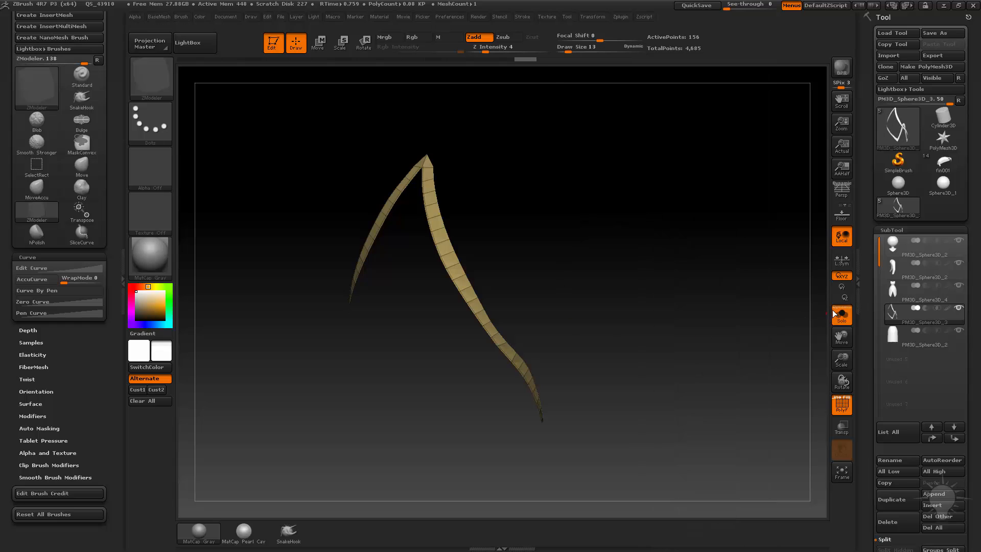
pyautogui.click(840, 315)
pyautogui.moveTo(740, 259)
pyautogui.mouseDown()
pyautogui.moveTo(650, 255)
pyautogui.moveTo(752, 259)
pyautogui.moveTo(711, 221)
pyautogui.moveTo(702, 235)
pyautogui.moveTo(729, 245)
pyautogui.mouseUp()
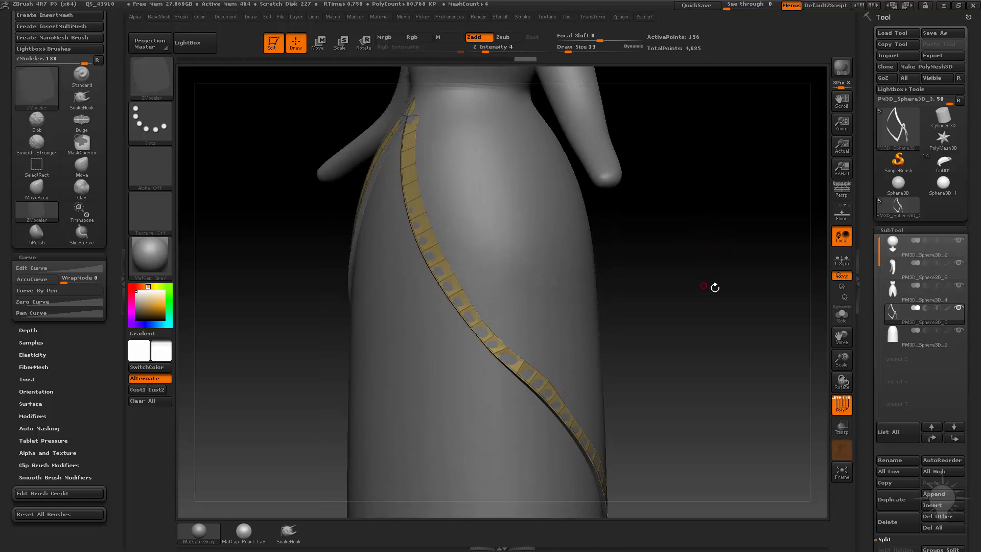
# - Switch to the ZModeler brush and set its polygon action to QMesh with the Polygroup All target
pyautogui.moveTo(715, 287)
pyautogui.mouseDown()
pyautogui.moveTo(753, 268)
pyautogui.moveTo(693, 230)
pyautogui.mouseUp()
pyautogui.press('s')
pyautogui.press('b')
pyautogui.press('s')
pyautogui.press('t')
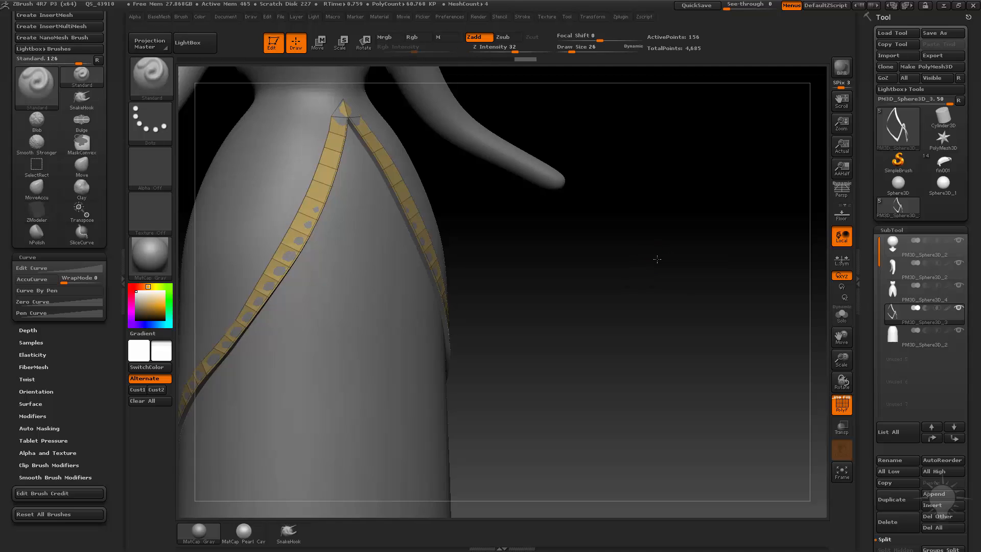
pyautogui.moveTo(657, 259)
pyautogui.mouseDown()
pyautogui.moveTo(689, 306)
pyautogui.moveTo(655, 289)
pyautogui.mouseUp()
pyautogui.press('b')
pyautogui.press('z')
pyautogui.press('m')
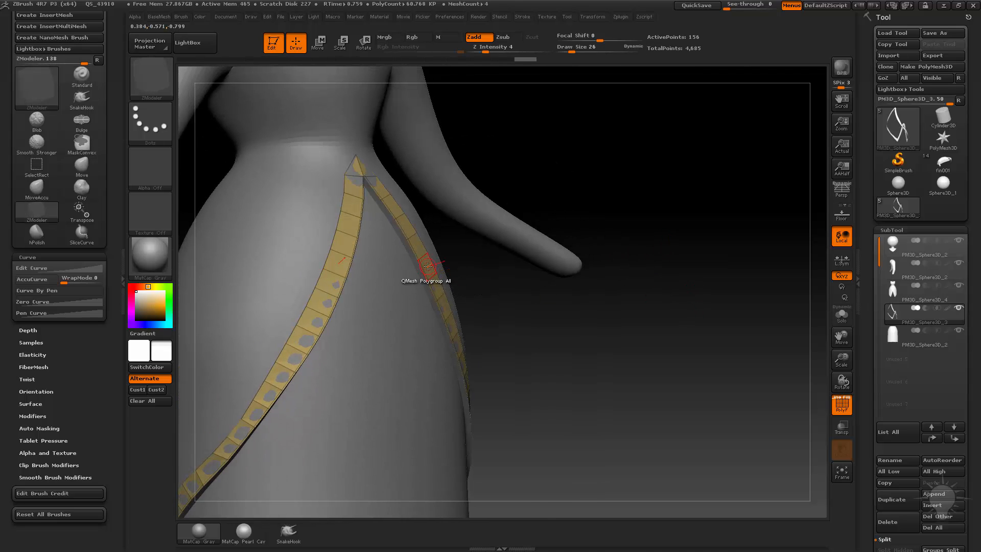
pyautogui.press('space')
pyautogui.click(524, 289)
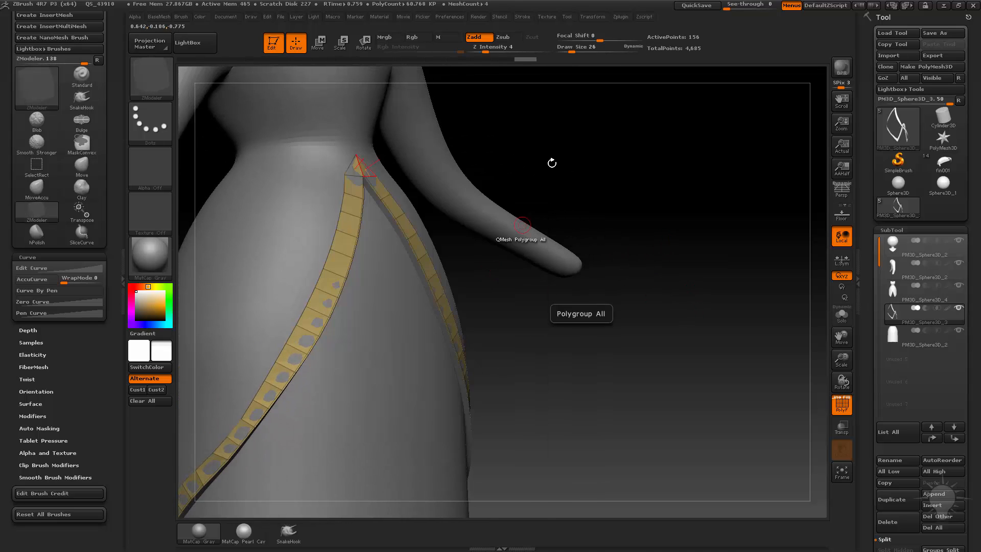
# - Reshape the upper strip along the skirt's front opening with the Move brush at draw size 165
pyautogui.moveTo(551, 162)
pyautogui.mouseDown()
pyautogui.moveTo(679, 216)
pyautogui.moveTo(712, 197)
pyautogui.moveTo(709, 169)
pyautogui.mouseUp()
pyautogui.press('s')
pyautogui.moveTo(442, 271)
pyautogui.mouseDown()
pyautogui.moveTo(452, 269)
pyautogui.moveTo(448, 248)
pyautogui.mouseUp()
pyautogui.press('b')
pyautogui.press('m')
pyautogui.press('v')
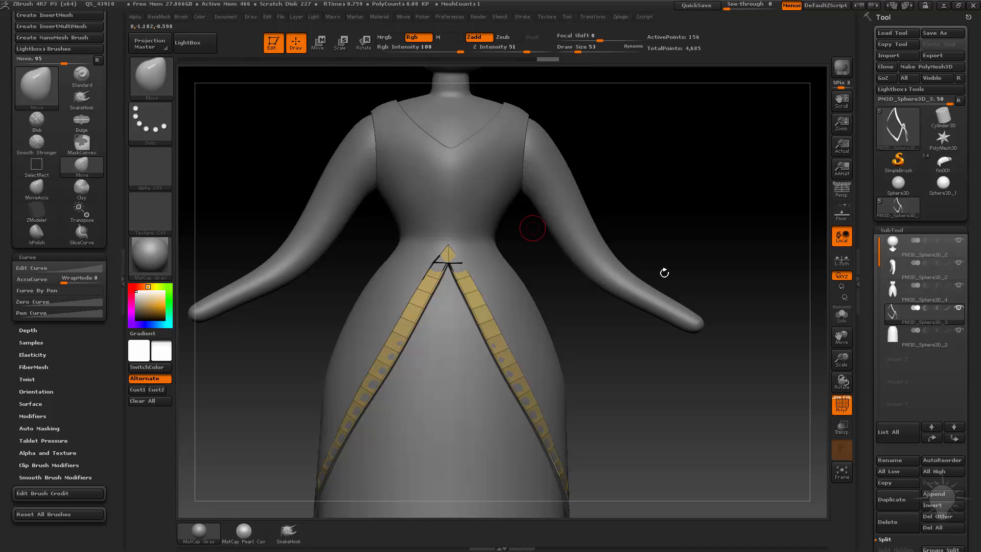
pyautogui.keyDown('alt'); pyautogui.moveTo(739, 362); pyautogui.dragTo(715, 265); pyautogui.keyUp('alt')
pyautogui.moveTo(613, 255); pyautogui.dragTo(578, 250)
pyautogui.press('s')
pyautogui.moveTo(491, 239)
pyautogui.mouseDown()
pyautogui.moveTo(507, 239)
pyautogui.moveTo(498, 265)
pyautogui.mouseUp()
pyautogui.moveTo(588, 294); pyautogui.dragTo(528, 290)
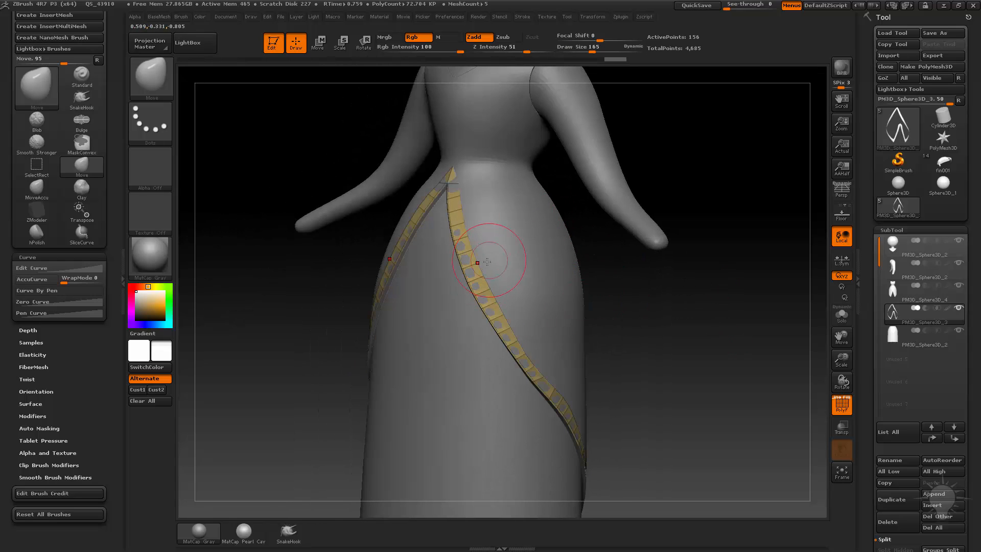
pyautogui.moveTo(489, 258); pyautogui.dragTo(506, 285)
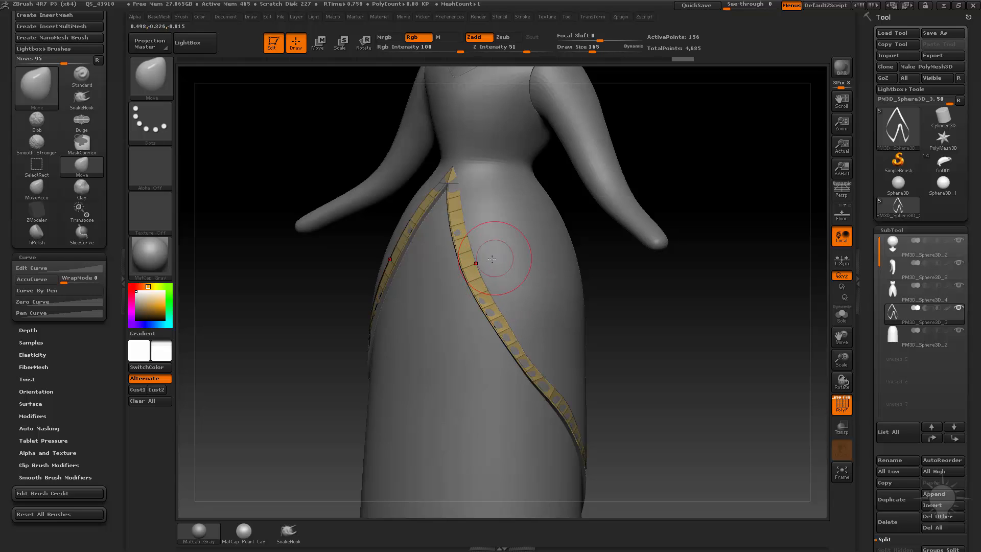
pyautogui.moveTo(490, 241); pyautogui.dragTo(486, 230)
# - Pull the strip's lower corner beside the back slit into a cleaner point with a smaller Move brush
pyautogui.moveTo(628, 286); pyautogui.dragTo(603, 280)
pyautogui.moveTo(602, 326)
pyautogui.keyDown('alt'); pyautogui.mouseDown()
pyautogui.moveTo(602, 283)
pyautogui.moveTo(582, 286)
pyautogui.mouseUp(); pyautogui.keyUp('alt')
pyautogui.press('s')
pyautogui.moveTo(524, 297)
pyautogui.mouseDown()
pyautogui.moveTo(495, 301)
pyautogui.moveTo(503, 318)
pyautogui.mouseUp()
pyautogui.press('s')
pyautogui.moveTo(629, 290)
pyautogui.mouseDown()
pyautogui.moveTo(575, 286)
pyautogui.moveTo(593, 291)
pyautogui.moveTo(547, 352)
pyautogui.mouseUp()
pyautogui.press(']')
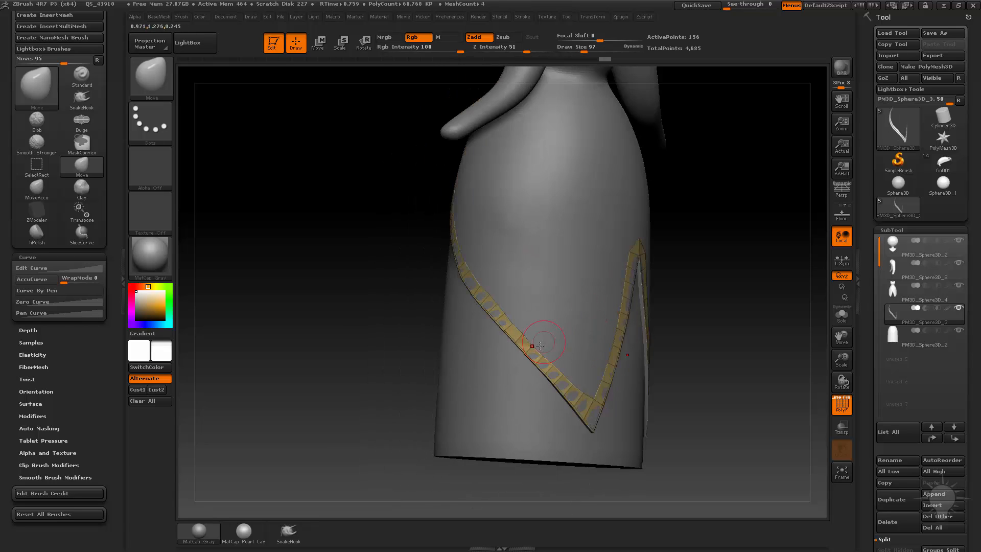
pyautogui.keyDown('alt'); pyautogui.moveTo(722, 340); pyautogui.dragTo(664, 323); pyautogui.keyUp('alt')
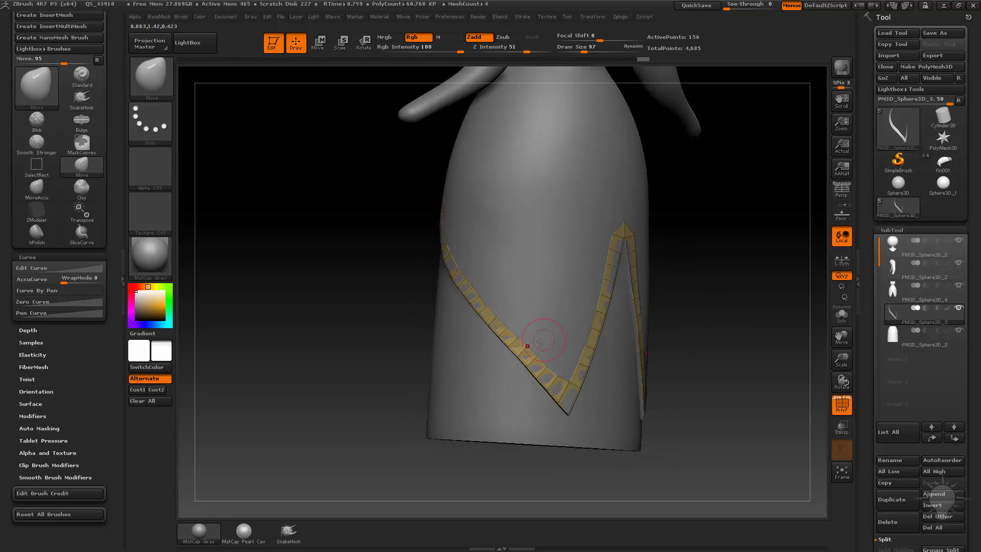
pyautogui.moveTo(715, 347)
pyautogui.mouseDown()
pyautogui.moveTo(687, 327)
pyautogui.moveTo(664, 327)
pyautogui.mouseUp()
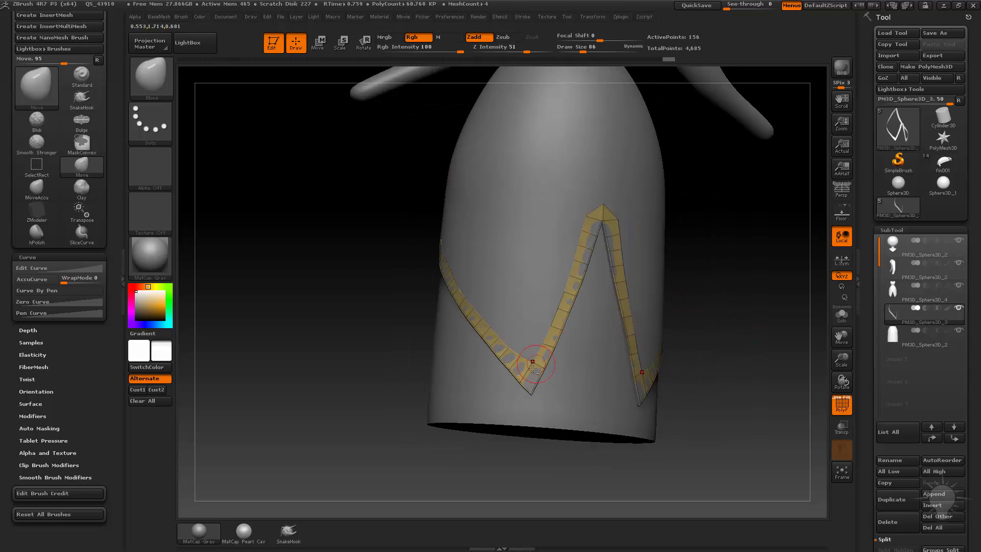
pyautogui.press('[')
pyautogui.moveTo(531, 364); pyautogui.dragTo(527, 379)
pyautogui.press('s')
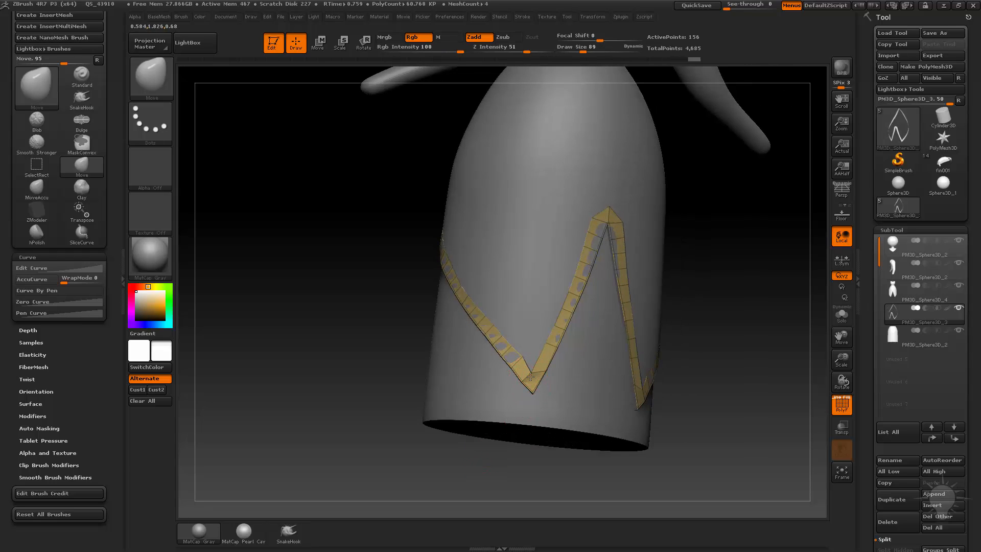
pyautogui.press('s')
pyautogui.moveTo(530, 377); pyautogui.dragTo(528, 379)
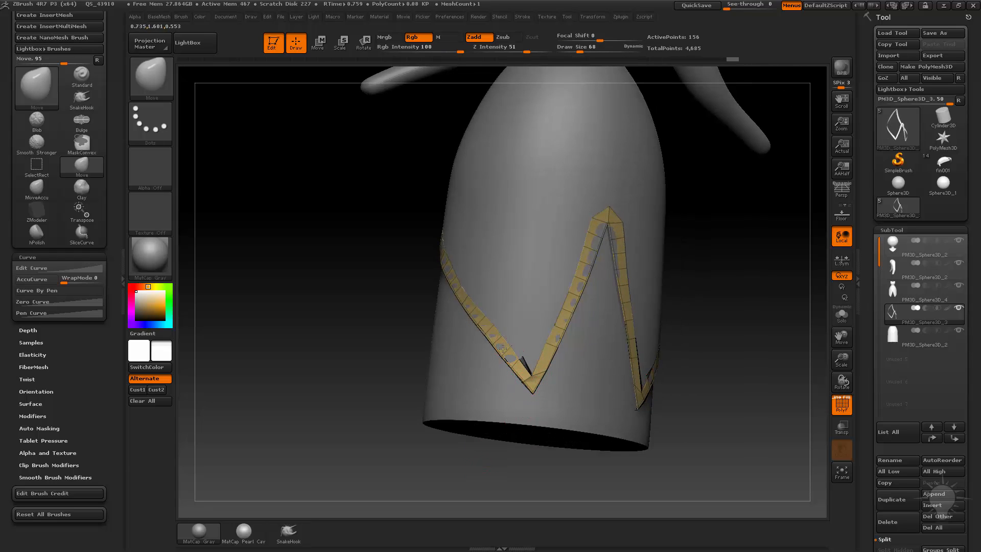
pyautogui.moveTo(464, 449); pyautogui.dragTo(540, 369)
# - Bridge the inner and outer points of the strip's lower corner beside the back slit with ZModeler
pyautogui.moveTo(731, 291)
pyautogui.keyDown('alt'); pyautogui.mouseDown()
pyautogui.moveTo(694, 298)
pyautogui.moveTo(691, 355)
pyautogui.mouseUp(); pyautogui.keyUp('alt')
pyautogui.press('[')
pyautogui.press('[')
pyautogui.press('[')
pyautogui.press('[')
pyautogui.moveTo(710, 317)
pyautogui.keyDown('alt'); pyautogui.mouseDown()
pyautogui.moveTo(702, 273)
pyautogui.moveTo(697, 289)
pyautogui.mouseUp(); pyautogui.keyUp('alt')
pyautogui.press('b')
pyautogui.press('z')
pyautogui.press('m')
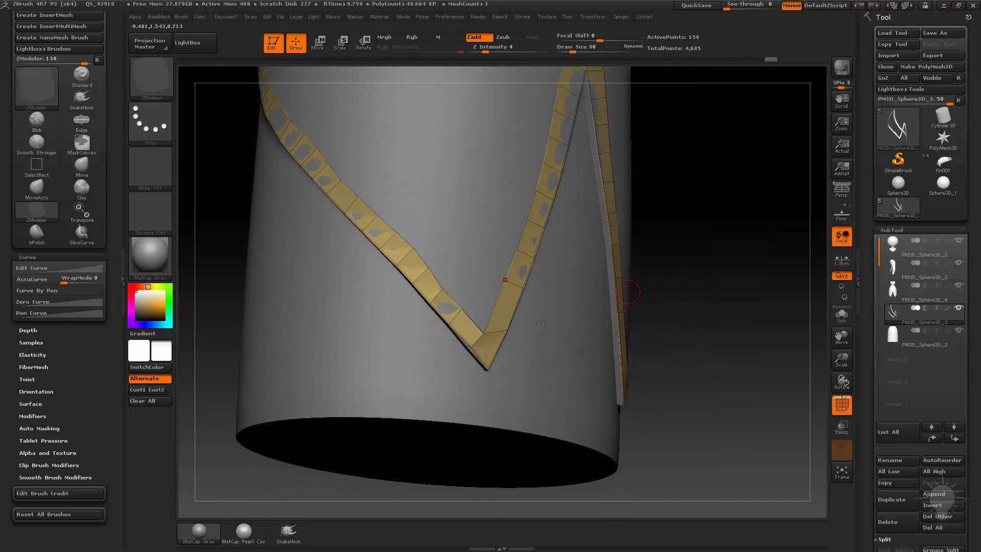
pyautogui.press('space')
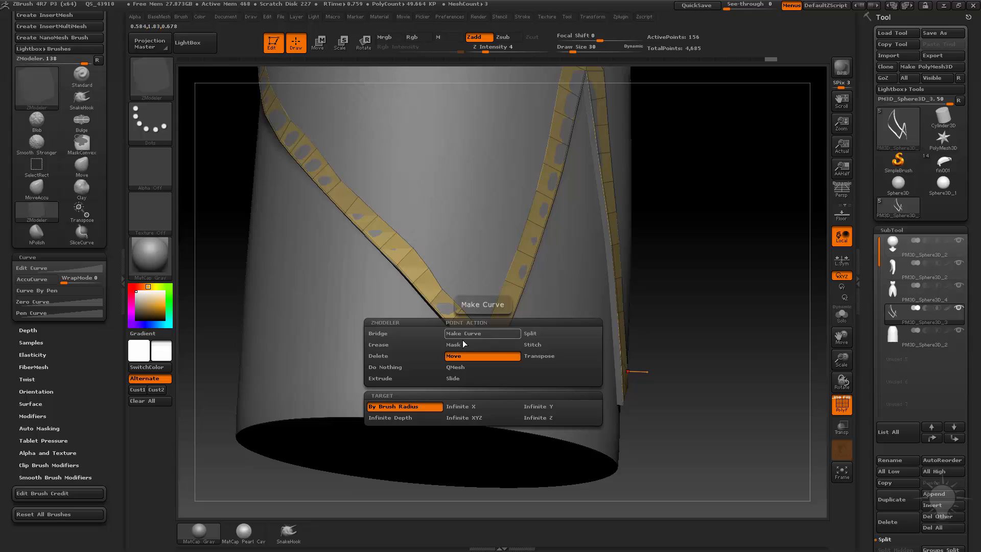
pyautogui.click(405, 335)
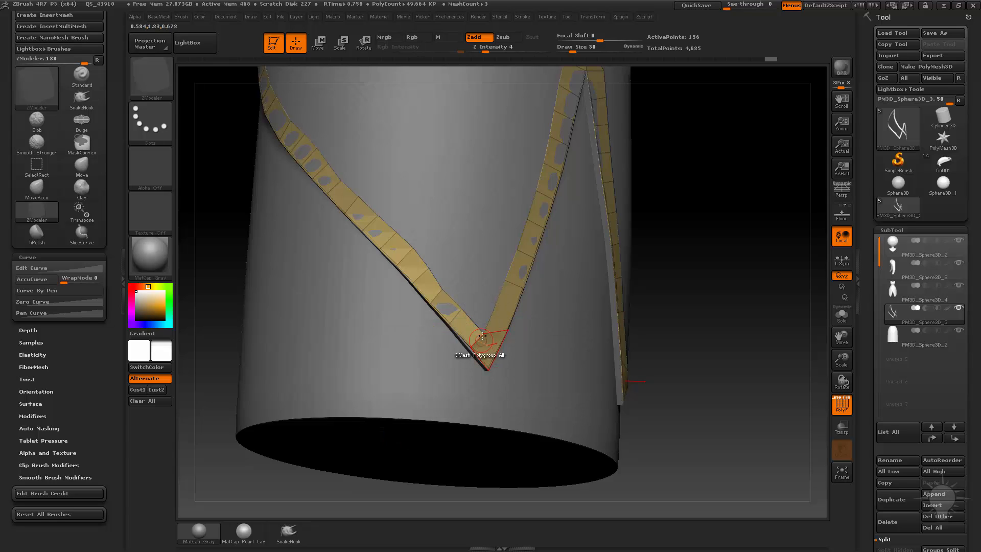
pyautogui.click(484, 333)
pyautogui.click(488, 369)
# - Even out the strip around its lower corner and along the back slit up to the peak with the Move brush
pyautogui.moveTo(747, 309)
pyautogui.keyDown('alt'); pyautogui.mouseDown()
pyautogui.moveTo(740, 291)
pyautogui.moveTo(728, 292)
pyautogui.mouseUp(); pyautogui.keyUp('alt')
pyautogui.press('b')
pyautogui.press('m')
pyautogui.press('v')
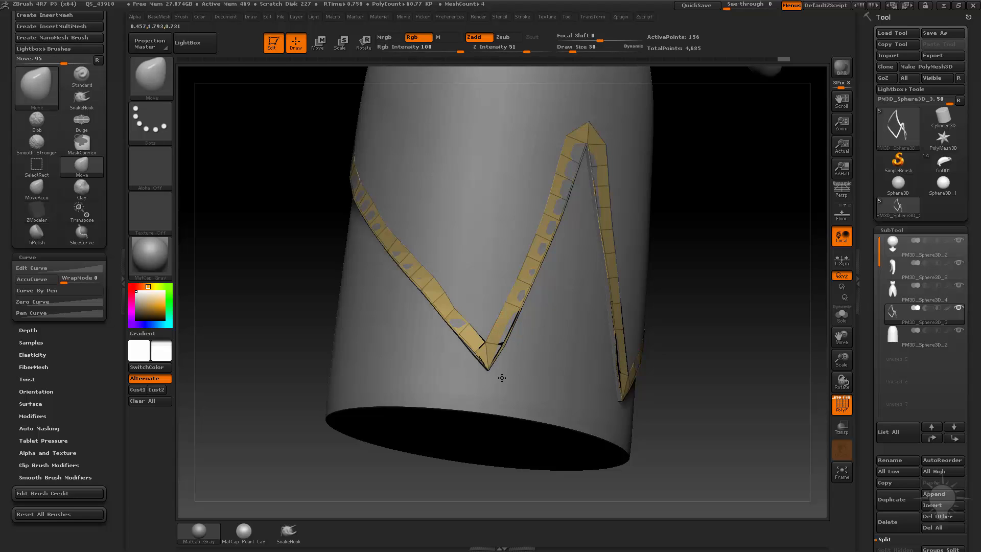
pyautogui.moveTo(626, 319); pyautogui.dragTo(507, 359)
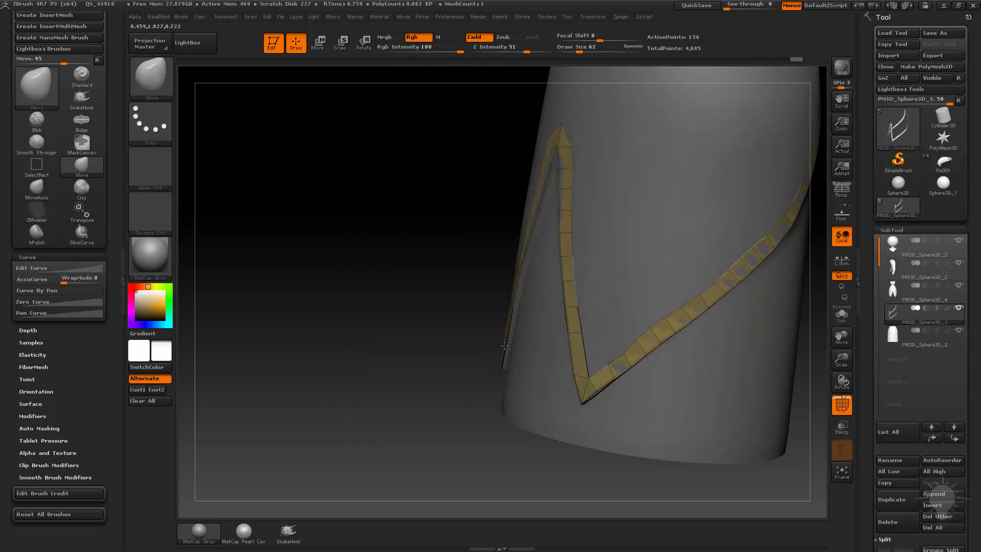
pyautogui.moveTo(449, 403); pyautogui.dragTo(506, 351)
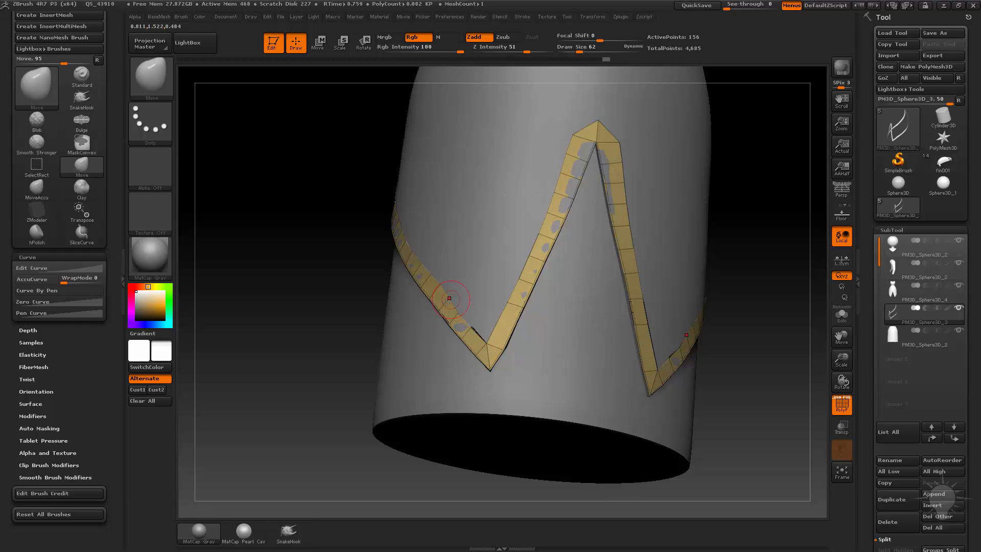
pyautogui.moveTo(363, 338); pyautogui.dragTo(510, 395)
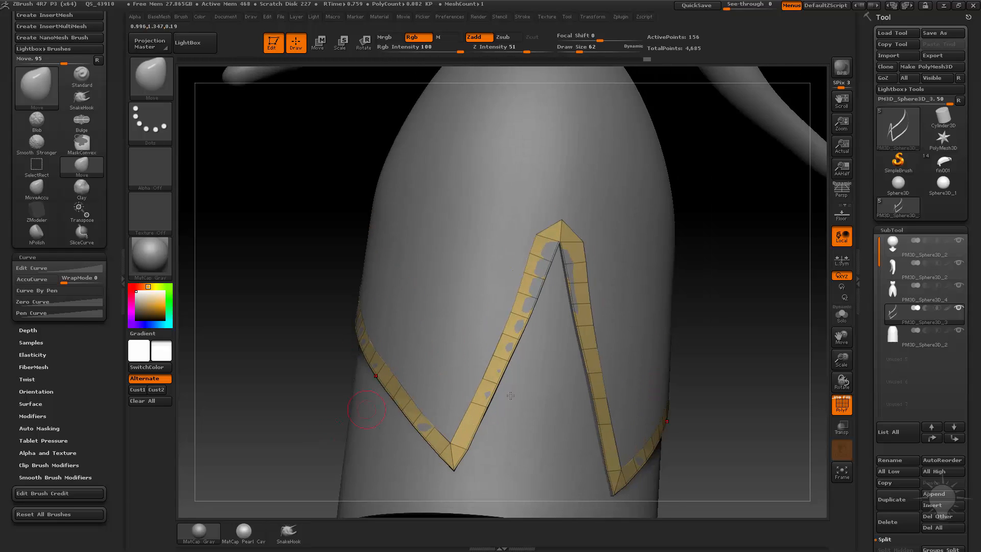
pyautogui.moveTo(540, 245)
pyautogui.mouseDown()
pyautogui.moveTo(551, 238)
pyautogui.moveTo(544, 259)
pyautogui.mouseUp()
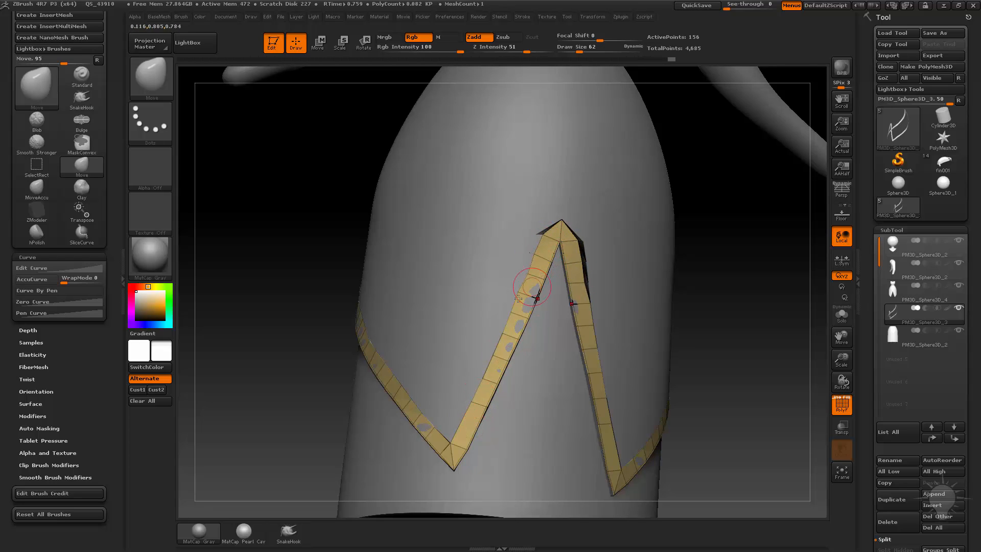
# - Switch to ZModeler and set its edge action to Insert for adding edge loops to the strip
pyautogui.keyDown('alt'); pyautogui.moveTo(741, 362); pyautogui.dragTo(746, 322); pyautogui.keyUp('alt')
pyautogui.press('b')
pyautogui.press('z')
pyautogui.press('m')
pyautogui.press('space')
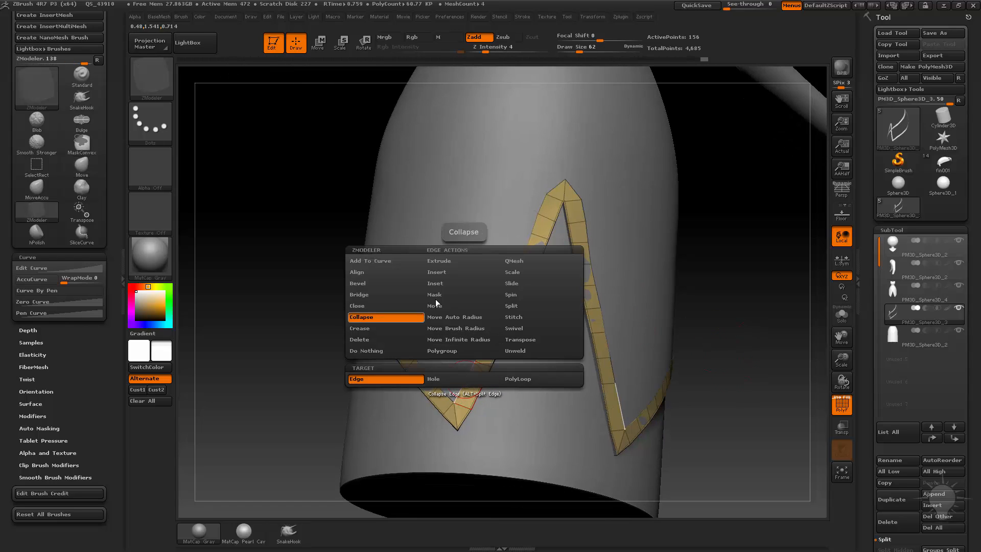
pyautogui.click(514, 261)
pyautogui.click(466, 379)
pyautogui.click(468, 379)
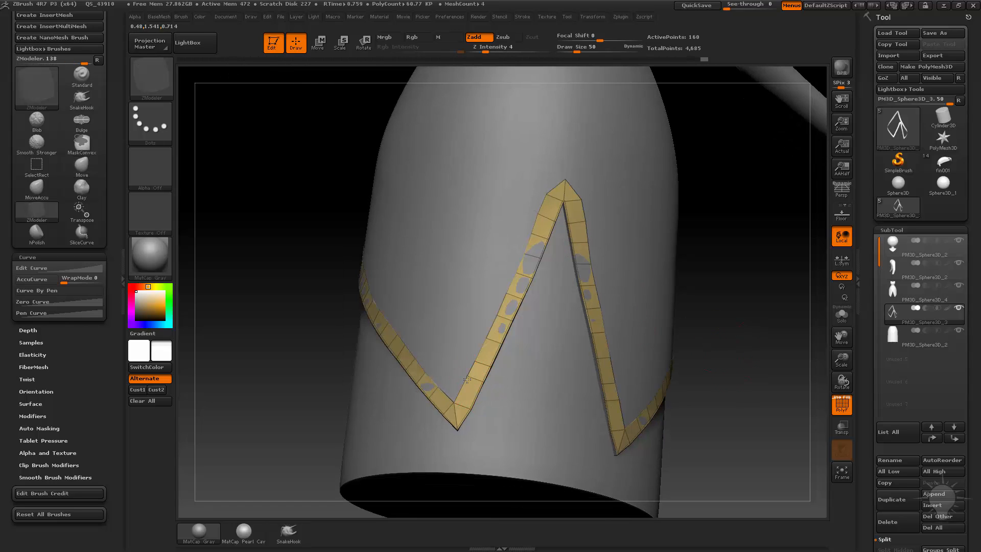
pyautogui.click(459, 392)
pyautogui.hotkey('ctrl', 'z')
pyautogui.hotkey('ctrl', 'z')
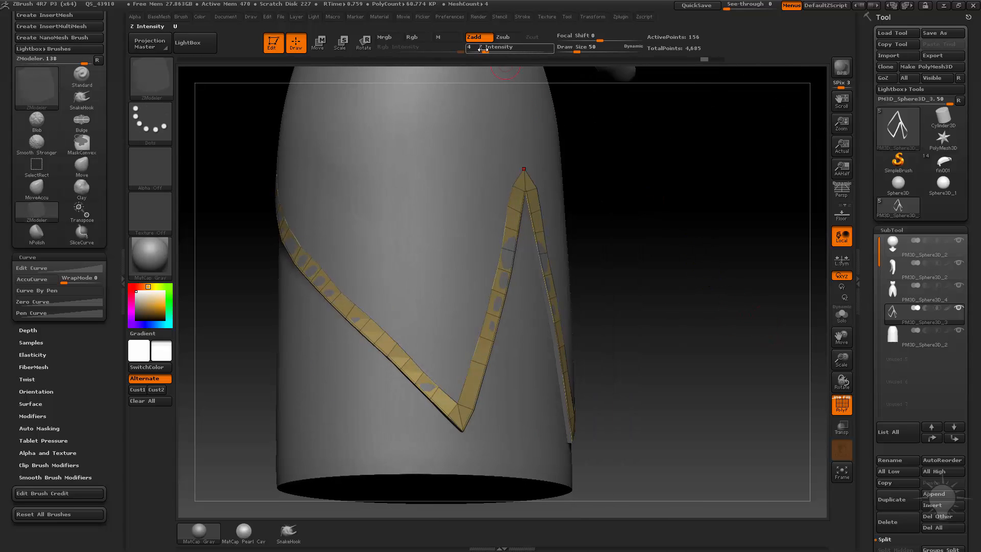
# - Set Z Intensity to 0 and insert edge loops across the long polygon beside the strip's lower corner
pyautogui.moveTo(483, 50); pyautogui.dragTo(464, 50)
pyautogui.moveTo(595, 279); pyautogui.dragTo(549, 286)
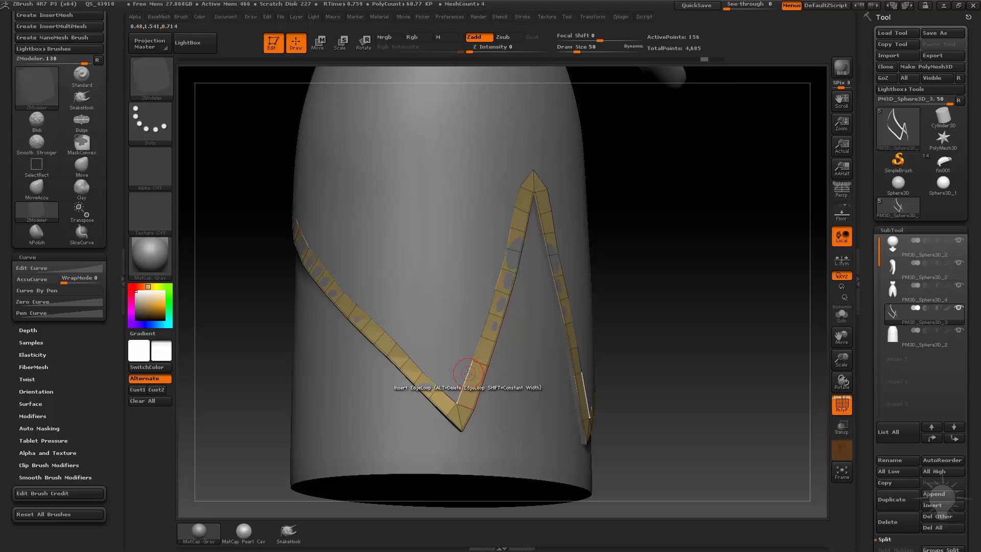
pyautogui.click(461, 391)
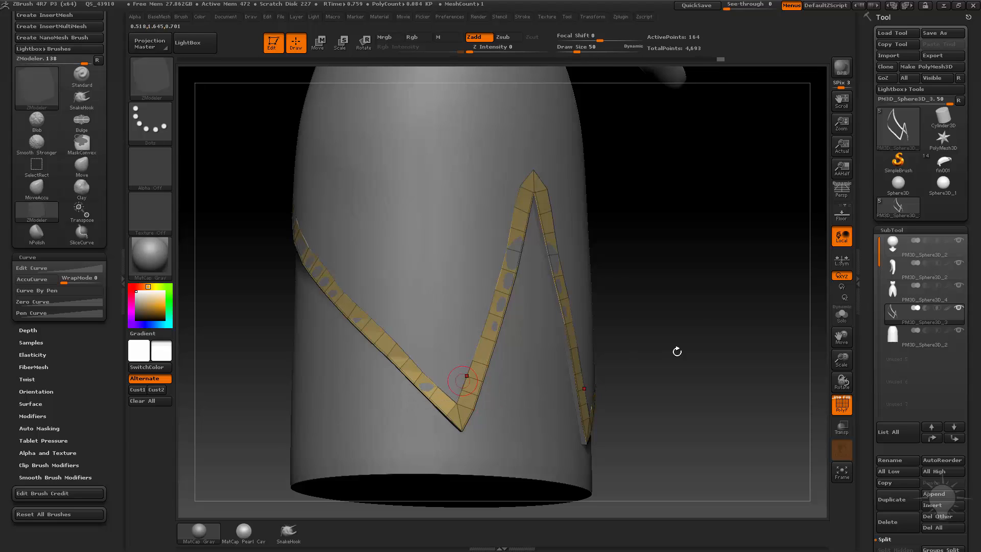
# - Nudge the strip's hem side next to the lower corner with the Move brush at draw size 42
pyautogui.keyDown('alt'); pyautogui.moveTo(676, 351); pyautogui.dragTo(683, 328); pyautogui.keyUp('alt')
pyautogui.moveTo(683, 328); pyautogui.dragTo(664, 330)
pyautogui.press('b')
pyautogui.press('m')
pyautogui.press('v')
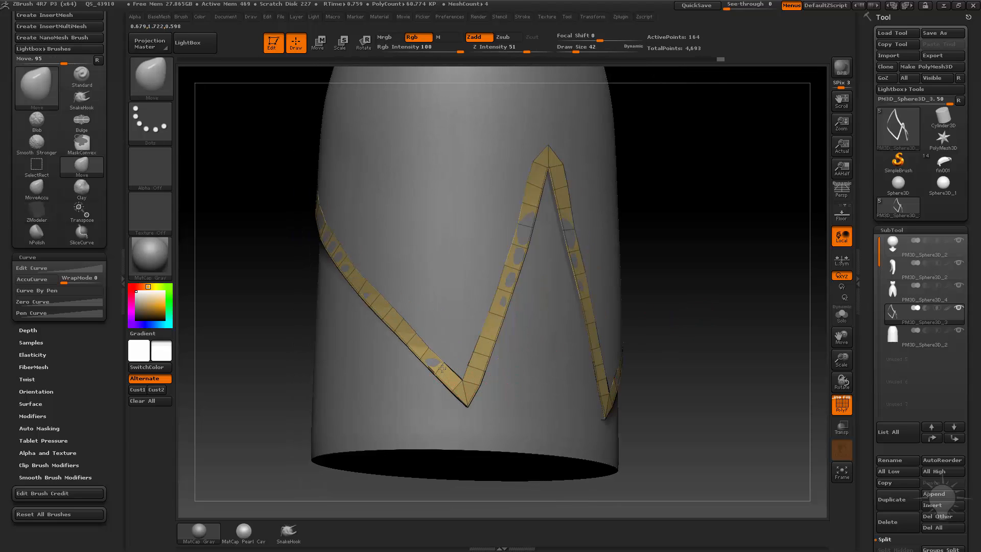
pyautogui.moveTo(441, 368); pyautogui.dragTo(450, 360)
# - Extrude the whole trim strip outward from the skirt with ZModeler's QMesh Polygroup All action
pyautogui.moveTo(710, 290)
pyautogui.mouseDown()
pyautogui.moveTo(732, 267)
pyautogui.moveTo(714, 247)
pyautogui.moveTo(716, 337)
pyautogui.mouseUp()
pyautogui.press('b')
pyautogui.press('z')
pyautogui.press('m')
pyautogui.moveTo(735, 223); pyautogui.dragTo(752, 224)
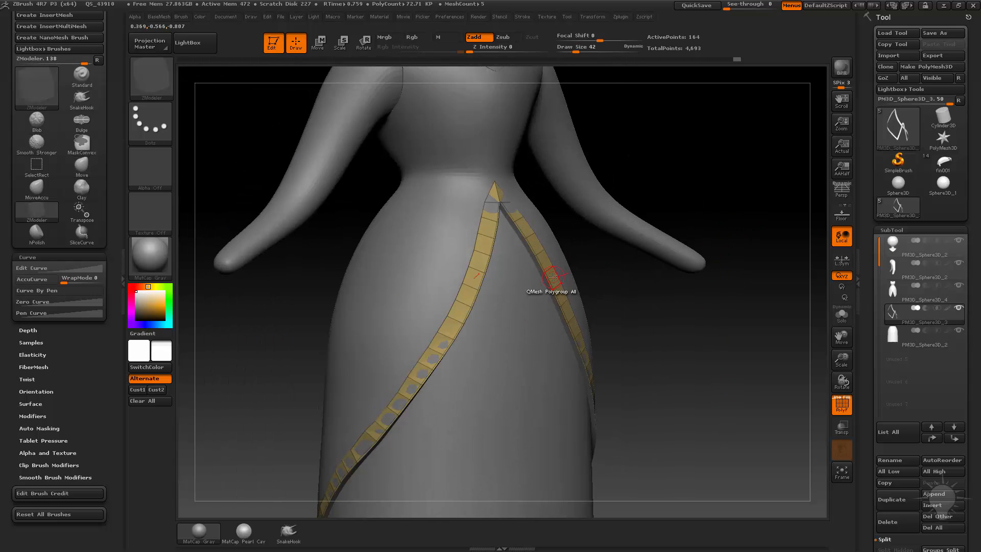
pyautogui.press('space')
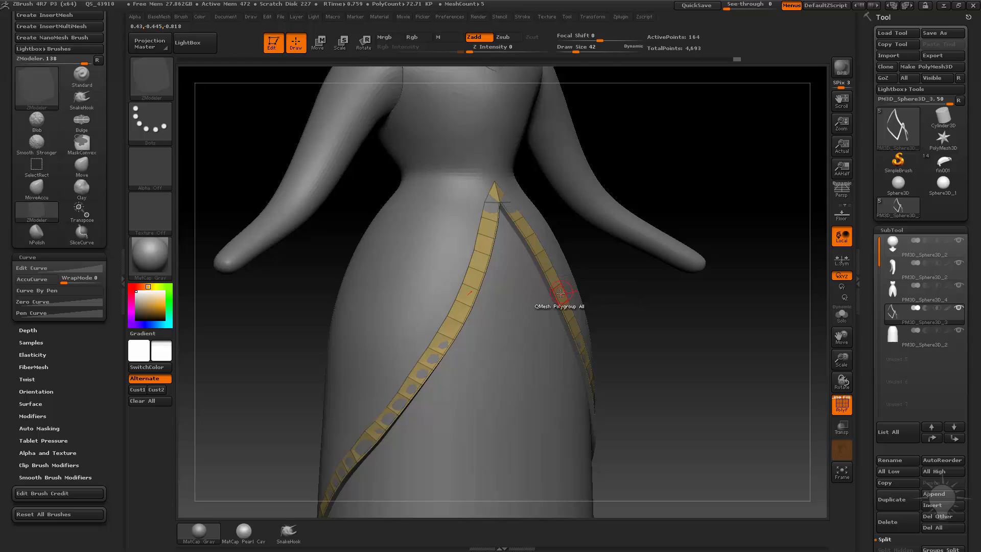
pyautogui.click(560, 292)
pyautogui.moveTo(562, 293); pyautogui.dragTo(565, 292)
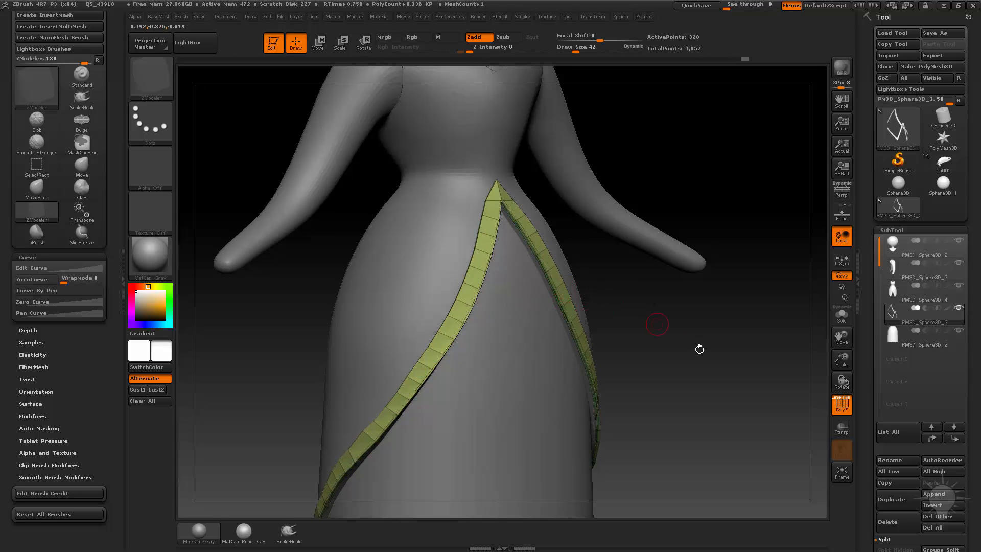
# - Isolate the strip, thicken it by pushing its inner faces inward with ZModeler, and show the other subtools again
pyautogui.moveTo(699, 349); pyautogui.dragTo(541, 245)
pyautogui.click(841, 314)
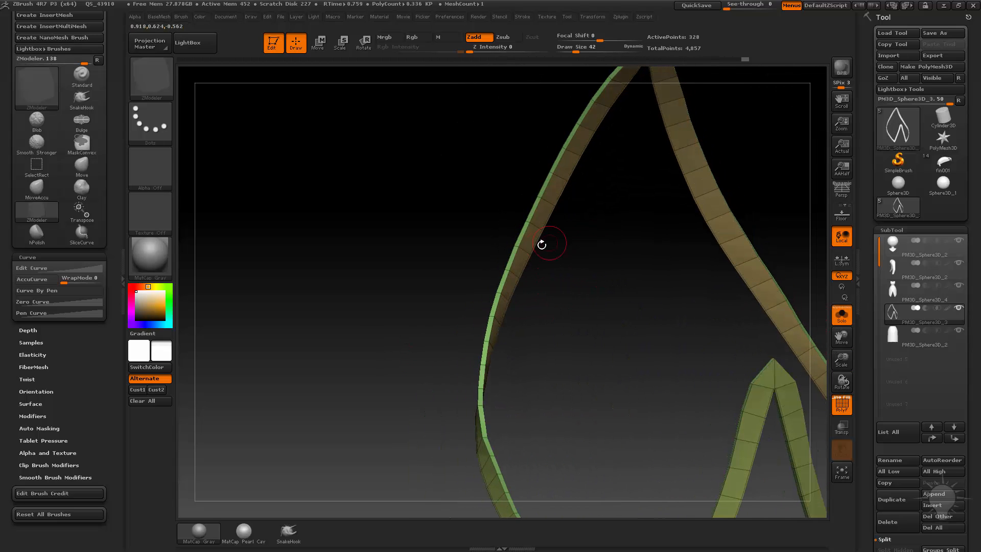
pyautogui.click(531, 239)
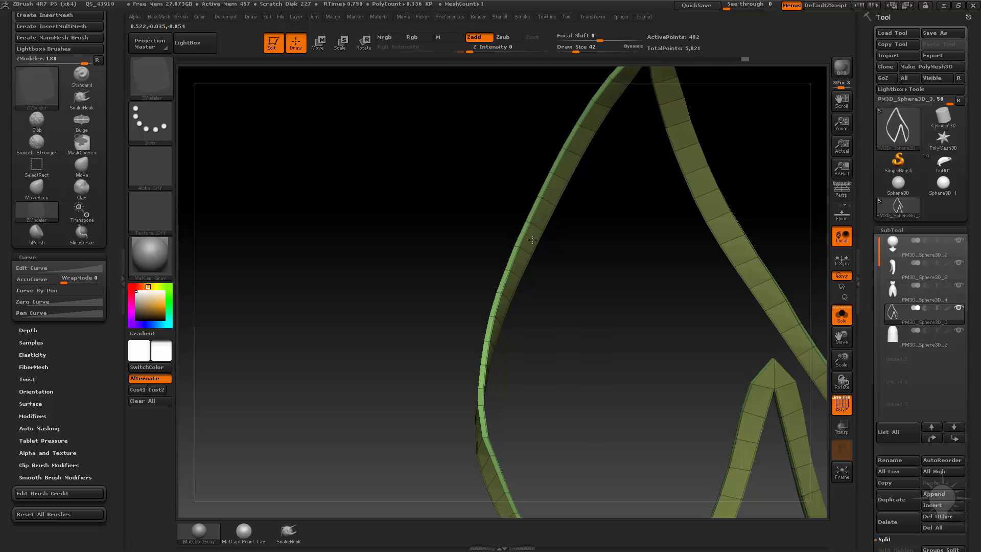
pyautogui.hotkey('ctrl', 'z')
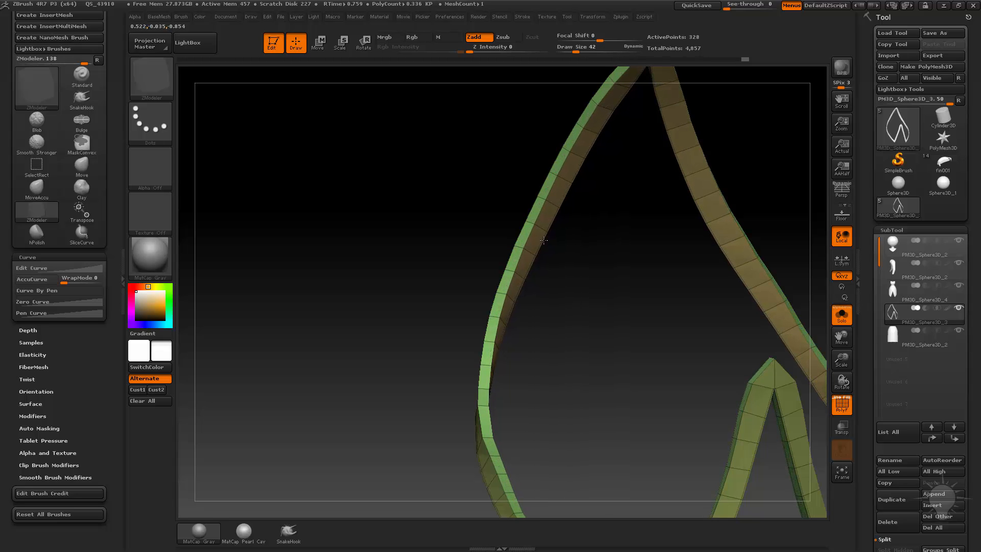
pyautogui.click(841, 315)
# - Hide the polyframe and switch to the Move brush at draw size 75 near the skirt's back slit
pyautogui.click(841, 403)
pyautogui.moveTo(378, 381)
pyautogui.keyDown('alt'); pyautogui.mouseDown()
pyautogui.moveTo(329, 394)
pyautogui.moveTo(348, 399)
pyautogui.moveTo(307, 401)
pyautogui.mouseUp(); pyautogui.keyUp('alt')
pyautogui.press('s')
pyautogui.moveTo(533, 308); pyautogui.dragTo(540, 308)
pyautogui.press('b')
pyautogui.press('m')
pyautogui.press('v')
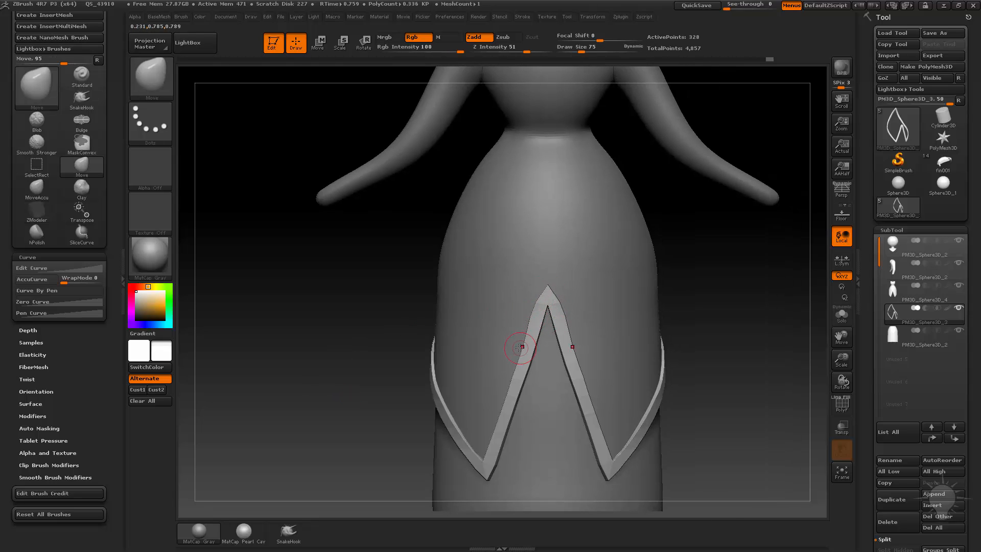
# - Inspect how the trim strip sits on the skirt from the back slit around the side to the waist
pyautogui.moveTo(386, 479)
pyautogui.keyDown('alt'); pyautogui.mouseDown()
pyautogui.moveTo(390, 435)
pyautogui.moveTo(447, 388)
pyautogui.mouseUp(); pyautogui.keyUp('alt')
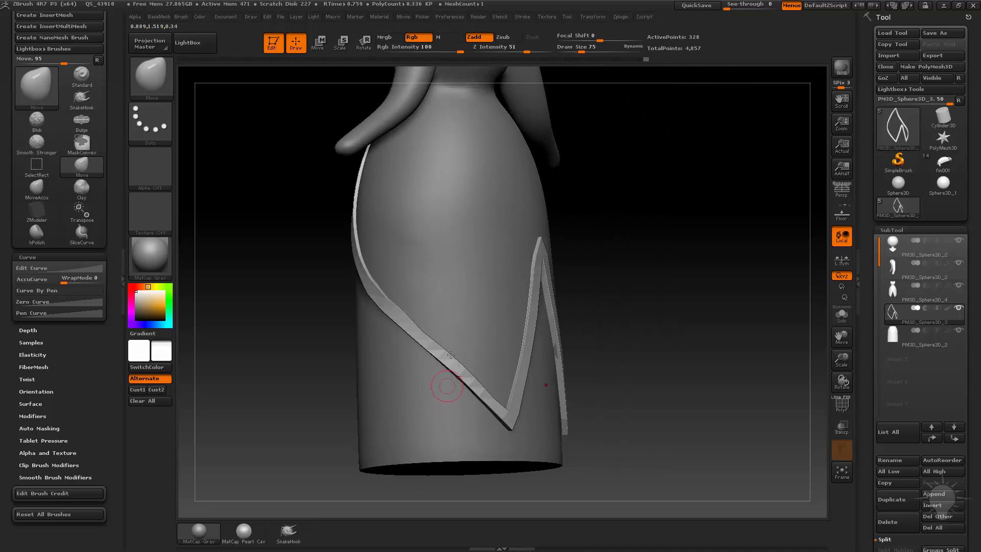
pyautogui.moveTo(657, 287); pyautogui.dragTo(465, 369)
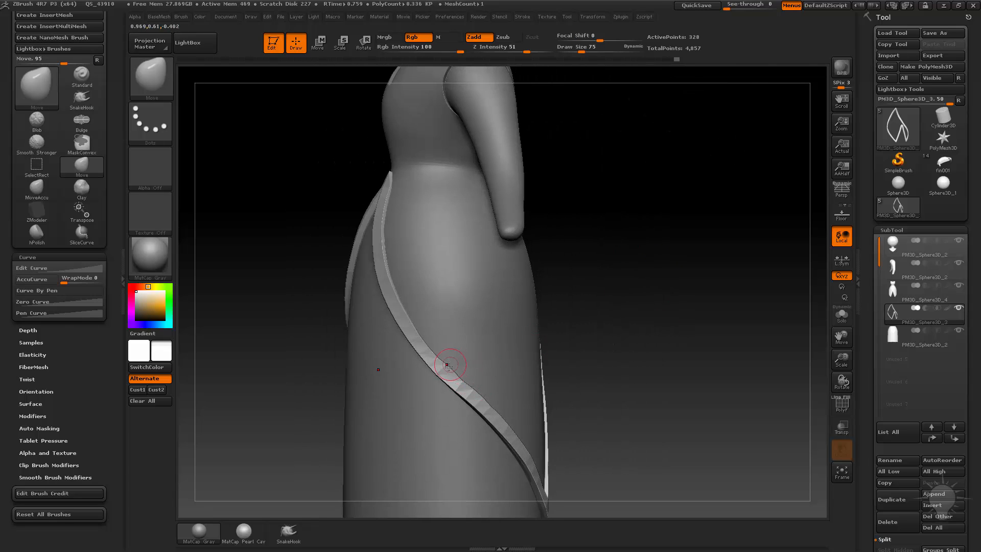
pyautogui.keyDown('shift'); pyautogui.moveTo(622, 325); pyautogui.dragTo(742, 250); pyautogui.keyUp('shift')
pyautogui.keyDown('alt'); pyautogui.moveTo(699, 172); pyautogui.dragTo(745, 231); pyautogui.keyUp('alt')
pyautogui.moveTo(612, 261); pyautogui.dragTo(514, 276)
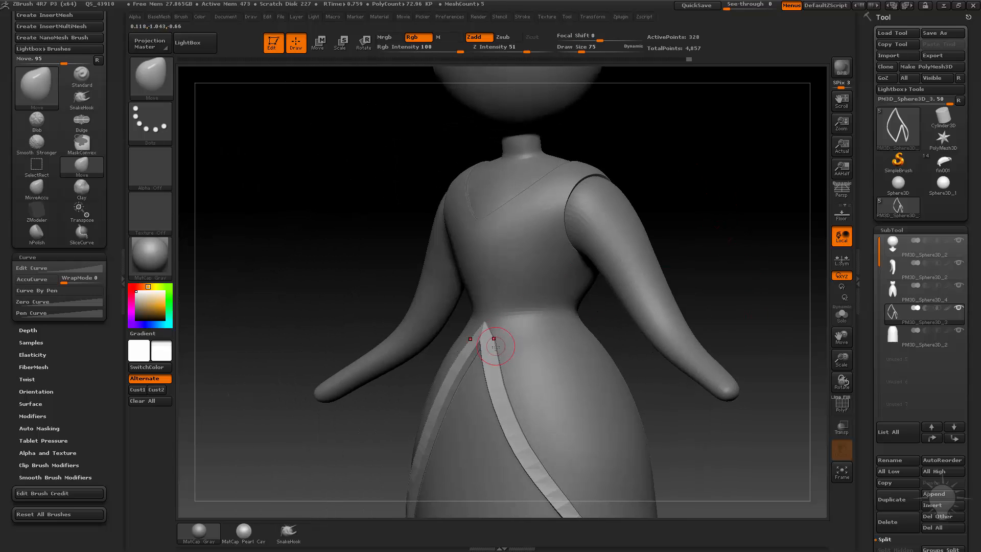
pyautogui.moveTo(366, 298); pyautogui.dragTo(690, 293)
# - Isolate the strip with its polyframe shown and reduce the Move brush's draw size to 11 at the front waist tip
pyautogui.click(841, 314)
pyautogui.click(841, 403)
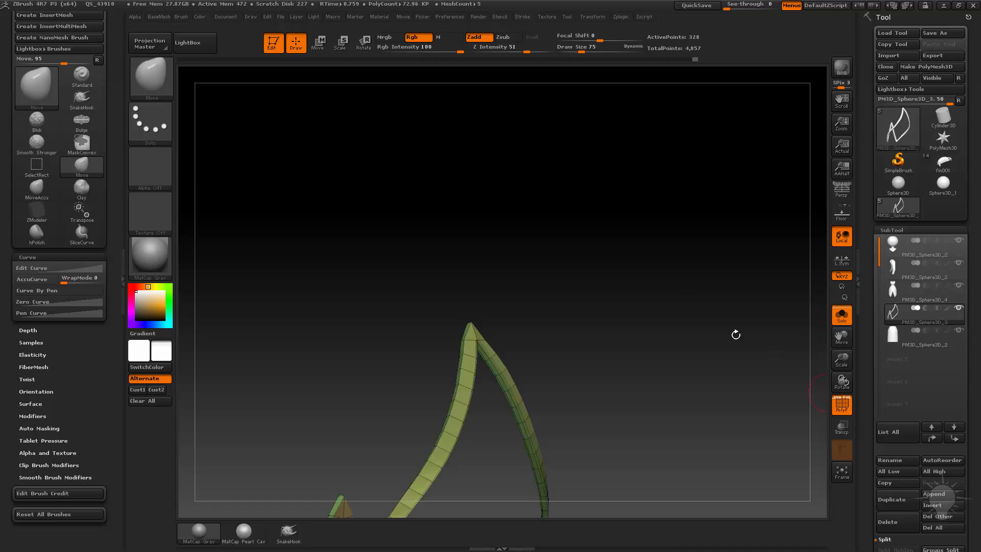
pyautogui.keyDown('alt'); pyautogui.moveTo(736, 335); pyautogui.dragTo(733, 374); pyautogui.keyUp('alt')
pyautogui.press('s')
pyautogui.moveTo(615, 362); pyautogui.dragTo(600, 362)
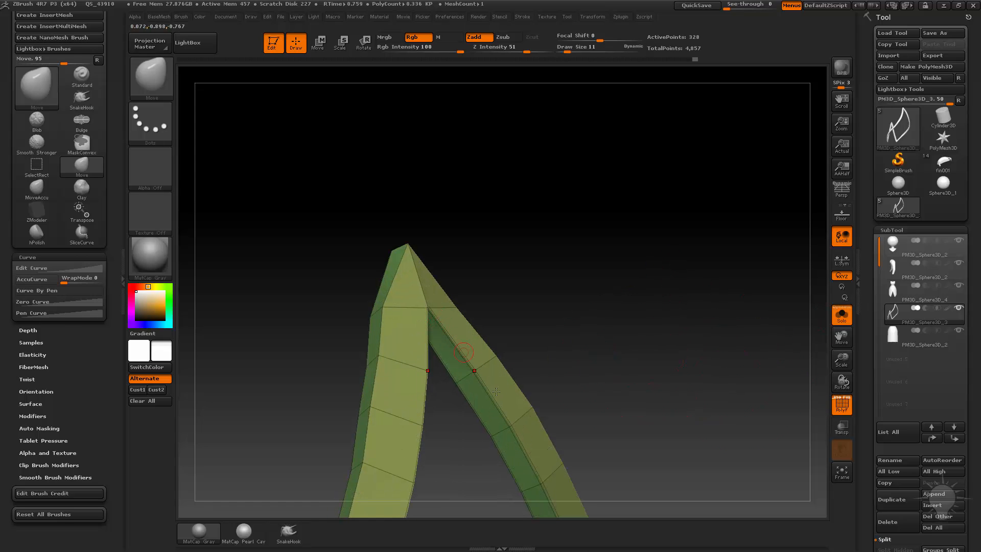
pyautogui.moveTo(570, 311)
pyautogui.mouseDown()
pyautogui.moveTo(672, 285)
pyautogui.moveTo(639, 276)
pyautogui.moveTo(600, 285)
pyautogui.moveTo(522, 305)
pyautogui.moveTo(535, 304)
pyautogui.moveTo(517, 322)
pyautogui.mouseUp()
pyautogui.moveTo(577, 291)
pyautogui.mouseDown()
pyautogui.moveTo(665, 282)
pyautogui.moveTo(718, 296)
pyautogui.moveTo(667, 299)
pyautogui.moveTo(690, 321)
pyautogui.mouseUp()
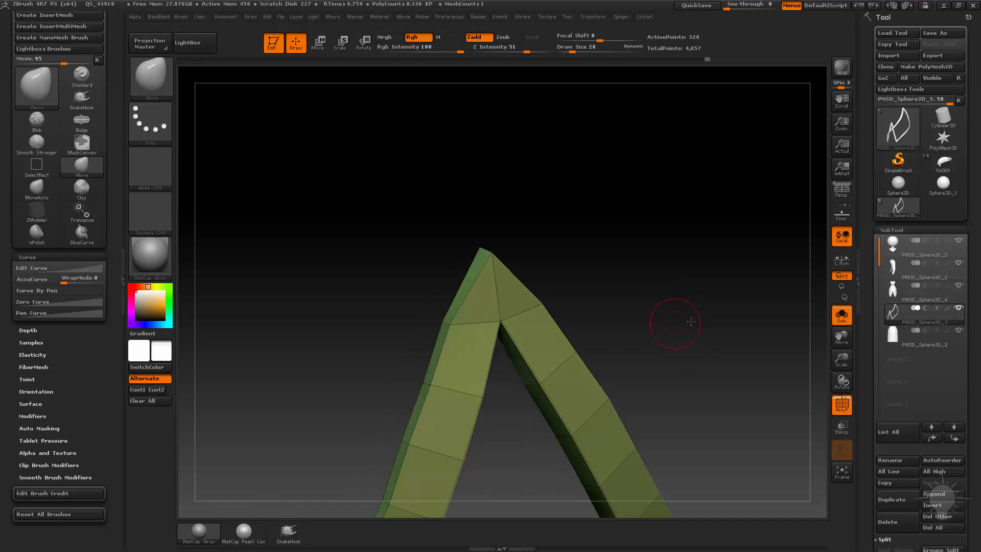
# - Switch to ZModeler, crease the strip along its polygroup borders, and preview it with Dynamic Subdiv
pyautogui.press('b')
pyautogui.press('z')
pyautogui.press('m')
pyautogui.press('space')
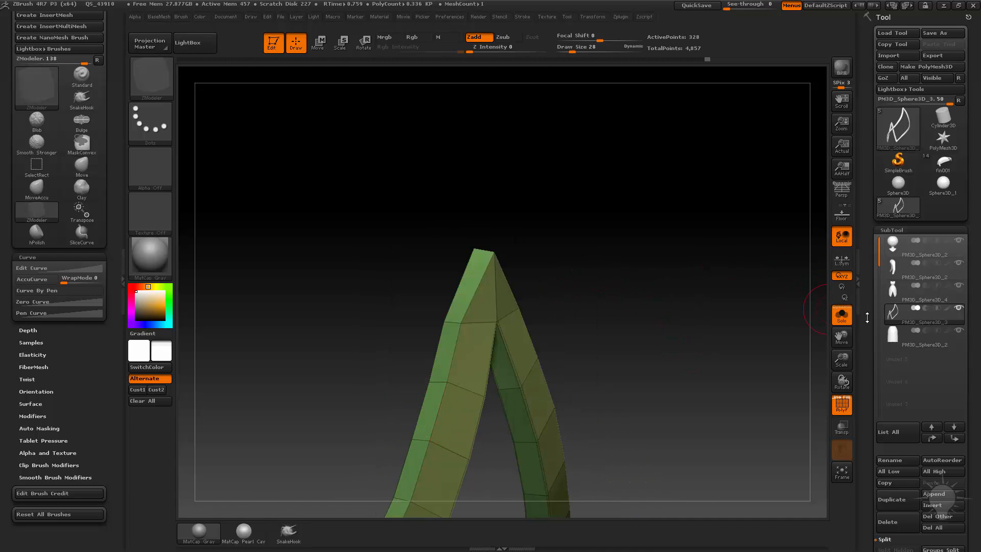
pyautogui.moveTo(867, 317); pyautogui.dragTo(868, 188)
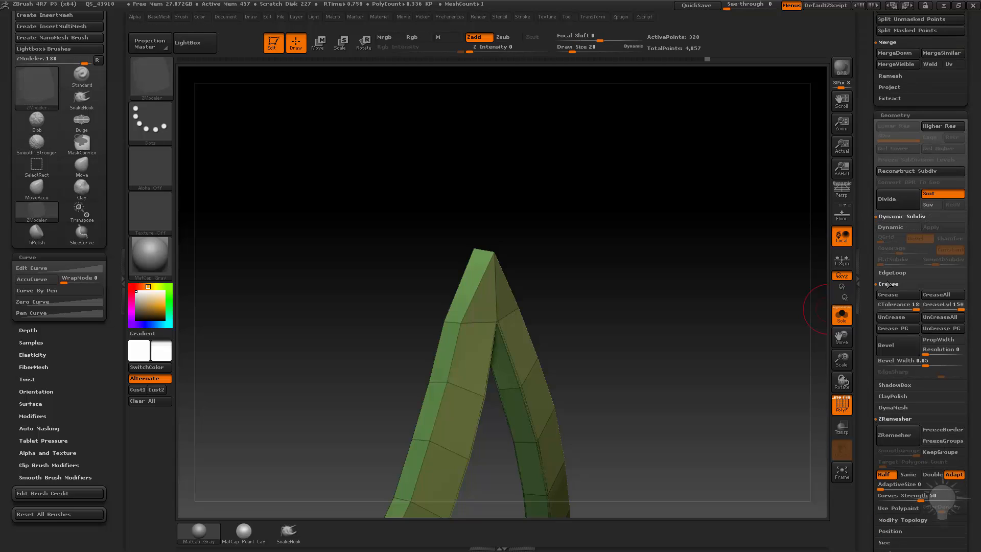
pyautogui.moveTo(684, 295); pyautogui.dragTo(713, 313)
pyautogui.click(897, 328)
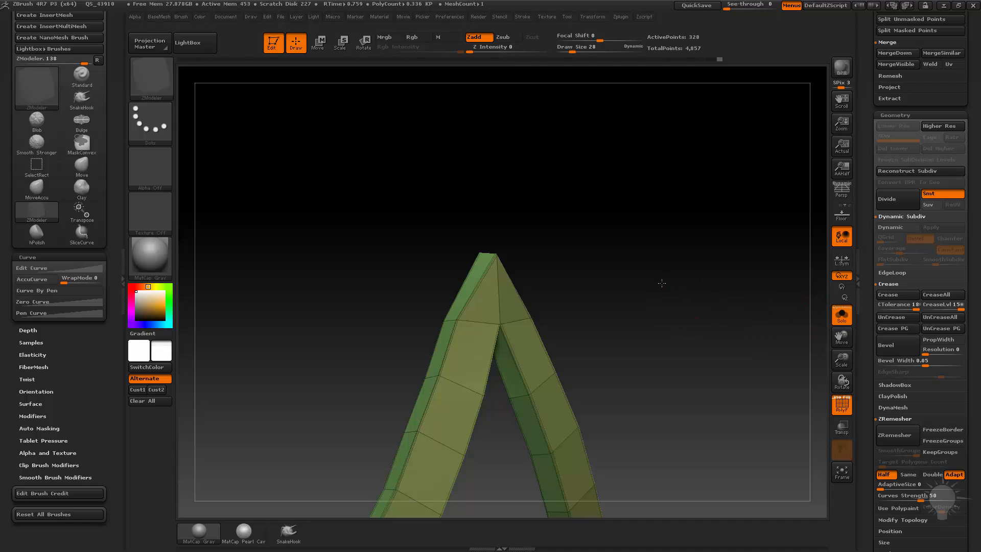
pyautogui.moveTo(664, 286); pyautogui.dragTo(695, 327)
pyautogui.press('d')
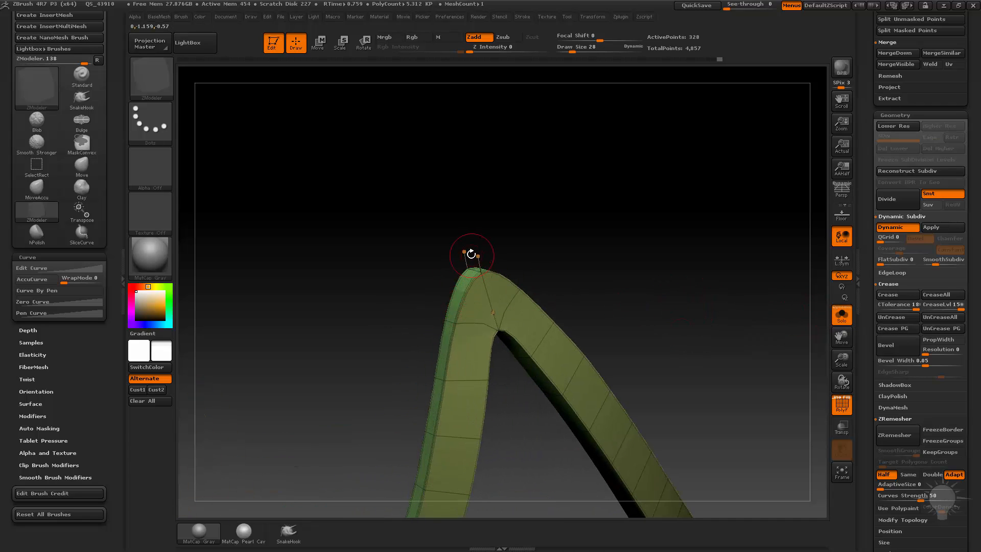
# - Turn off the subdivision preview and crease the front waist tip's edge with ZModeler's Crease Edge action
pyautogui.hotkey('shift', 'd')
pyautogui.moveTo(560, 200); pyautogui.dragTo(427, 306)
pyautogui.press('space')
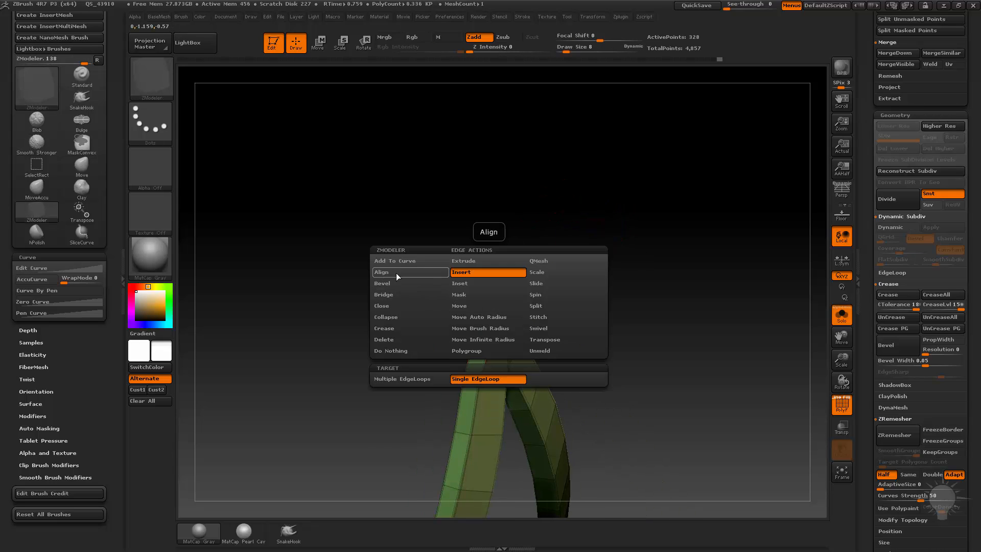
pyautogui.click(388, 328)
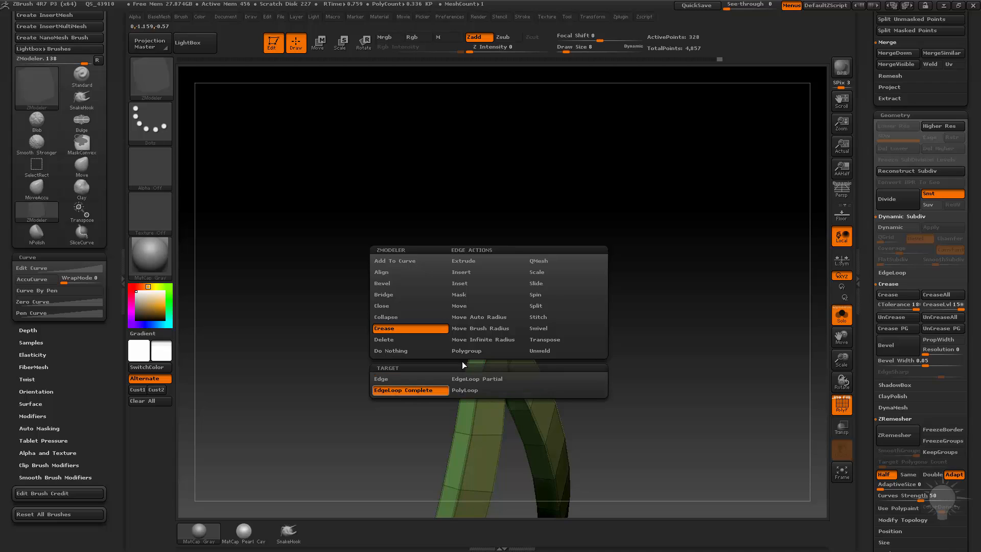
pyautogui.click(424, 378)
pyautogui.moveTo(508, 303); pyautogui.dragTo(549, 232)
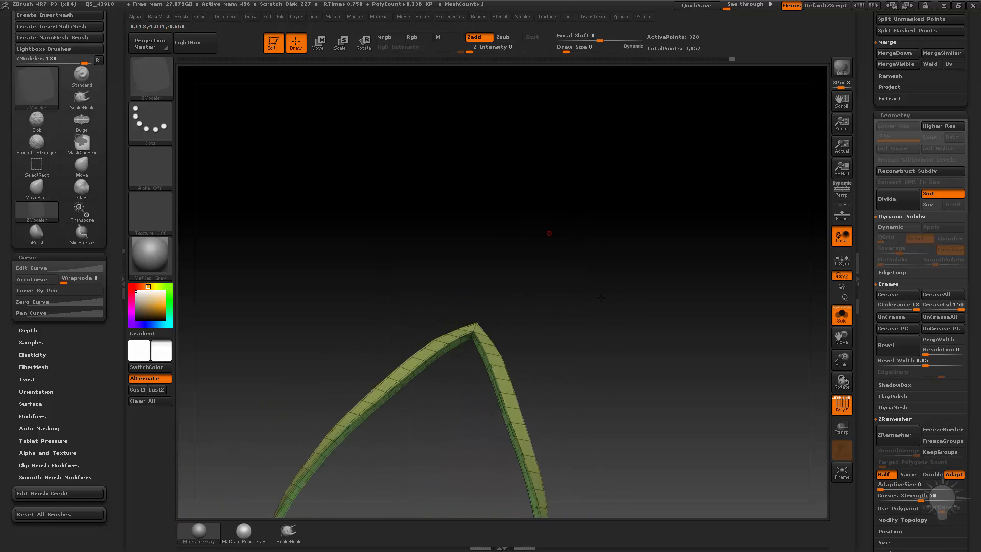
# - Insert an edge loop across the strip just below the back slit's tip with ZModeler's Insert Single EdgeLoop action
pyautogui.moveTo(600, 298); pyautogui.dragTo(671, 108)
pyautogui.keyDown('alt'); pyautogui.moveTo(696, 230); pyautogui.dragTo(594, 434); pyautogui.keyUp('alt')
pyautogui.moveTo(636, 321)
pyautogui.mouseDown()
pyautogui.moveTo(661, 254)
pyautogui.moveTo(659, 146)
pyautogui.moveTo(641, 306)
pyautogui.moveTo(628, 314)
pyautogui.mouseUp()
pyautogui.moveTo(542, 260); pyautogui.dragTo(516, 236)
pyautogui.keyDown('shift'); pyautogui.moveTo(531, 191); pyautogui.dragTo(668, 155); pyautogui.keyUp('shift')
pyautogui.moveTo(498, 222); pyautogui.dragTo(456, 324)
pyautogui.press('space')
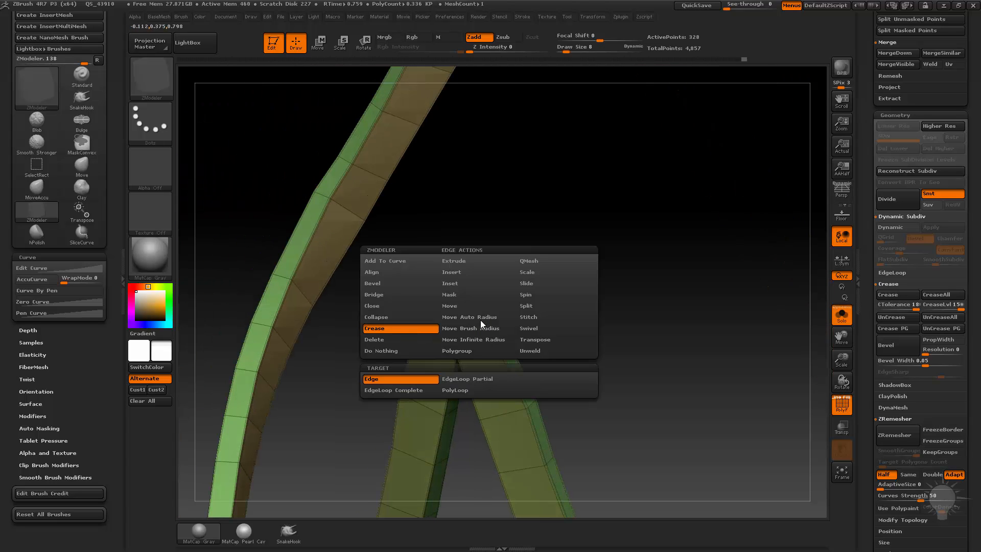
pyautogui.click(464, 279)
pyautogui.click(464, 273)
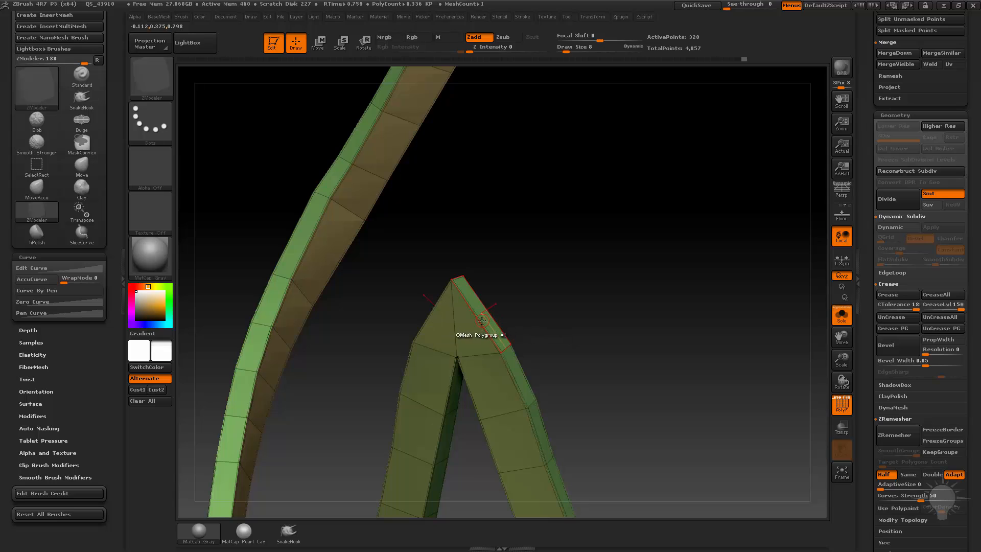
pyautogui.click(480, 323)
pyautogui.keyDown('shift'); pyautogui.moveTo(509, 307); pyautogui.dragTo(455, 305); pyautogui.keyUp('shift')
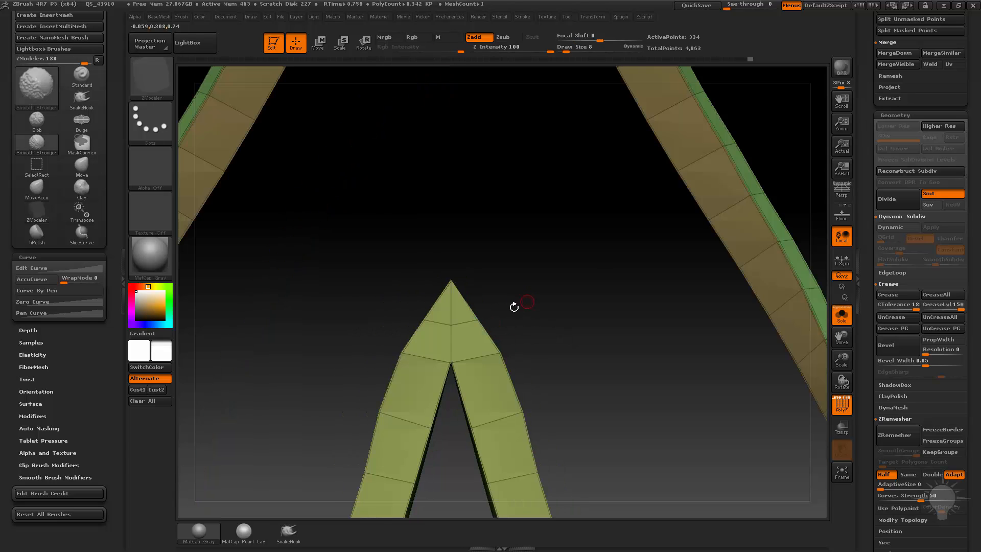
# - Push the new edge points beside the back slit's tip slightly outward with the Move brush at draw size 39
pyautogui.press('b')
pyautogui.press('m')
pyautogui.press('v')
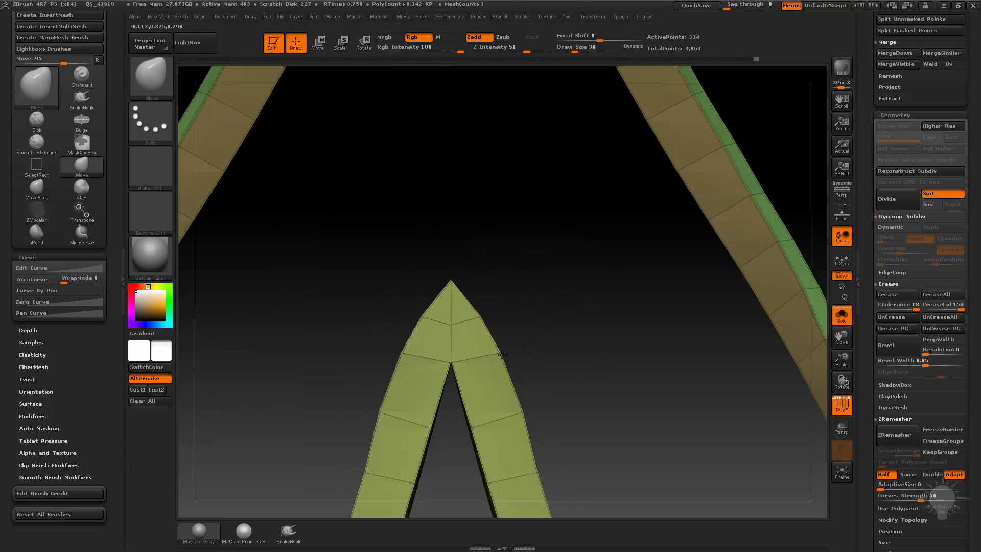
pyautogui.moveTo(378, 411); pyautogui.dragTo(384, 411)
# - Hide the polyframe, show the other subtools again, and preview the strip with Dynamic Subdiv on the skirt's back
pyautogui.moveTo(444, 214)
pyautogui.keyDown('alt'); pyautogui.mouseDown()
pyautogui.moveTo(400, 254)
pyautogui.moveTo(742, 162)
pyautogui.mouseUp(); pyautogui.keyUp('alt')
pyautogui.moveTo(735, 213); pyautogui.dragTo(789, 217)
pyautogui.click(841, 403)
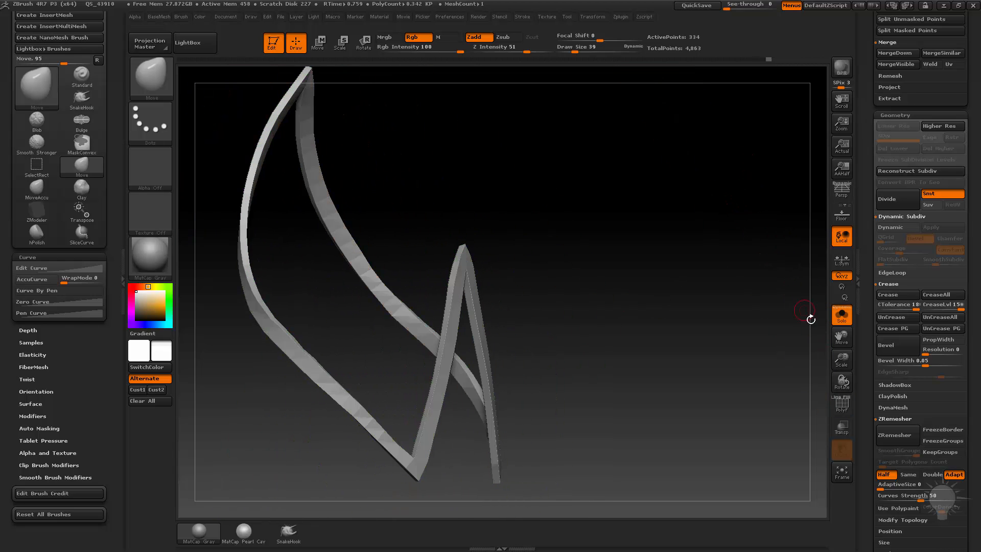
pyautogui.click(841, 315)
pyautogui.keyDown('alt'); pyautogui.moveTo(735, 258); pyautogui.dragTo(511, 274); pyautogui.keyUp('alt')
pyautogui.press('d')
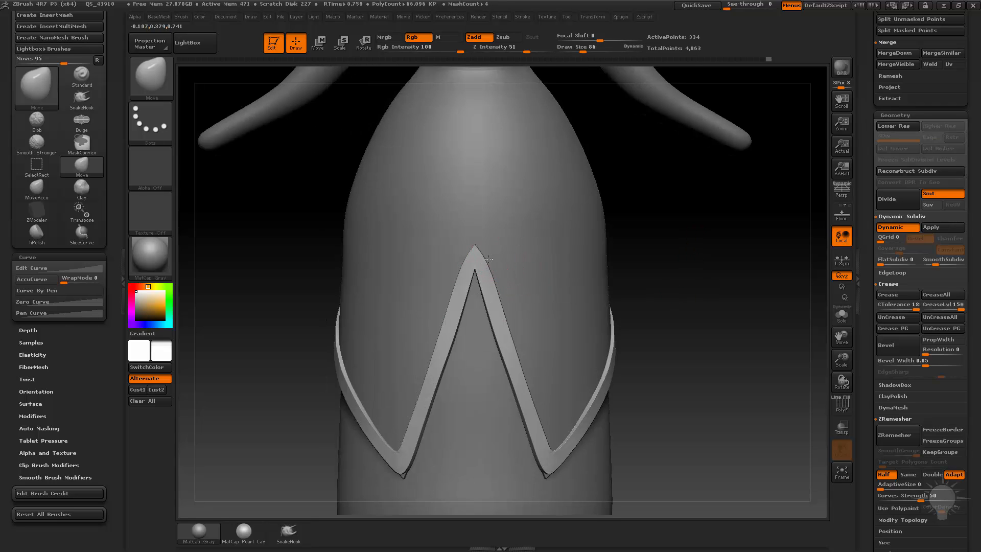
pyautogui.keyDown('alt'); pyautogui.moveTo(695, 355); pyautogui.dragTo(752, 363); pyautogui.keyUp('alt')
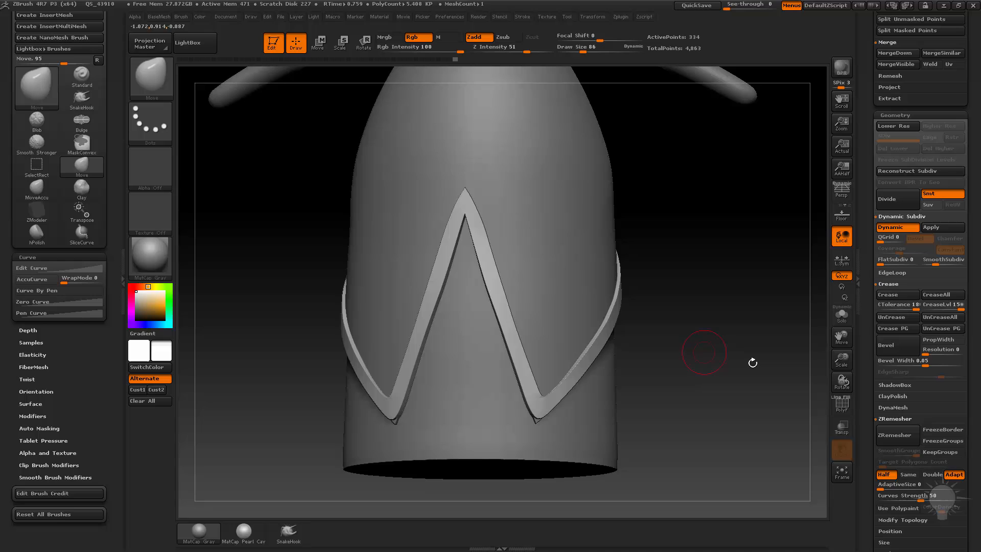
# - Turn off the preview, isolate the strip with its polyframe, and crease the lower corner edges with ZModeler's Crease Edge action
pyautogui.hotkey('shift', 'd')
pyautogui.click(844, 404)
pyautogui.click(843, 319)
pyautogui.moveTo(763, 358)
pyautogui.mouseDown()
pyautogui.moveTo(786, 379)
pyautogui.moveTo(754, 350)
pyautogui.moveTo(665, 197)
pyautogui.mouseUp()
pyautogui.press('b')
pyautogui.press('z')
pyautogui.press('m')
pyautogui.moveTo(684, 352)
pyautogui.mouseDown()
pyautogui.moveTo(674, 291)
pyautogui.moveTo(575, 173)
pyautogui.mouseUp()
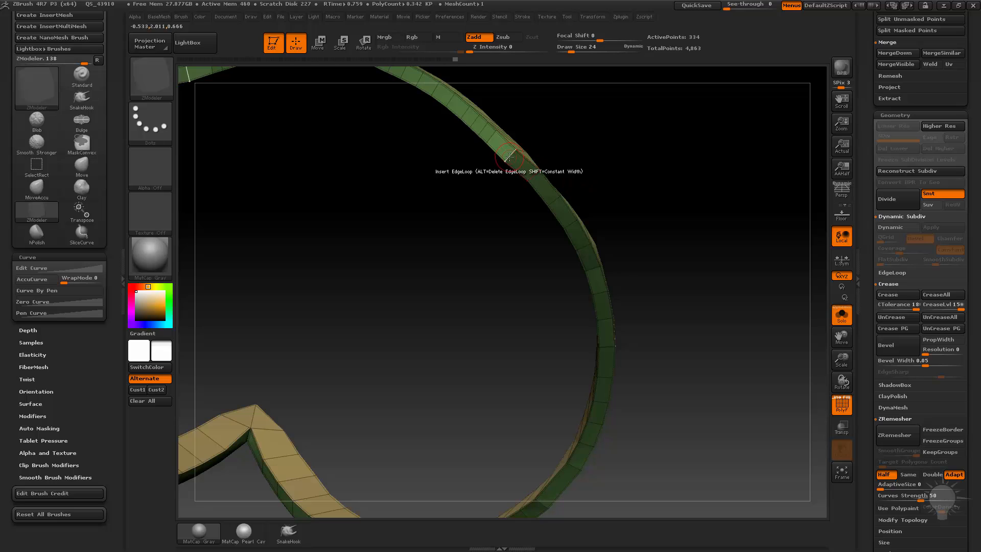
pyautogui.press('space')
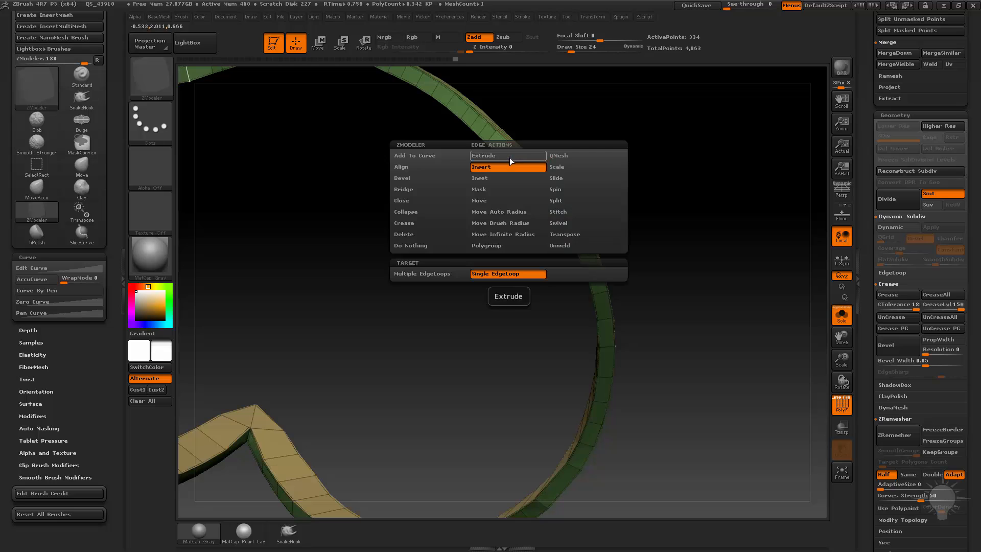
pyautogui.click(418, 223)
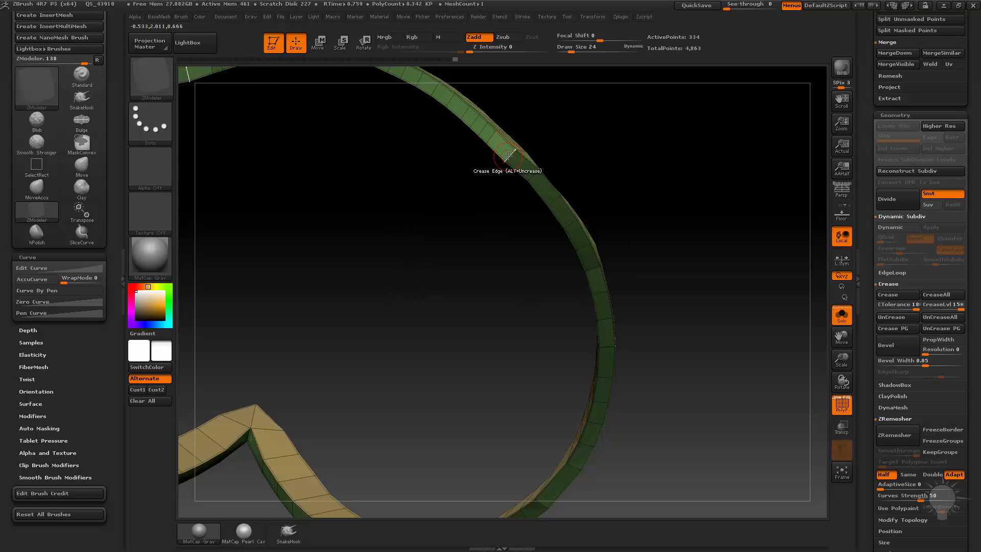
pyautogui.keyDown('alt'); pyautogui.moveTo(711, 216); pyautogui.dragTo(697, 328); pyautogui.keyUp('alt')
# - Preview the creased strip with Dynamic Subdiv, without the polyframe and together with the rest of the figure
pyautogui.press('d')
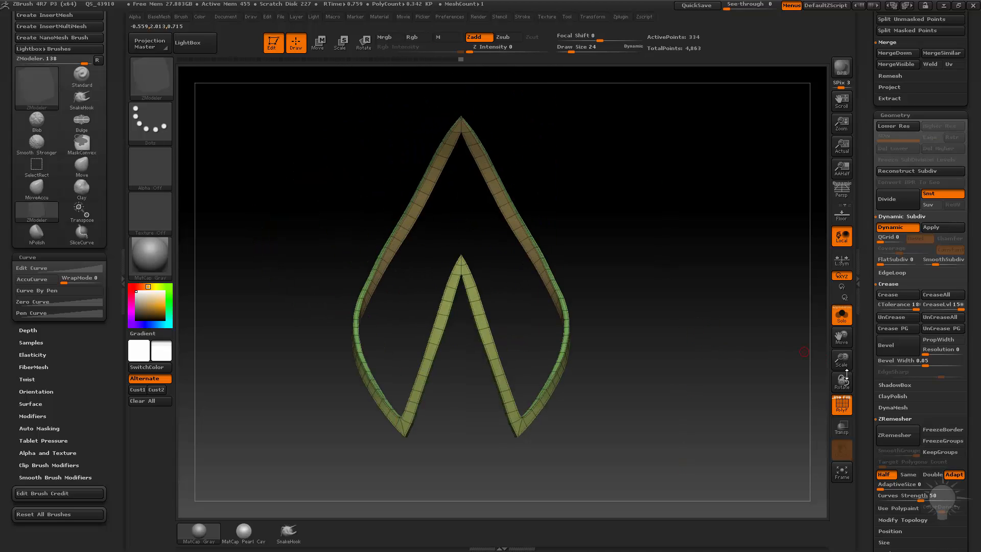
pyautogui.click(842, 403)
pyautogui.moveTo(666, 261); pyautogui.dragTo(796, 280)
pyautogui.click(840, 313)
pyautogui.keyDown('shift'); pyautogui.moveTo(731, 285); pyautogui.dragTo(722, 311); pyautogui.keyUp('shift')
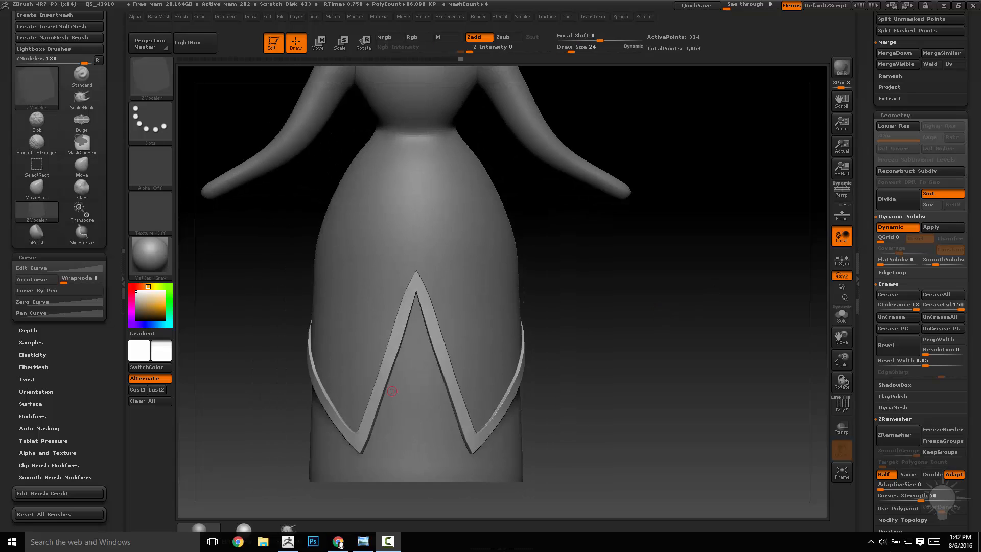
pyautogui.click(659, 325)
pyautogui.moveTo(659, 325); pyautogui.dragTo(656, 388)
# - Isolate the unsubdivided strip, crease the remaining inner edge at its lower corner, and show all subtools again
pyautogui.hotkey('shift', 'd')
pyautogui.click(841, 404)
pyautogui.click(837, 315)
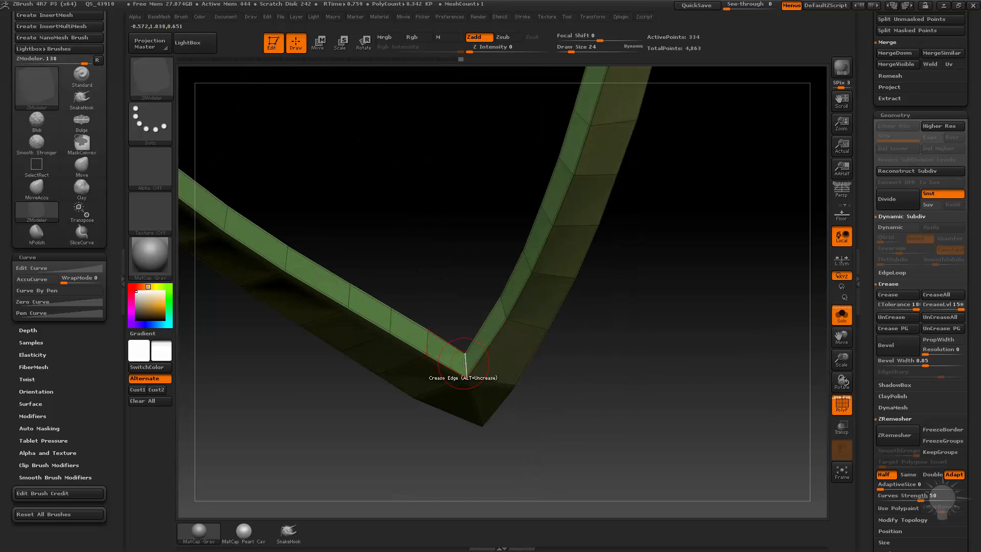
pyautogui.keyDown('alt'); pyautogui.moveTo(732, 392); pyautogui.dragTo(688, 333); pyautogui.keyUp('alt')
pyautogui.click(840, 321)
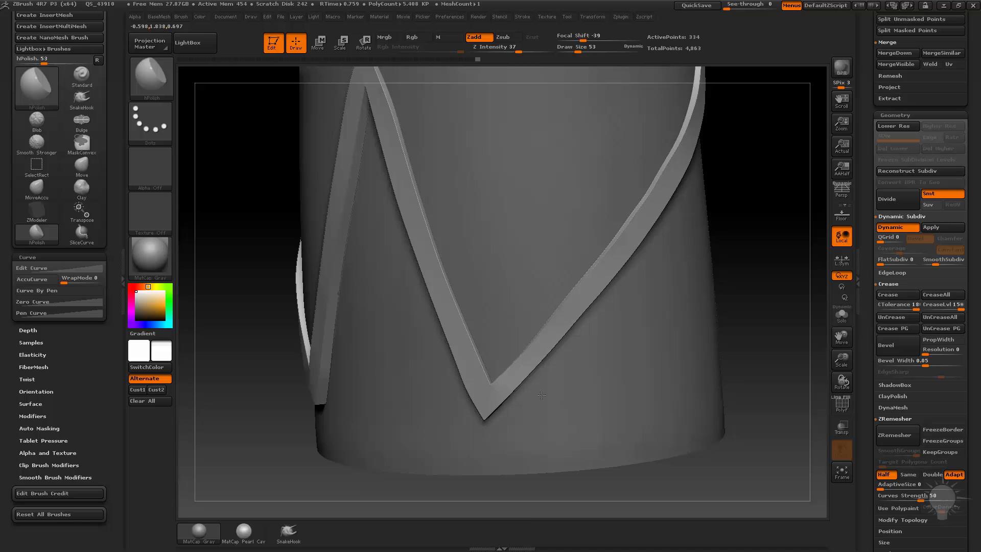
# - Refine the strip's lower corners and back slit tip with the Move brush at draw sizes 105 and 86
pyautogui.moveTo(766, 340); pyautogui.dragTo(510, 256)
pyautogui.moveTo(664, 278); pyautogui.dragTo(668, 300)
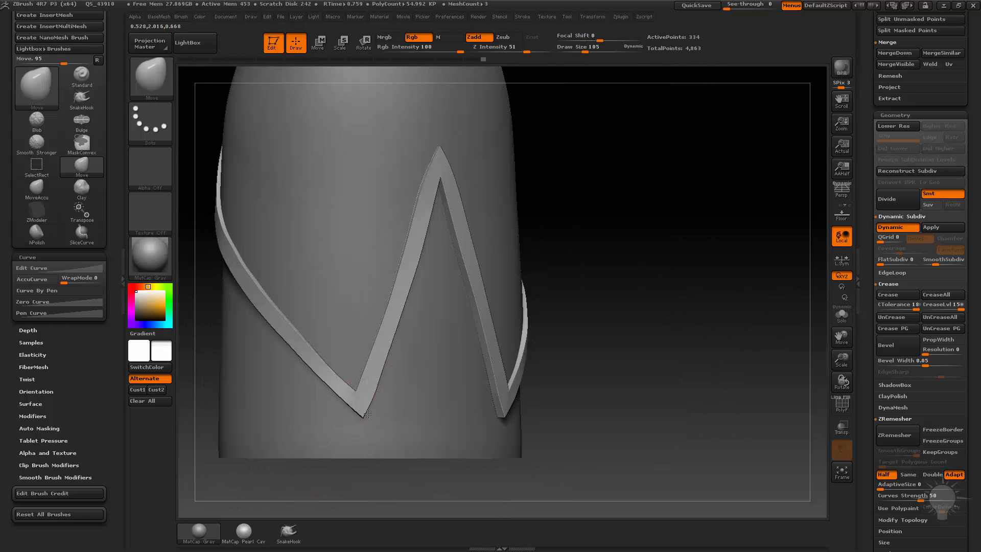
pyautogui.moveTo(592, 290); pyautogui.dragTo(627, 314)
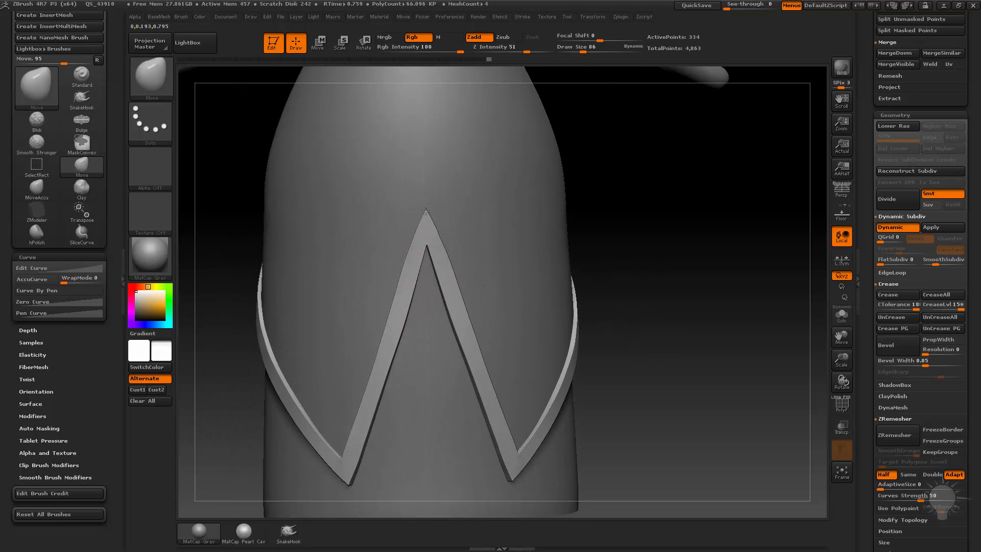
pyautogui.moveTo(697, 208); pyautogui.dragTo(684, 241)
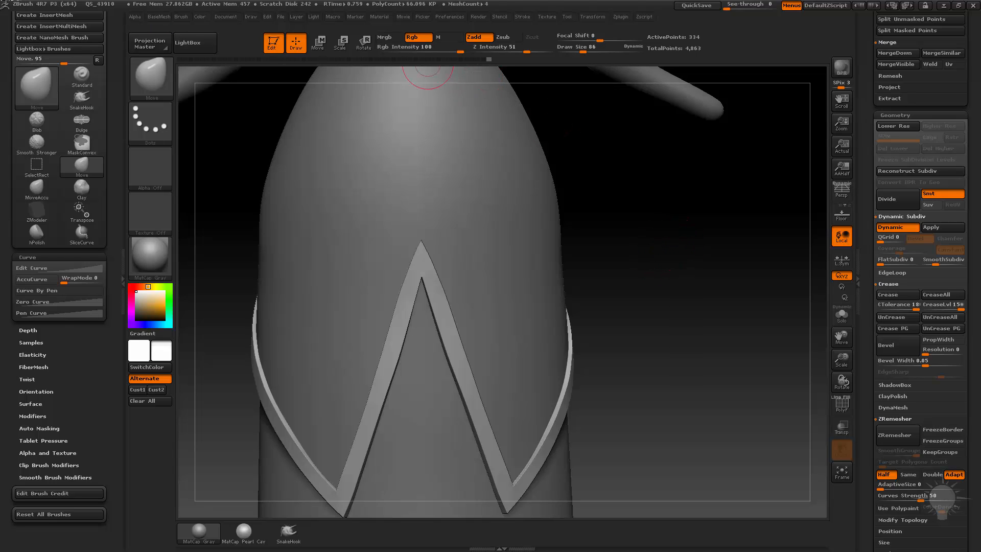
# - Check the dress trim's shape in the Flame Princess model sheet in Windows Photo Viewer, and return to ZBrush
pyautogui.moveTo(0, 70); pyautogui.dragTo(548, 119)
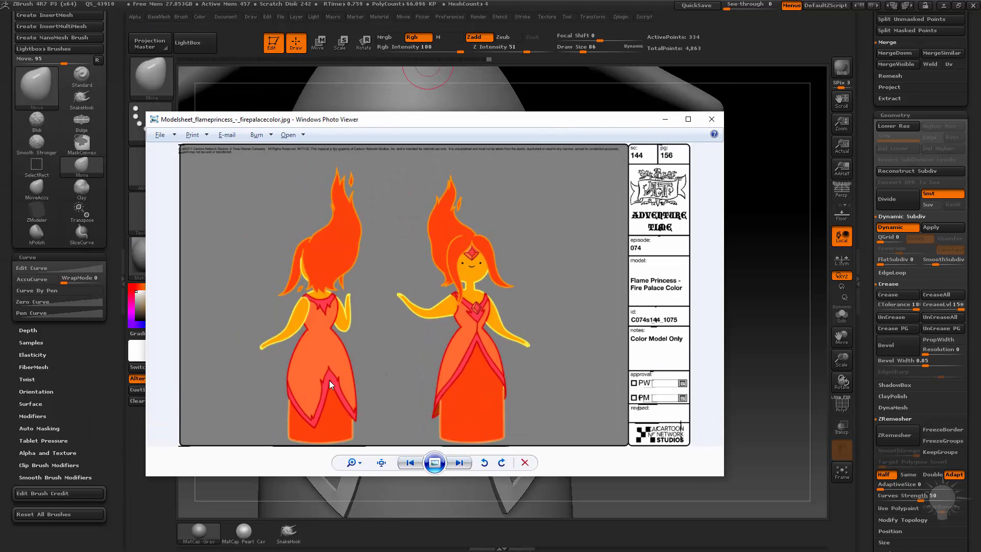
pyautogui.moveTo(472, 122); pyautogui.dragTo(0, 122)
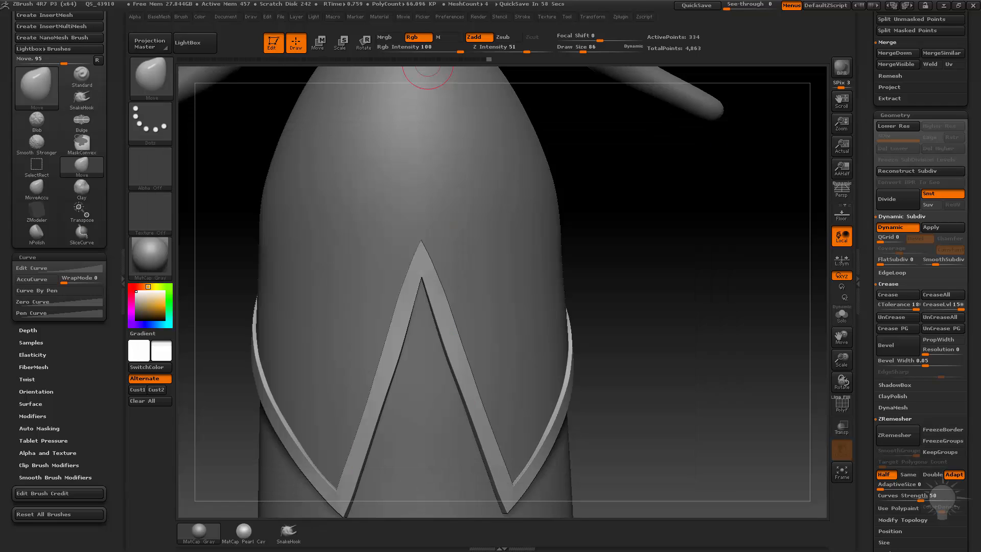
# - Show the strip's polyframe and turn off the subdivision preview to work on the back slit's tip
pyautogui.hotkey('shift', 'f')
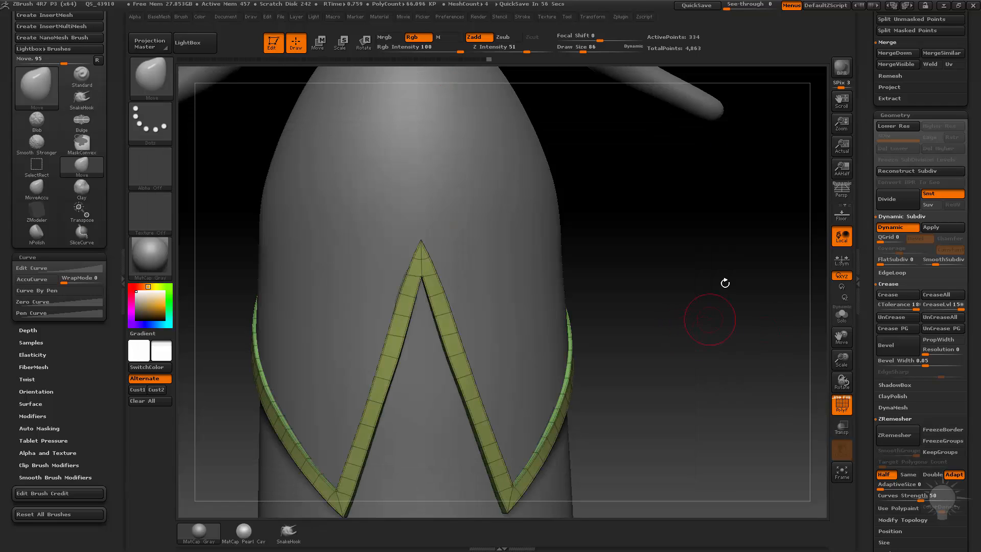
pyautogui.hotkey('shift', 'd')
pyautogui.click(715, 321)
pyautogui.moveTo(715, 321)
pyautogui.mouseDown()
pyautogui.moveTo(744, 317)
pyautogui.moveTo(720, 316)
pyautogui.mouseUp()
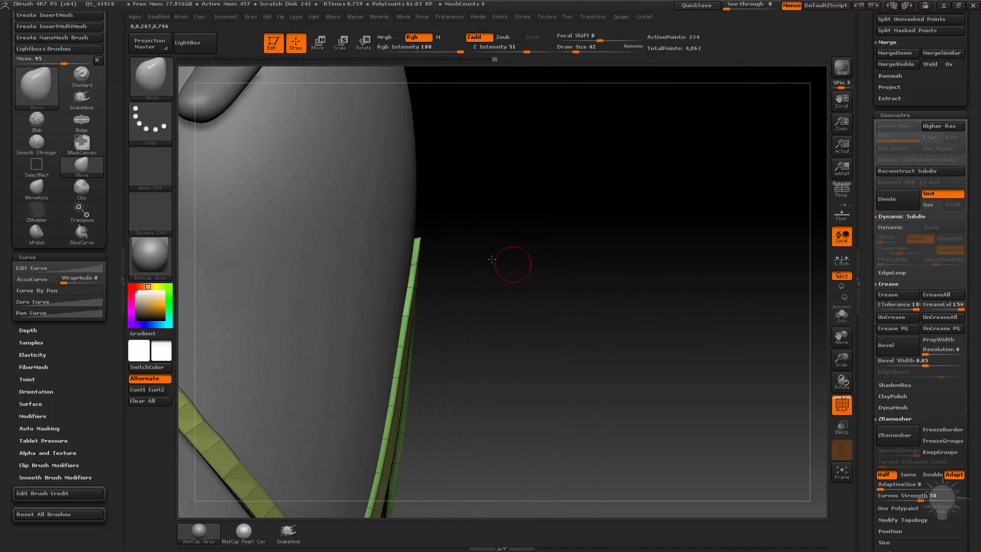
# - Reshape the strip around the back slit's tip with the Move brush at draw size 39
pyautogui.keyDown('shift'); pyautogui.moveTo(491, 259); pyautogui.dragTo(412, 279); pyautogui.keyUp('shift')
pyautogui.press('[')
pyautogui.moveTo(720, 259); pyautogui.dragTo(700, 279)
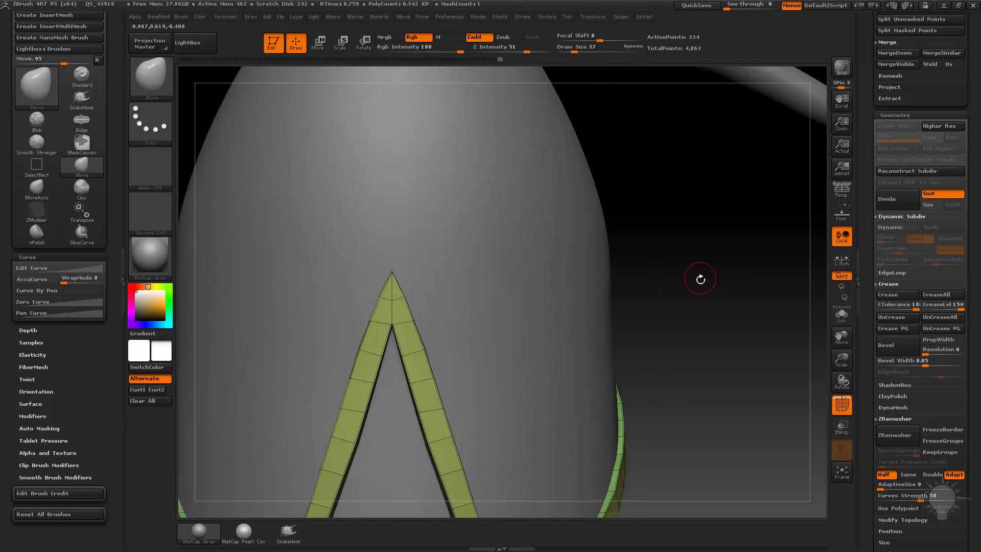
pyautogui.press('s')
pyautogui.moveTo(367, 327); pyautogui.dragTo(373, 324)
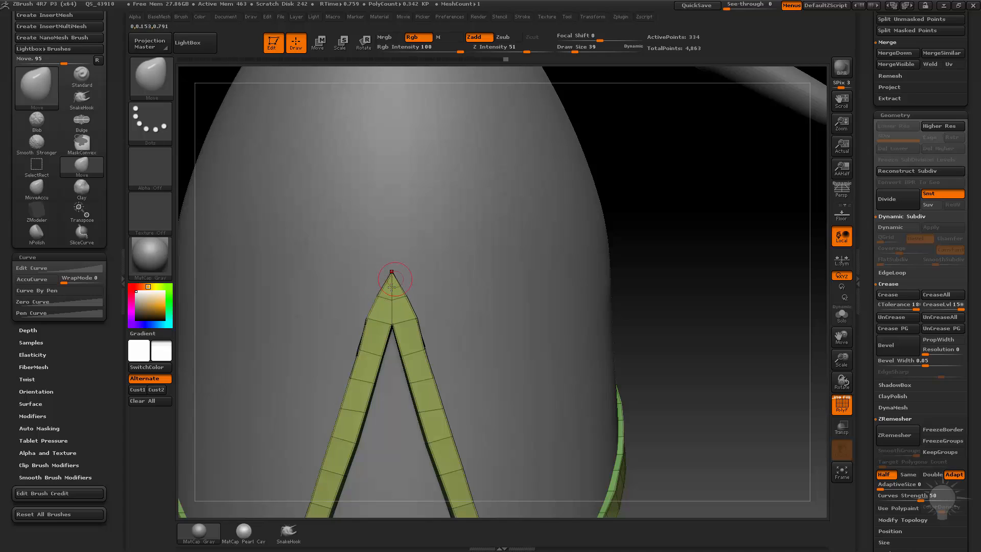
pyautogui.keyDown('alt'); pyautogui.moveTo(681, 278); pyautogui.dragTo(698, 238); pyautogui.keyUp('alt')
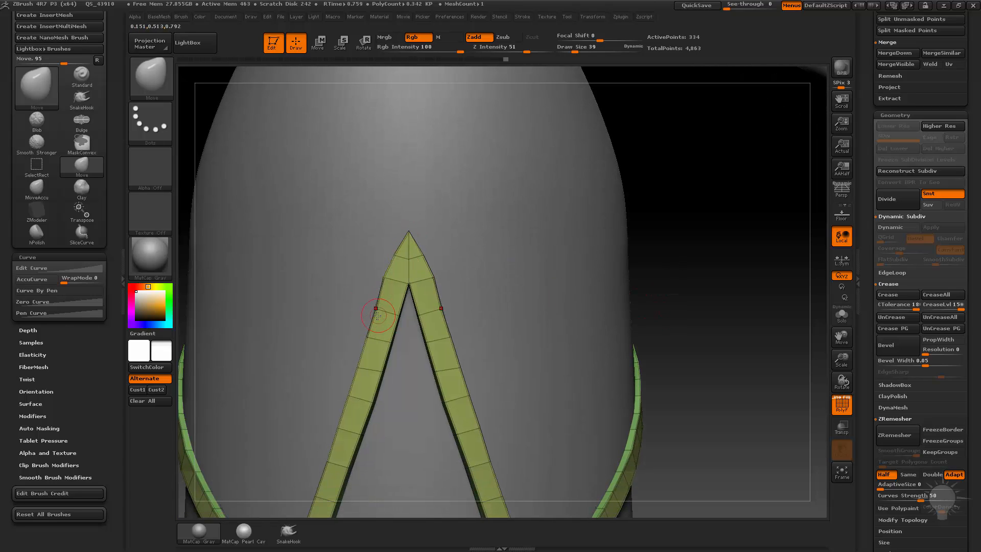
# - Set the ZModeler edge action to Insert and add an edge loop across the strip below the back slit's tip
pyautogui.moveTo(690, 272)
pyautogui.mouseDown()
pyautogui.moveTo(652, 273)
pyautogui.moveTo(608, 293)
pyautogui.mouseUp()
pyautogui.press('b')
pyautogui.press('s')
pyautogui.press('t')
pyautogui.press('b')
pyautogui.press('z')
pyautogui.press('m')
pyautogui.press('space')
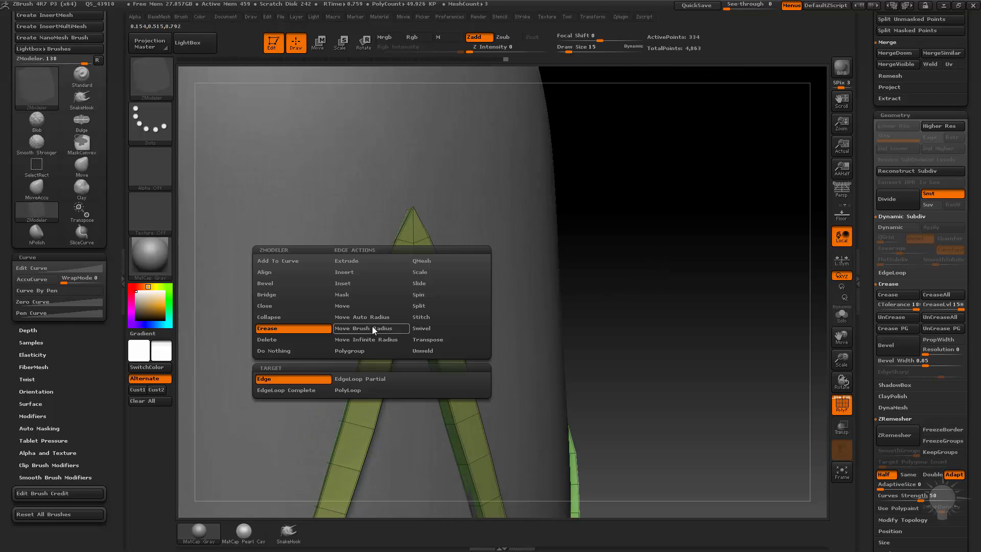
pyautogui.click(365, 271)
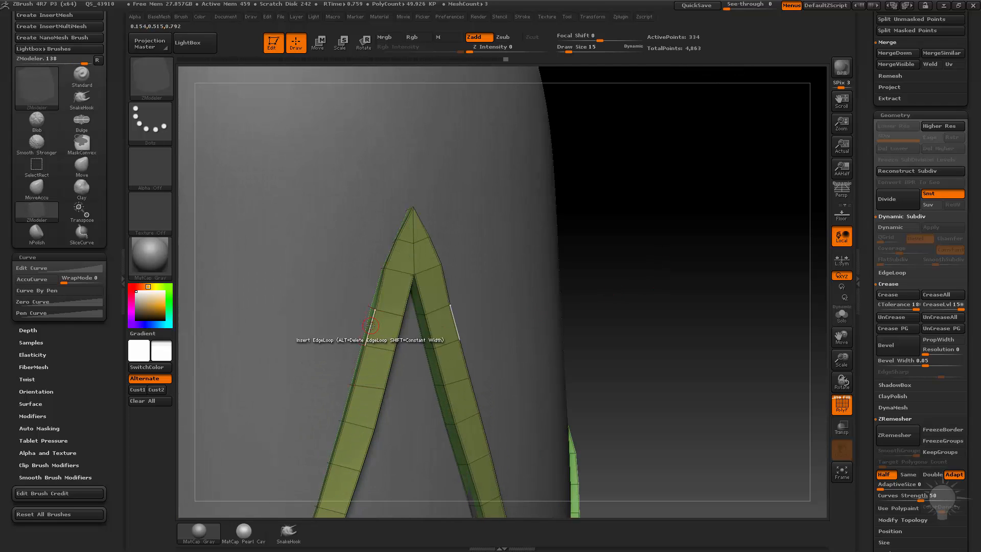
pyautogui.click(373, 323)
pyautogui.moveTo(599, 260); pyautogui.dragTo(560, 263)
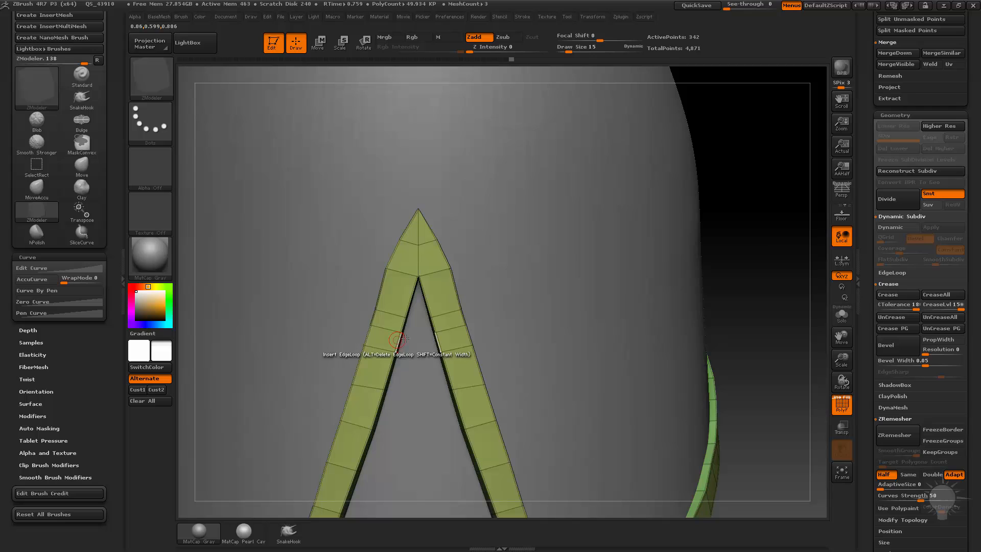
# - Switch to the Move brush at draw size 32 and isolate the strip to inspect the new edge loop
pyautogui.press('b')
pyautogui.press('m')
pyautogui.press('v')
pyautogui.press('s')
pyautogui.click(373, 327)
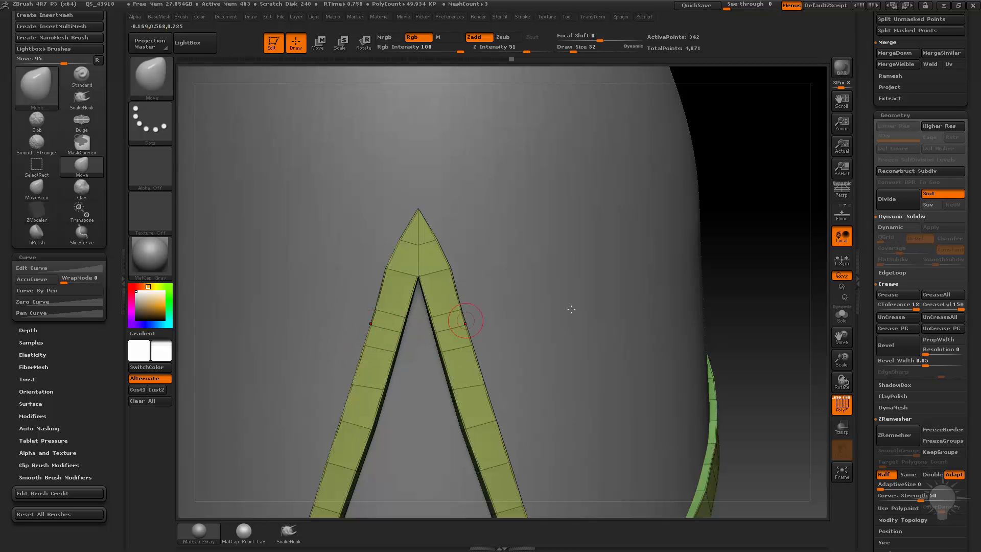
pyautogui.click(843, 320)
pyautogui.moveTo(326, 311); pyautogui.dragTo(375, 331)
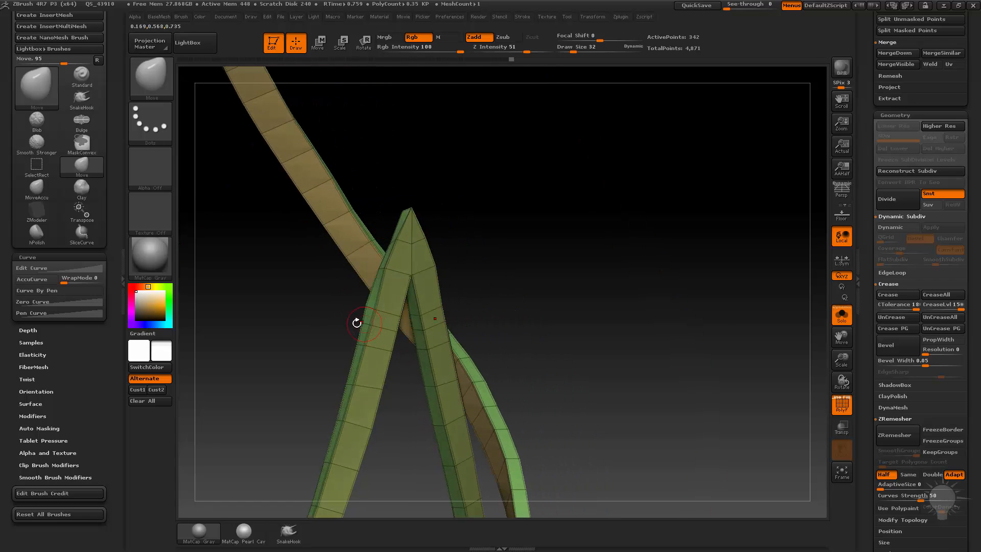
pyautogui.keyDown('shift'); pyautogui.moveTo(620, 290); pyautogui.dragTo(644, 290); pyautogui.keyUp('shift')
# - Set the ZModeler point action to Move, try By Brush Radius and Infinite Depth on the loop's outer points, and undo each pull
pyautogui.press('b')
pyautogui.press('z')
pyautogui.press('m')
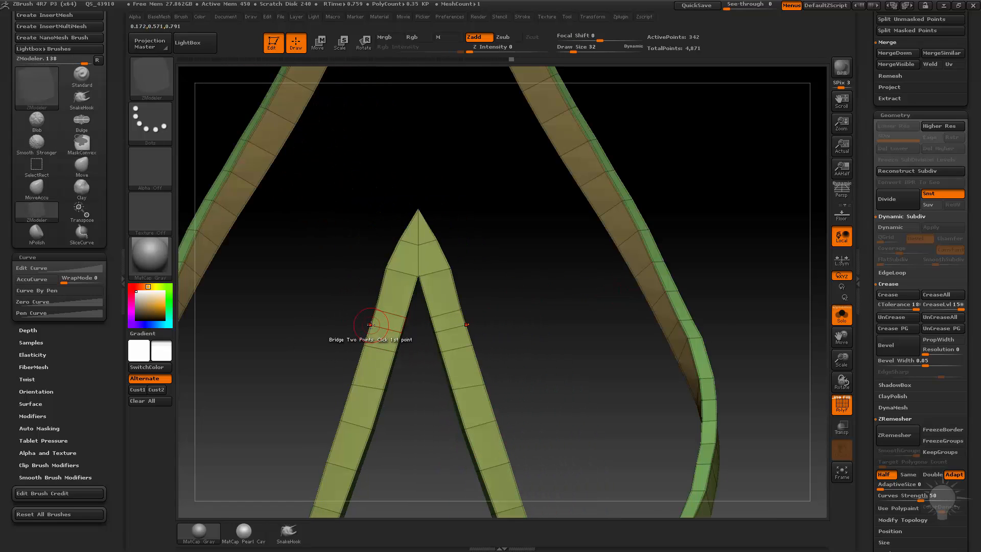
pyautogui.press('space')
pyautogui.press('space')
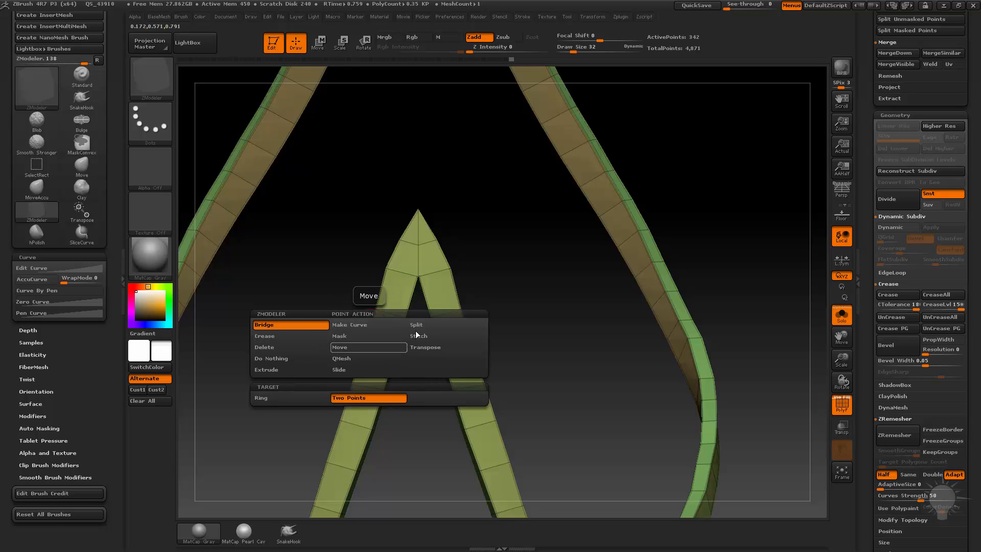
pyautogui.click(358, 347)
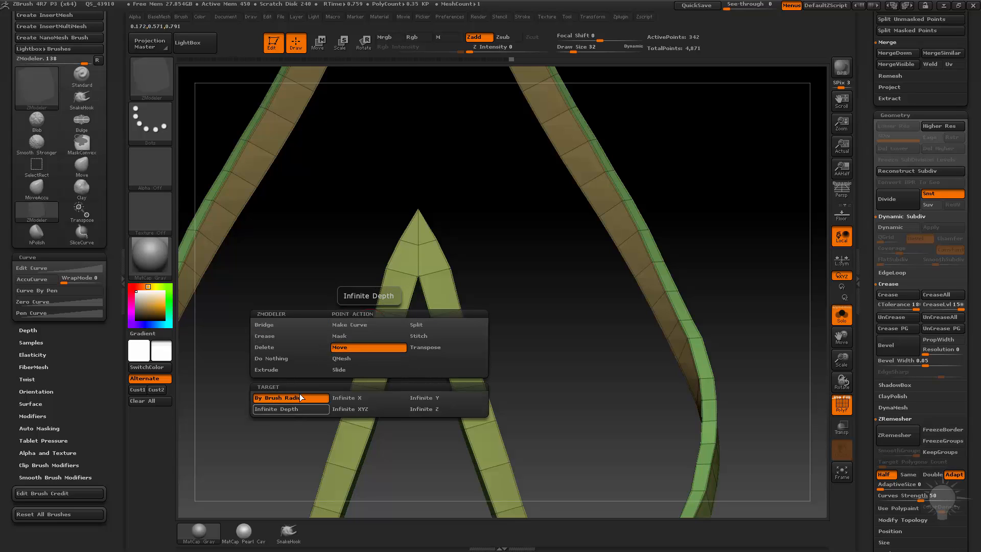
pyautogui.moveTo(373, 326)
pyautogui.mouseDown()
pyautogui.moveTo(364, 325)
pyautogui.moveTo(370, 348)
pyautogui.moveTo(359, 333)
pyautogui.mouseUp()
pyautogui.hotkey('ctrl', 'z')
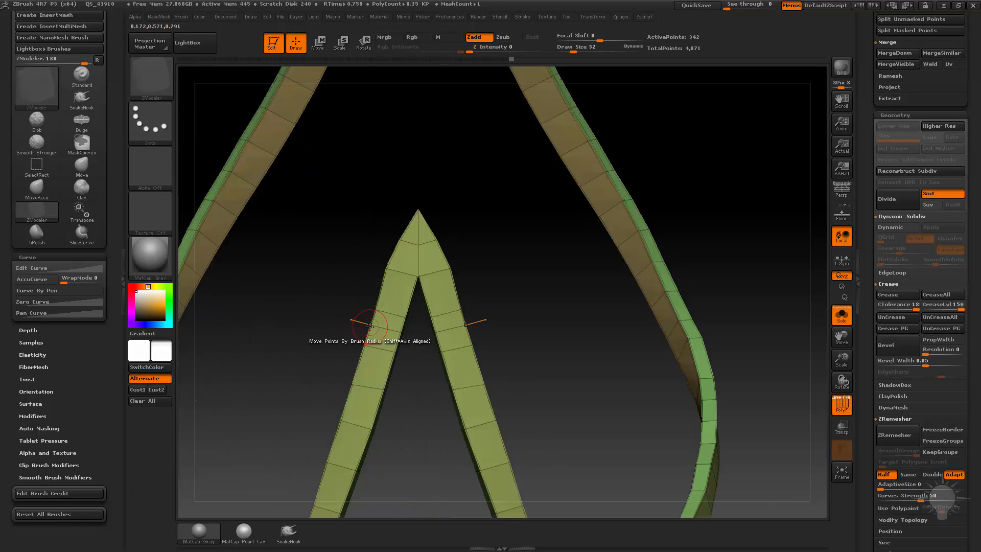
pyautogui.press('space')
pyautogui.click(301, 409)
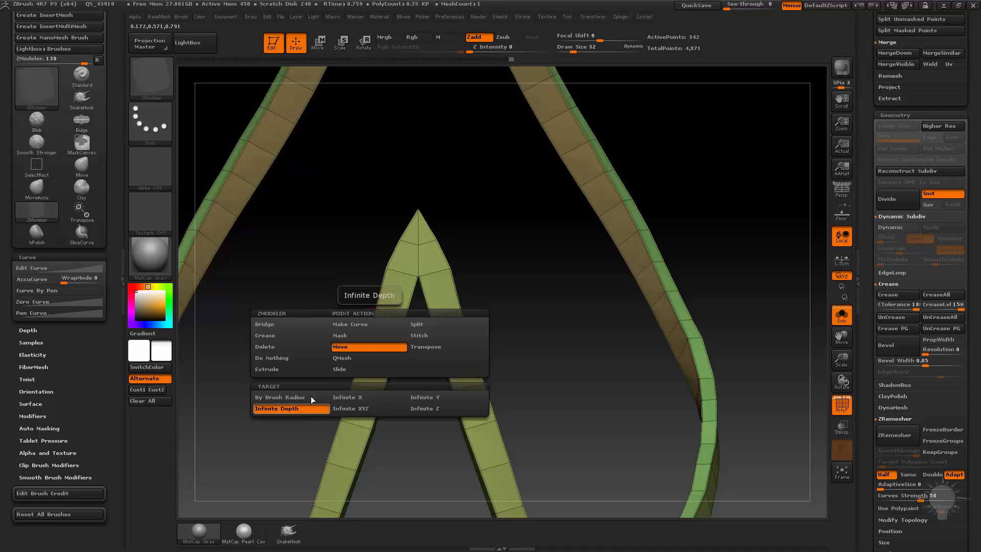
pyautogui.moveTo(367, 326); pyautogui.dragTo(366, 322)
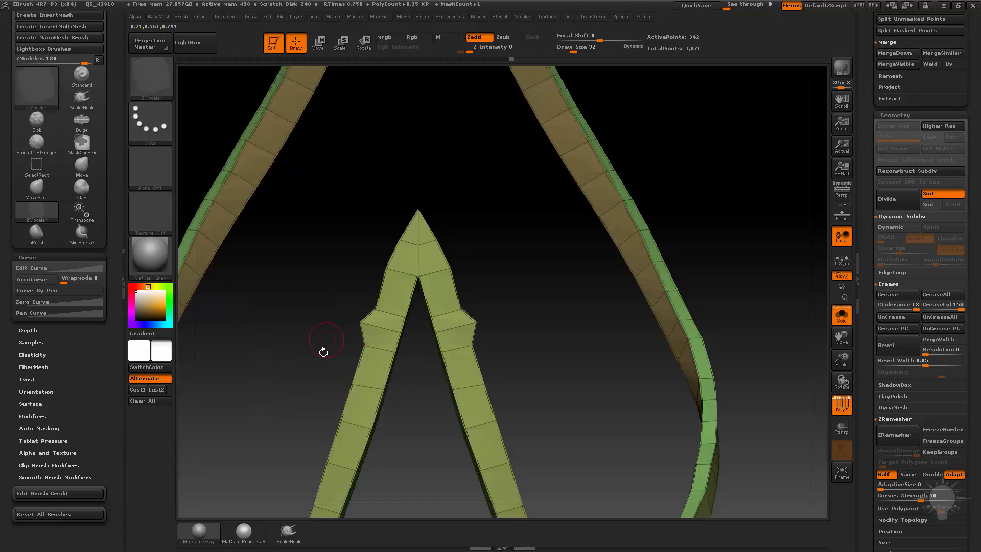
pyautogui.hotkey('ctrl', 'z')
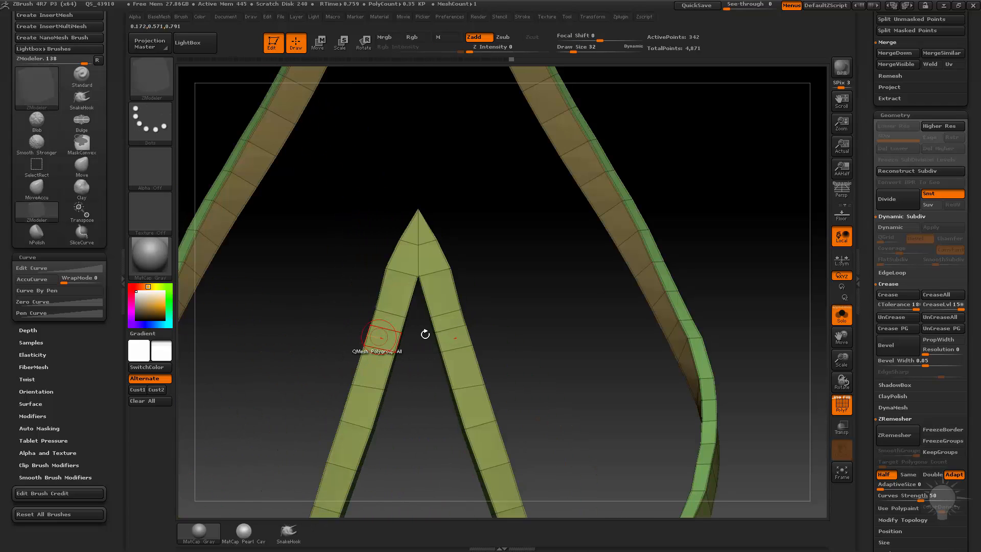
# - With all subtools shown, pull the loop's outer points outward into a bump and insert more edge loops across it
pyautogui.click(841, 314)
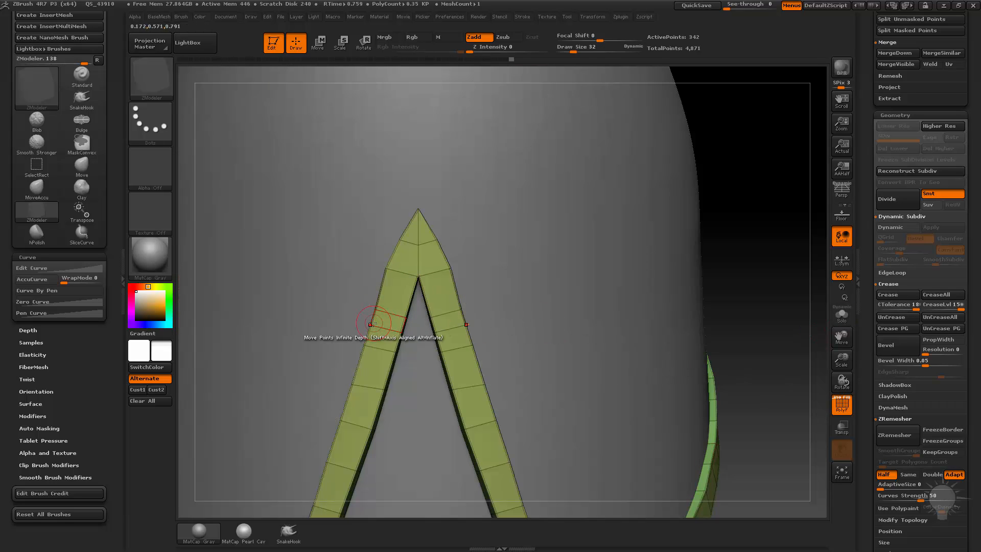
pyautogui.moveTo(368, 323); pyautogui.dragTo(362, 321)
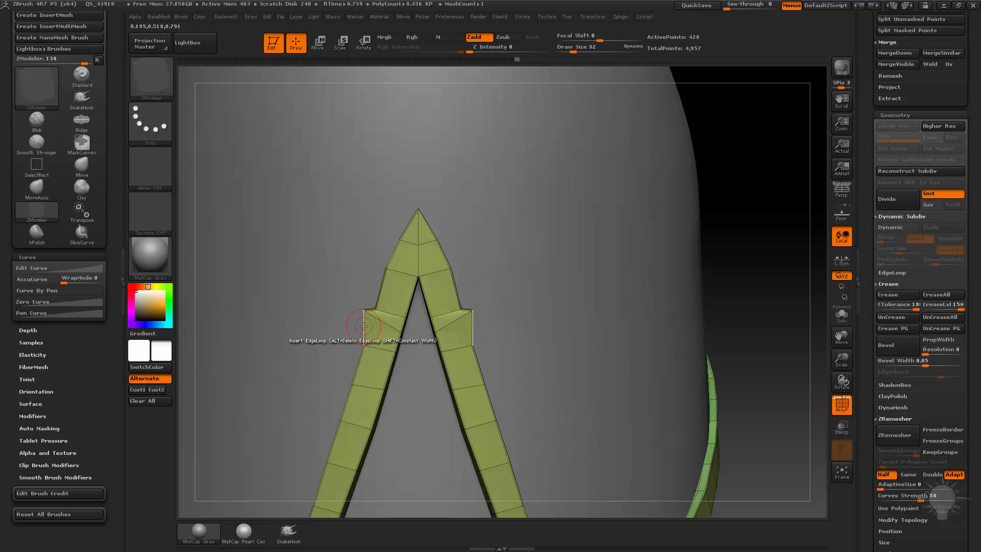
pyautogui.press('space')
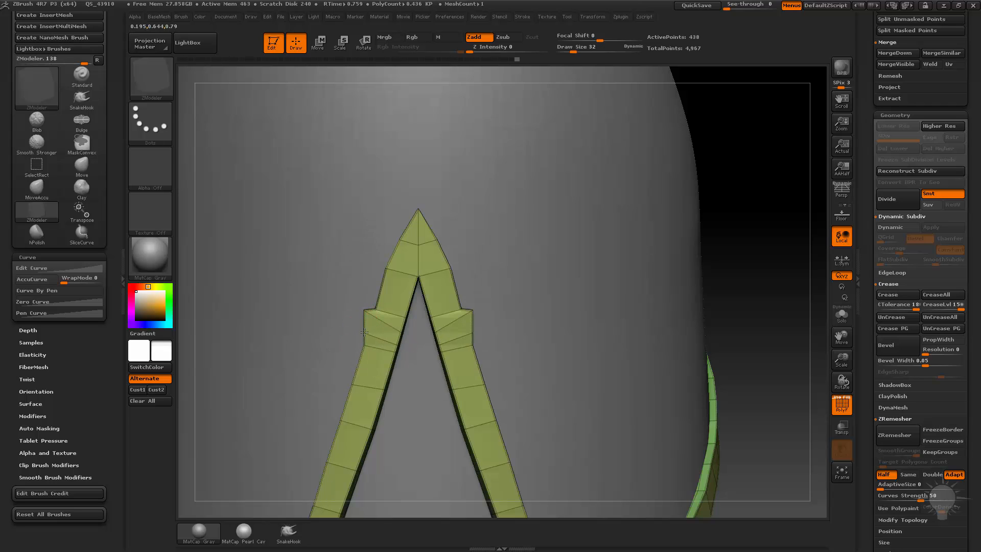
pyautogui.click(371, 309)
pyautogui.click(372, 311)
pyautogui.keyDown('alt'); pyautogui.moveTo(750, 243); pyautogui.dragTo(707, 301); pyautogui.keyUp('alt')
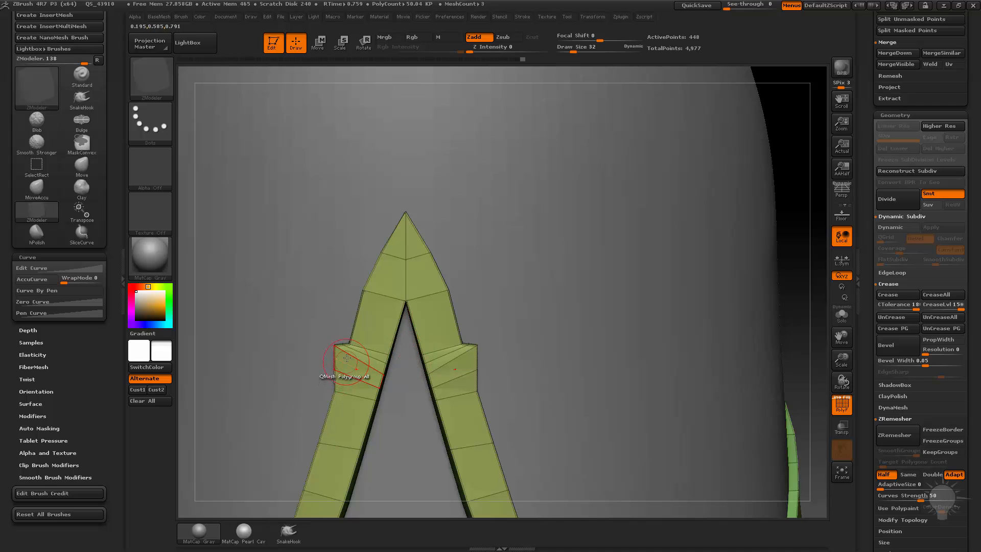
# - Undo the bump and the inserted edge loops on the strip below the back slit's tip
pyautogui.hotkey('ctrl', 'z')
pyautogui.hotkey('ctrl', 'z')
pyautogui.hotkey('ctrl', 'z')
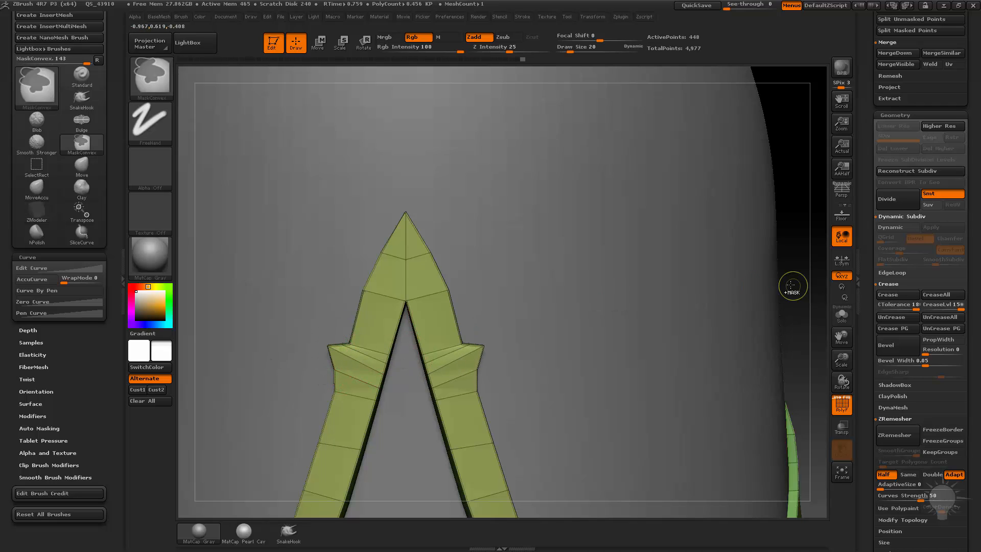
pyautogui.hotkey('ctrl', 'z')
pyautogui.hotkey('ctrl', 'z')
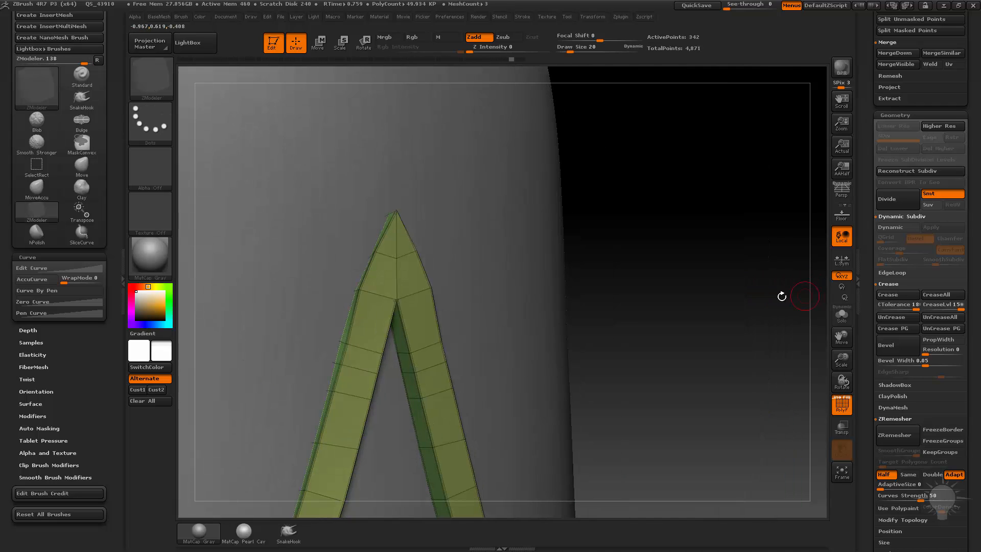
pyautogui.moveTo(734, 296); pyautogui.dragTo(732, 292)
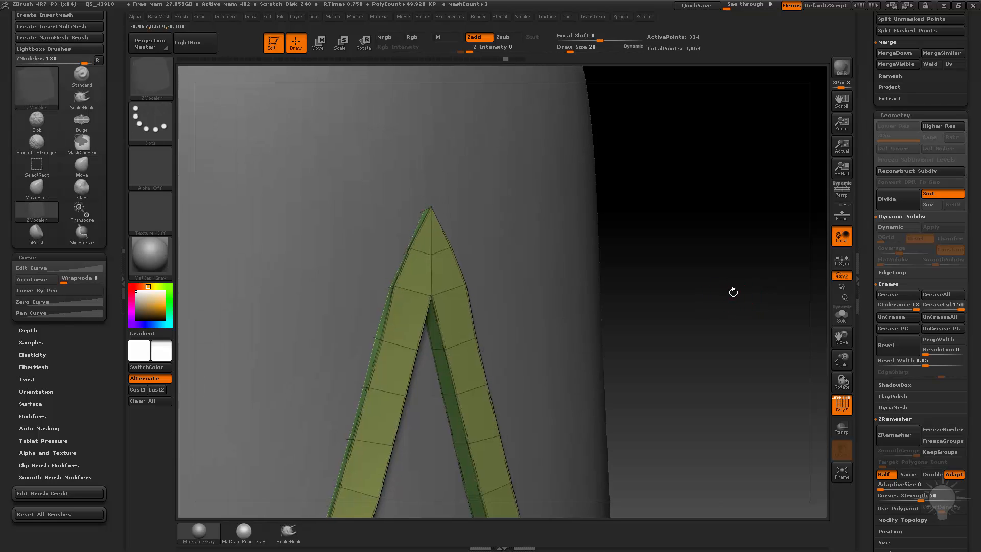
# - Isolate the strip, QMesh the outer side faces below the slit's tip outward, and show all subtools again
pyautogui.click(841, 320)
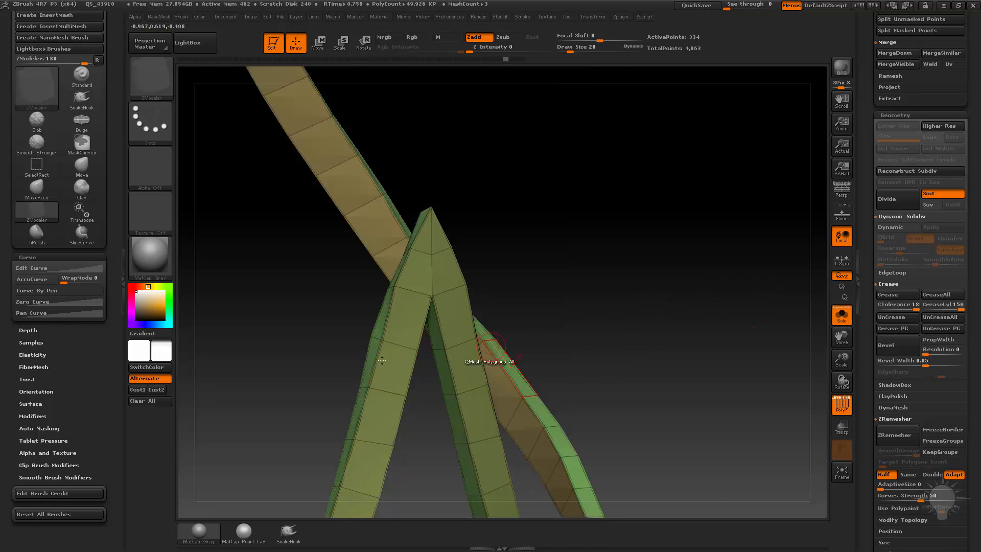
pyautogui.press('space')
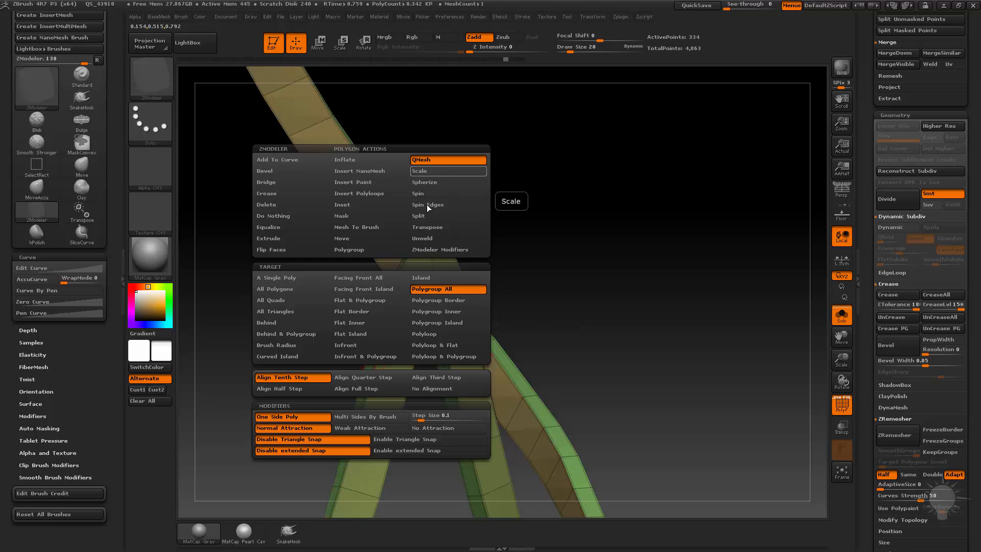
pyautogui.press('space')
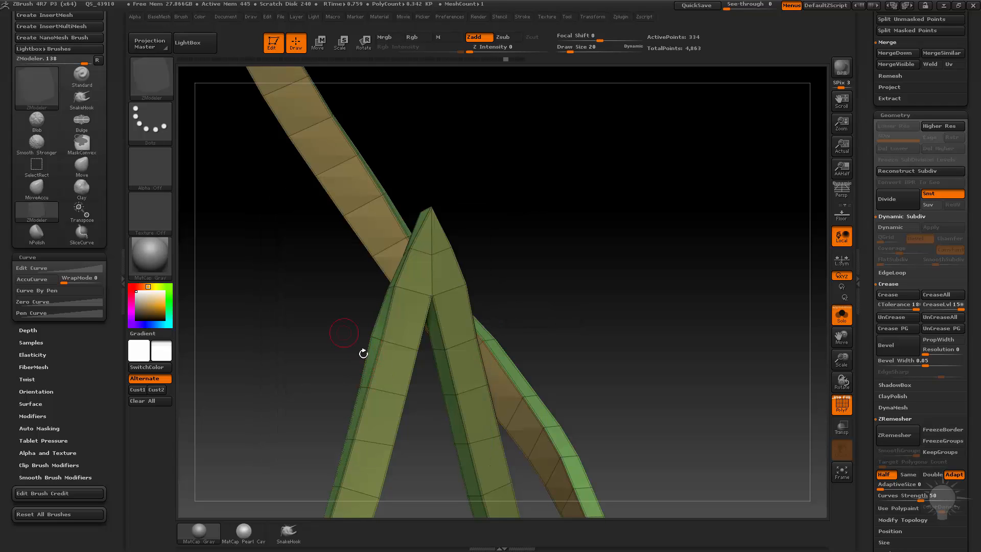
pyautogui.press('[')
pyautogui.moveTo(364, 357); pyautogui.dragTo(350, 353)
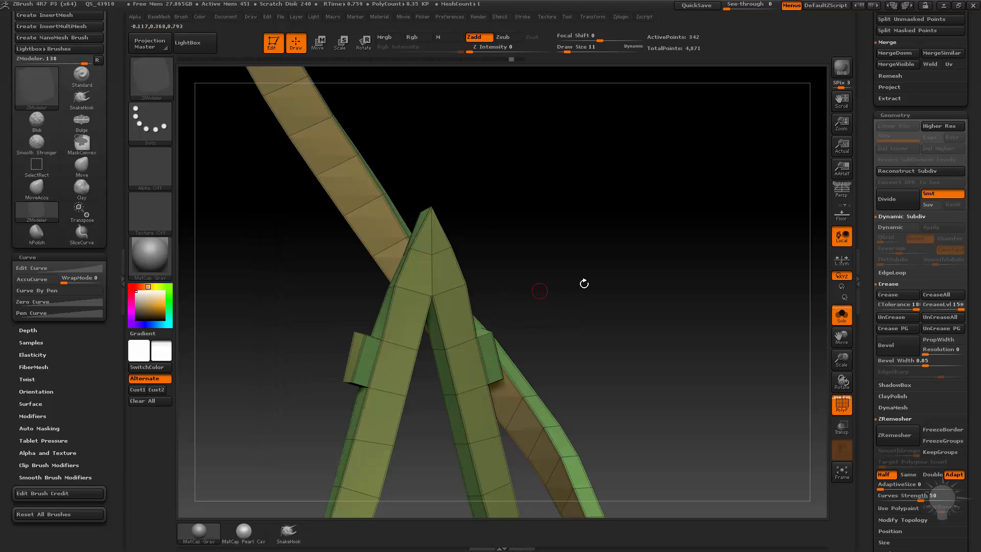
pyautogui.keyDown('shift'); pyautogui.moveTo(584, 283); pyautogui.dragTo(736, 306); pyautogui.keyUp('shift')
pyautogui.click(848, 323)
# - Shape the extruded side blocks into upward-pointing barbs by moving their outer points with ZModeler at draw size 35
pyautogui.press(']')
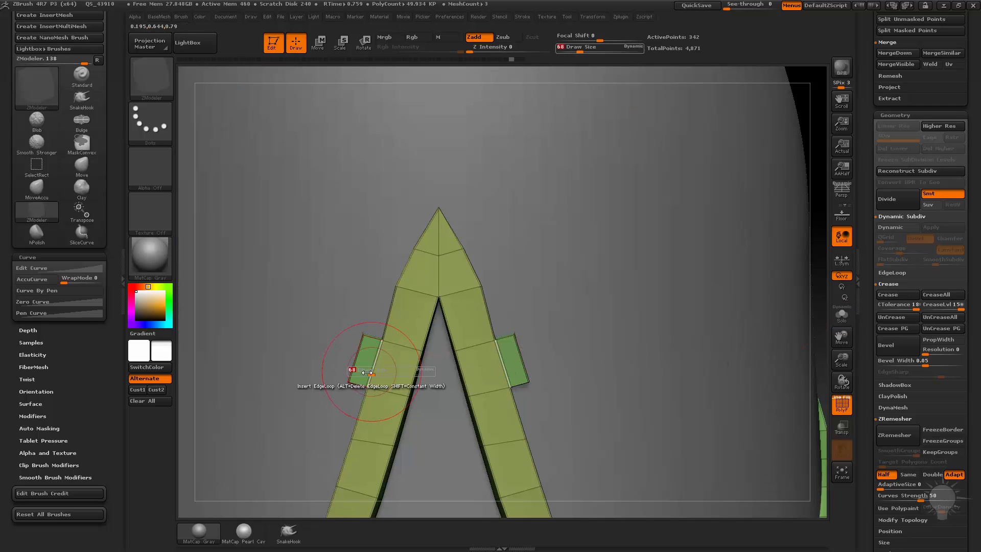
pyautogui.press('b')
pyautogui.press('m')
pyautogui.press('v')
pyautogui.press('s')
pyautogui.moveTo(351, 379); pyautogui.dragTo(350, 381)
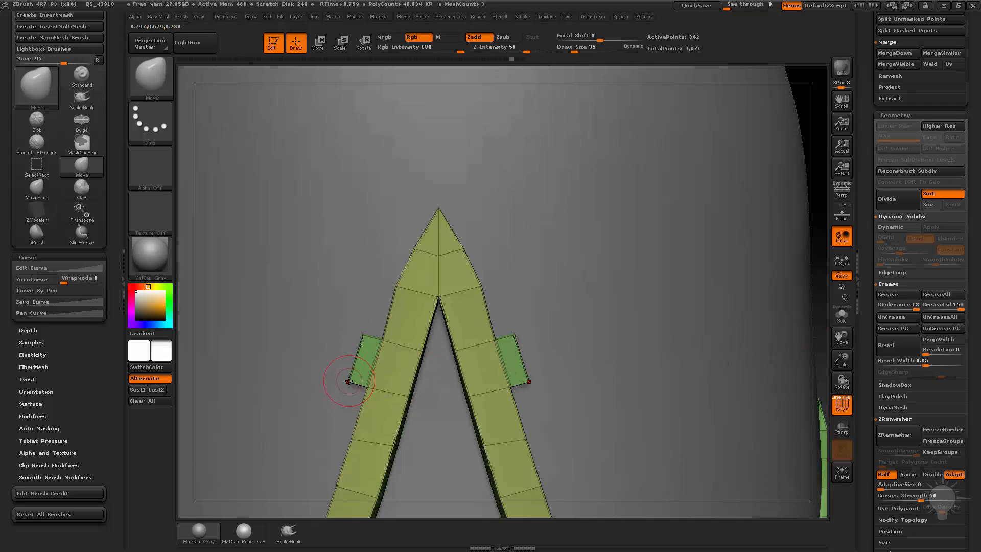
pyautogui.press('b')
pyautogui.press('z')
pyautogui.press('m')
pyautogui.press('space')
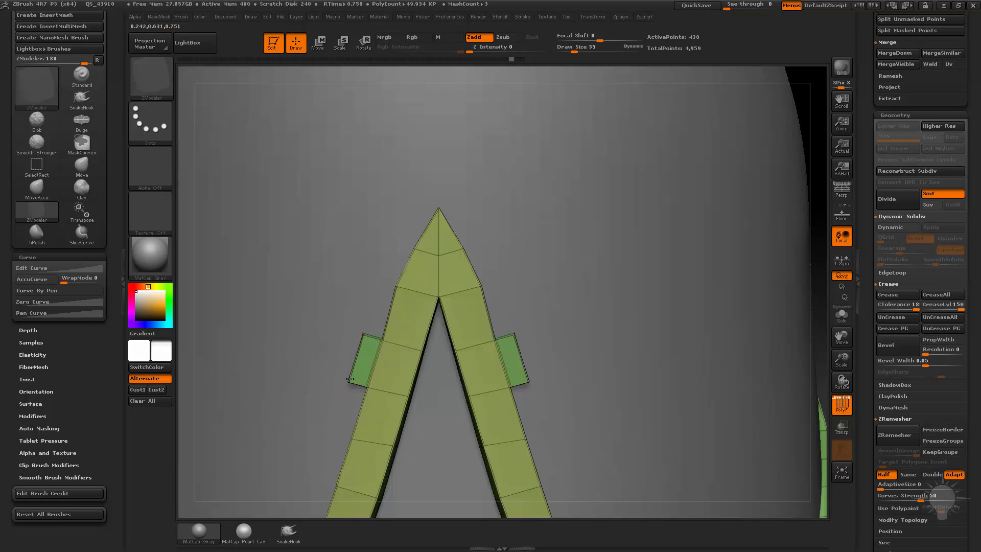
pyautogui.moveTo(347, 381); pyautogui.dragTo(353, 367)
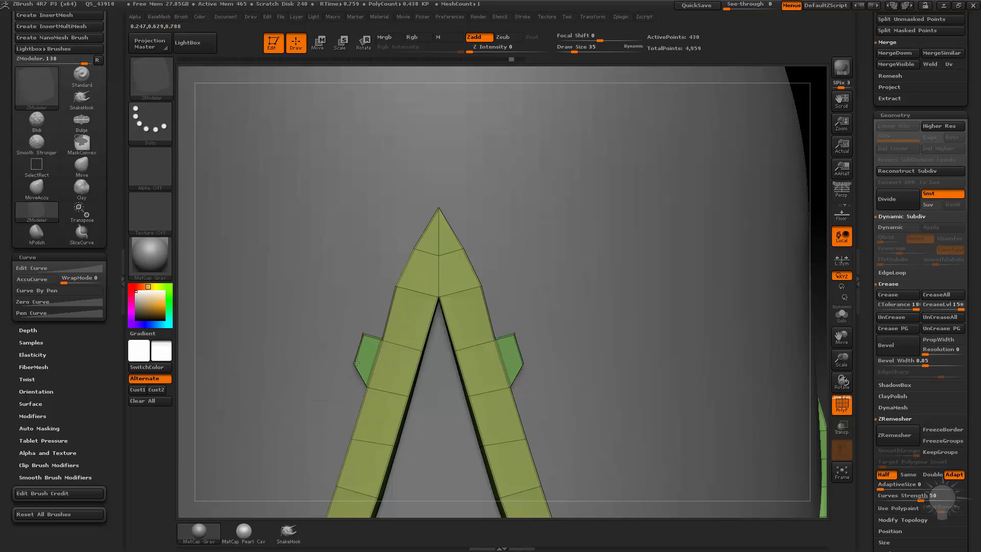
pyautogui.moveTo(363, 333); pyautogui.dragTo(359, 358)
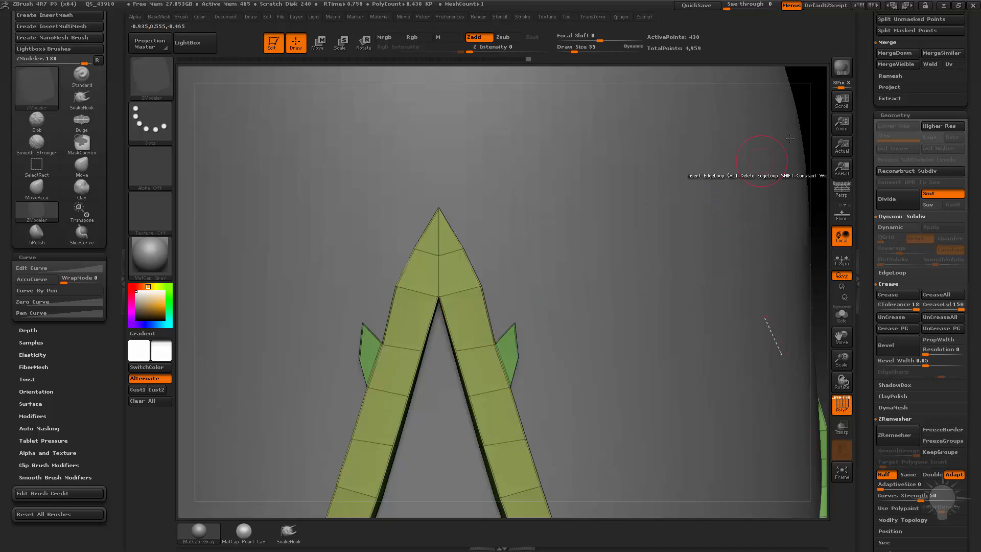
# - Check the barbs from the side and adjust the strip near its lower corner with the Move brush at draw size 47
pyautogui.moveTo(804, 127)
pyautogui.mouseDown()
pyautogui.moveTo(775, 191)
pyautogui.moveTo(690, 255)
pyautogui.moveTo(692, 225)
pyautogui.moveTo(458, 291)
pyautogui.mouseUp()
pyautogui.press('b')
pyautogui.press('m')
pyautogui.press('v')
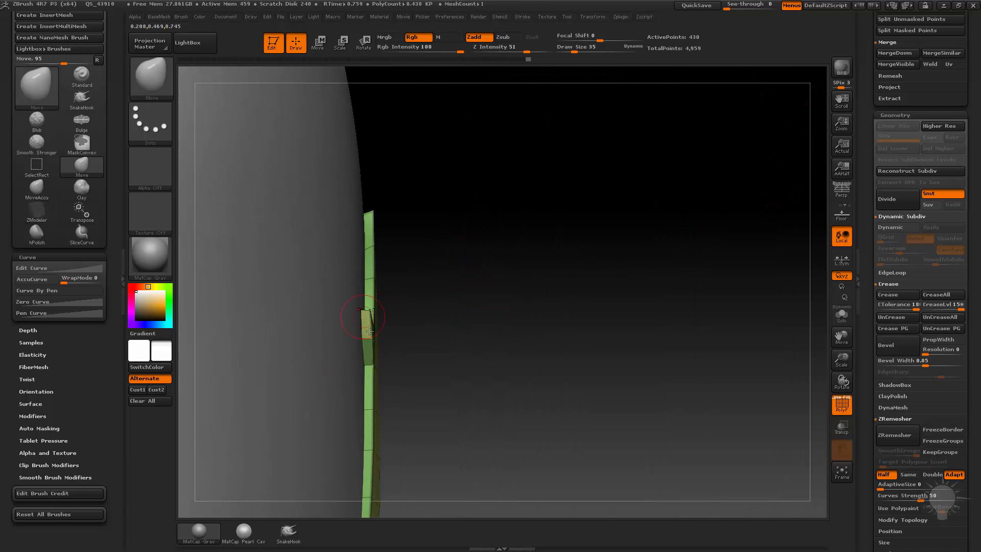
pyautogui.moveTo(472, 310); pyautogui.dragTo(675, 245)
pyautogui.moveTo(662, 298)
pyautogui.mouseDown()
pyautogui.moveTo(688, 429)
pyautogui.moveTo(725, 271)
pyautogui.moveTo(698, 326)
pyautogui.moveTo(718, 298)
pyautogui.moveTo(716, 350)
pyautogui.moveTo(742, 328)
pyautogui.moveTo(733, 328)
pyautogui.mouseUp()
pyautogui.press('s')
pyautogui.moveTo(404, 409); pyautogui.dragTo(414, 409)
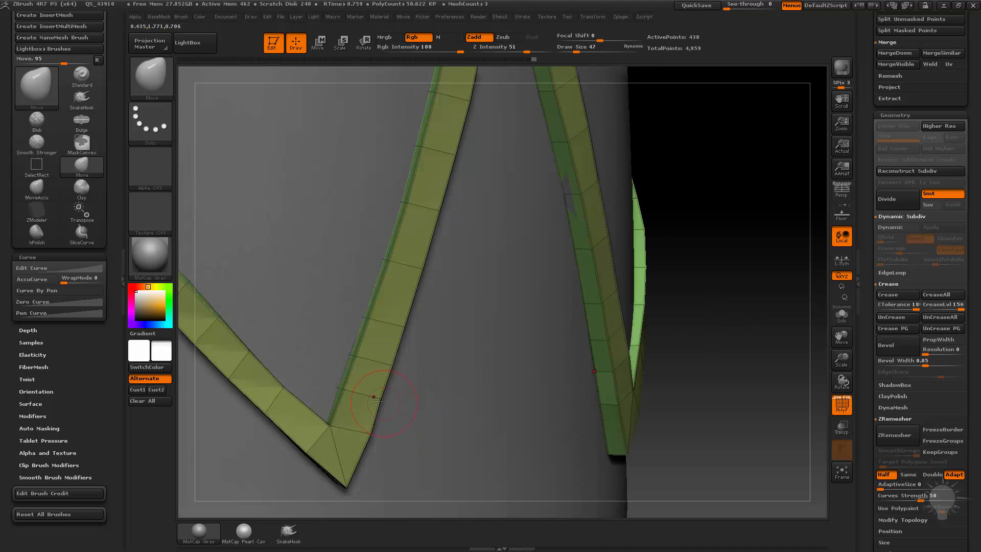
# - Insert an edge loop across the strip just above its lower corner with the ZModeler brush
pyautogui.press('b')
pyautogui.press('z')
pyautogui.press('m')
pyautogui.keyDown('alt'); pyautogui.moveTo(334, 406); pyautogui.dragTo(362, 386, button='right'); pyautogui.keyUp('alt')
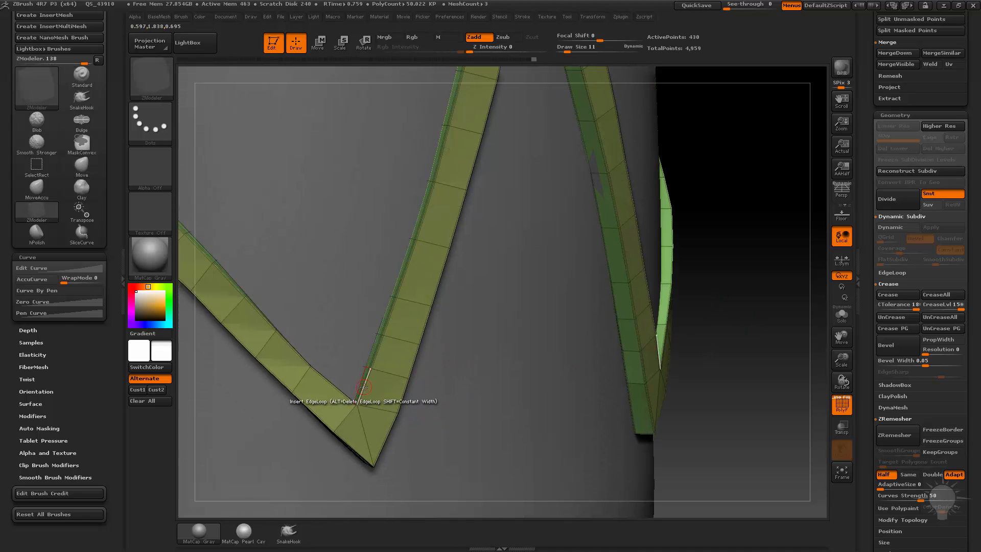
pyautogui.press('space')
pyautogui.click(327, 271)
pyautogui.click(363, 387)
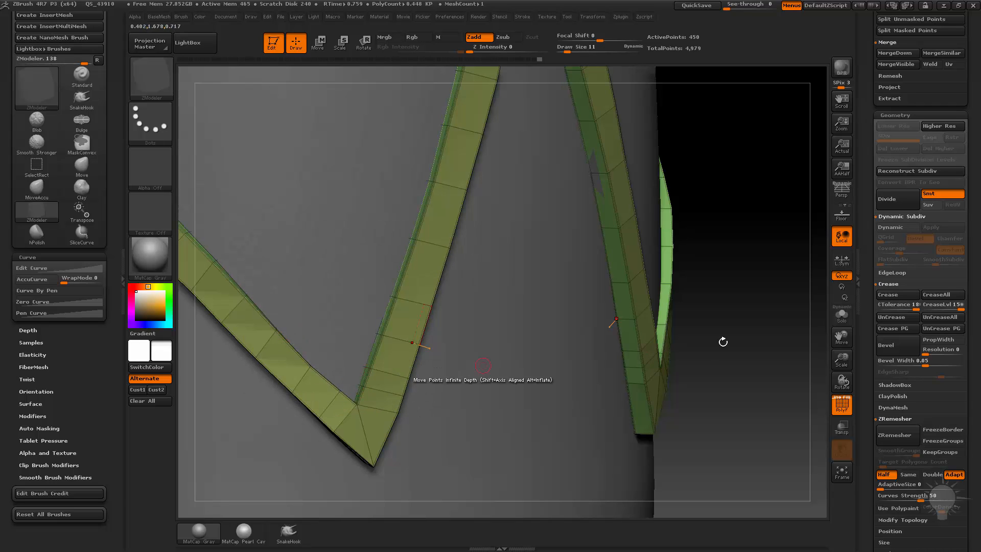
# - Isolate the trim strip and delete the lengthwise edge loop running along the middle of its inner side faces
pyautogui.moveTo(723, 341); pyautogui.dragTo(857, 379, button='right')
pyautogui.click(841, 321)
pyautogui.moveTo(620, 388); pyautogui.dragTo(476, 414, button='right')
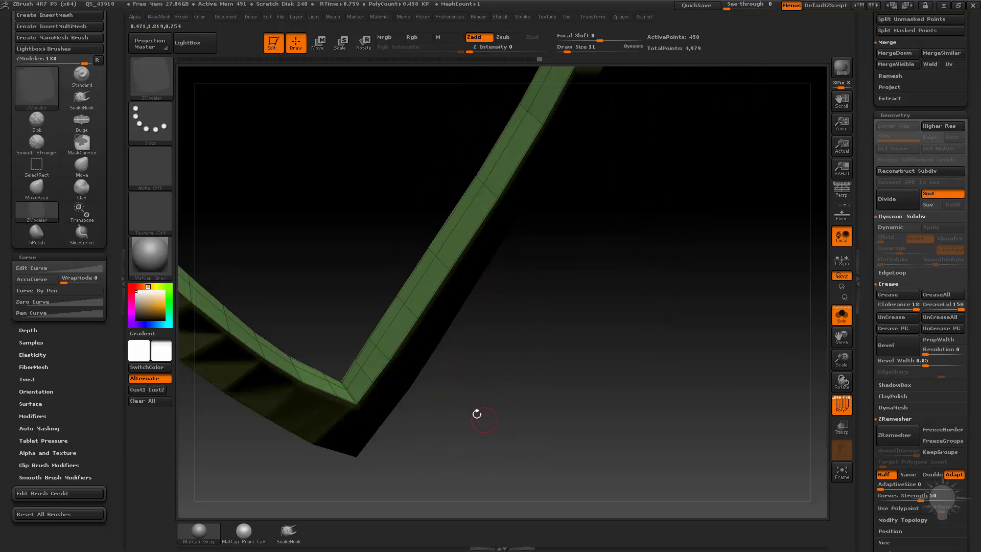
pyautogui.keyDown('alt'); pyautogui.click(387, 331); pyautogui.keyUp('alt')
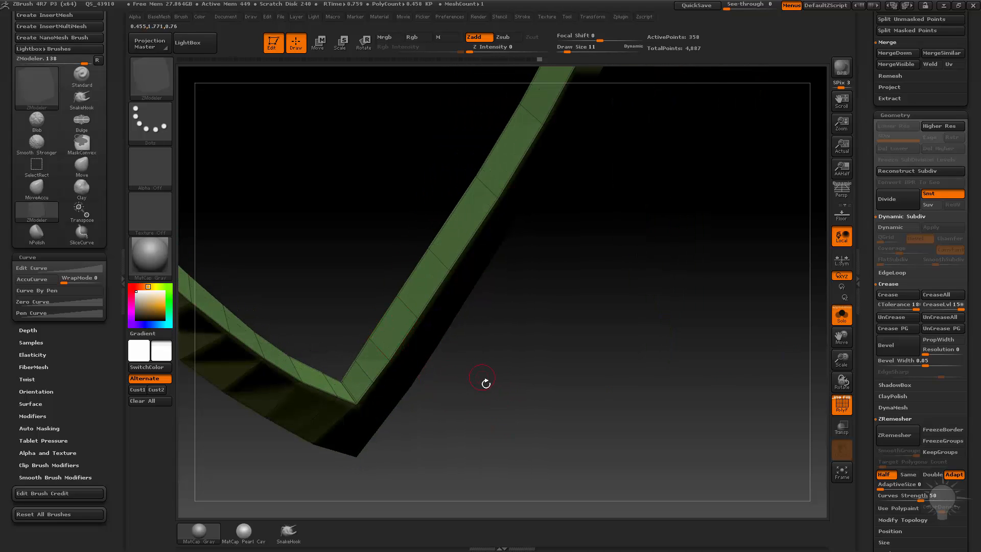
# - QMesh the single inner side face beside the strip's lower corner outward into a small block
pyautogui.moveTo(486, 383); pyautogui.dragTo(431, 378, button='right')
pyautogui.press('space')
pyautogui.click(376, 250)
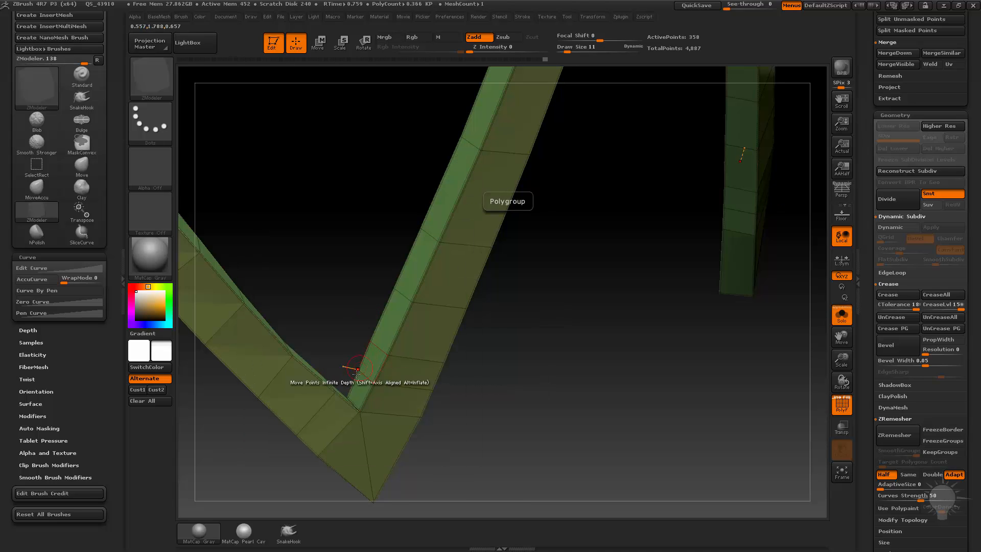
pyautogui.moveTo(351, 399); pyautogui.dragTo(354, 387)
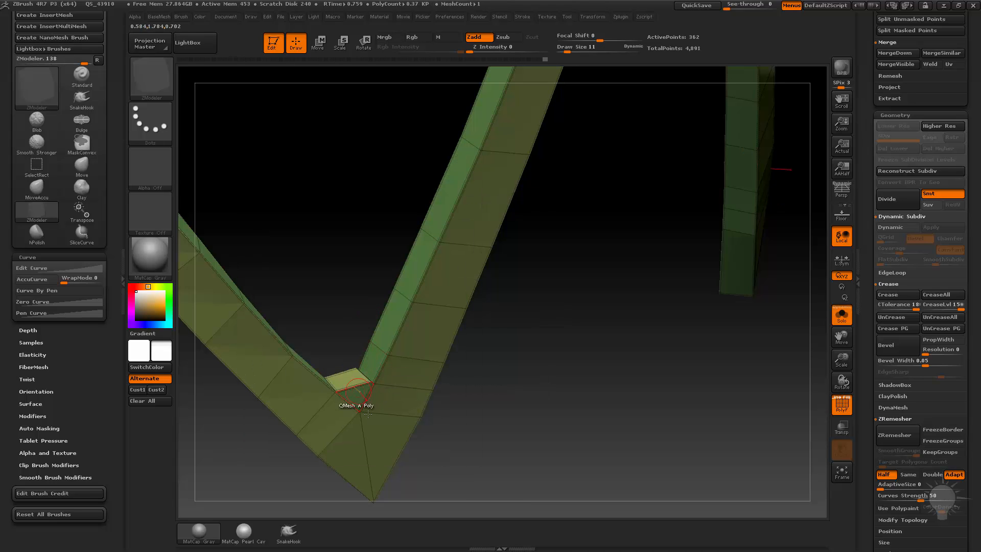
pyautogui.moveTo(485, 404); pyautogui.dragTo(462, 416, button='right')
pyautogui.hotkey('ctrl', 'z')
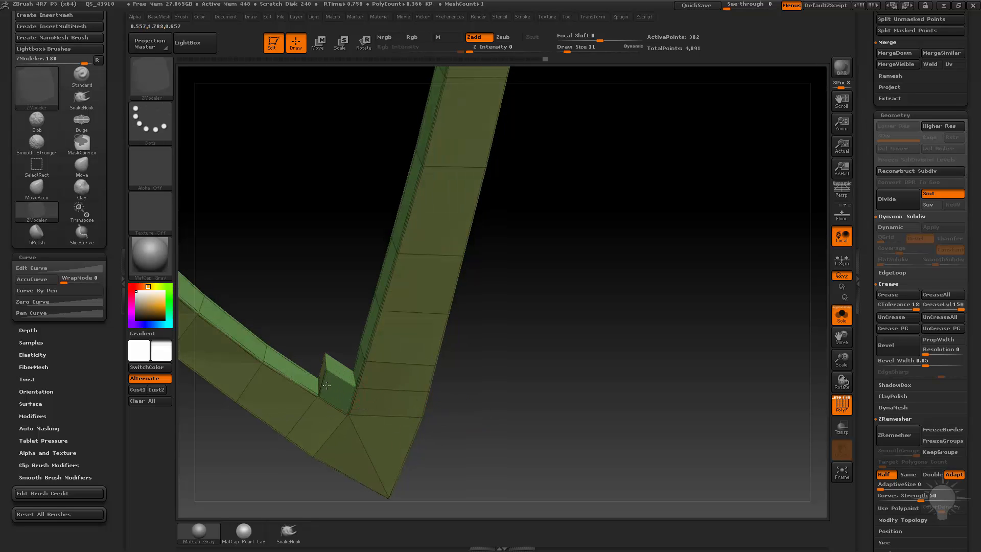
# - Shape the new corner block into an upward-pointing barb with ZModeler, and show all subtools with the polyframe off
pyautogui.moveTo(351, 374); pyautogui.dragTo(503, 394, button='right')
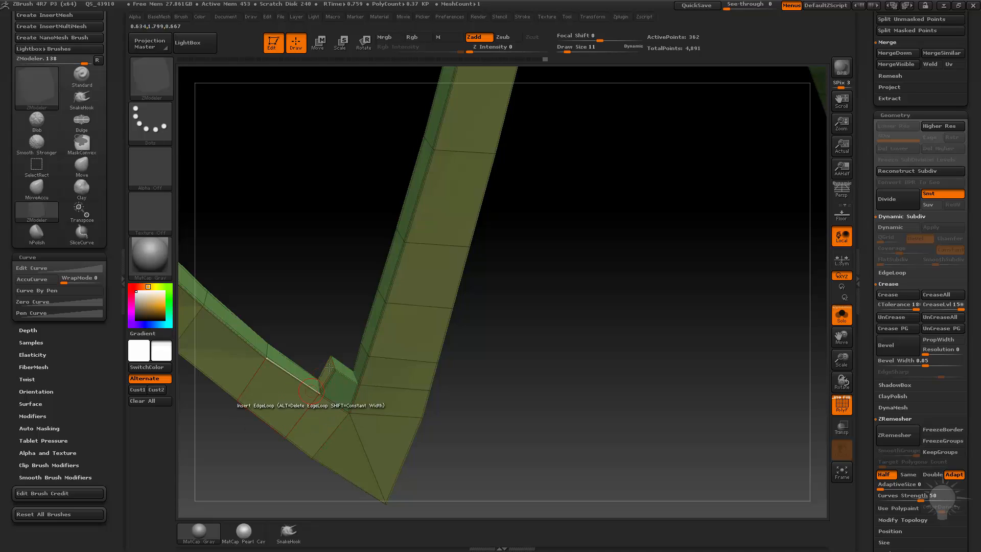
pyautogui.moveTo(329, 367); pyautogui.dragTo(502, 353, button='right')
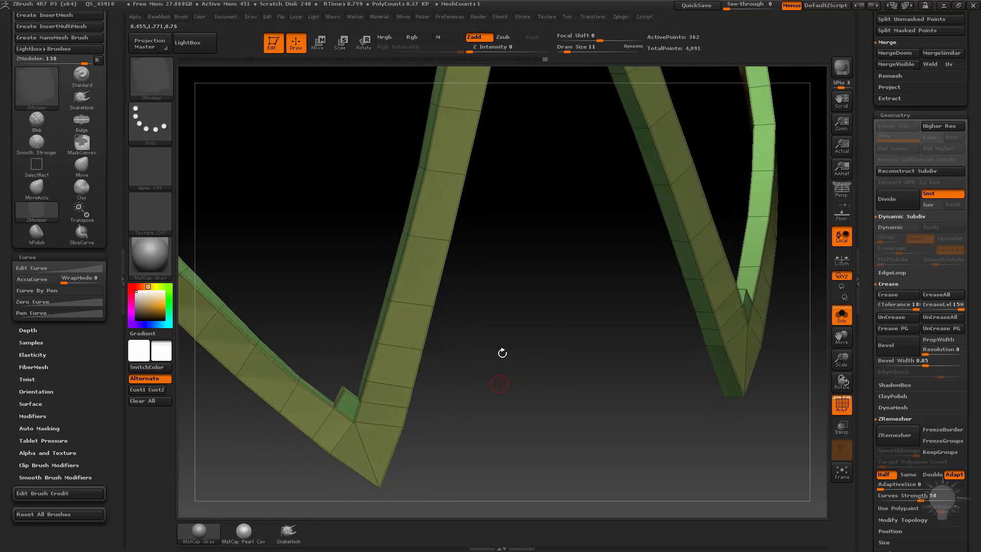
pyautogui.click(840, 315)
pyautogui.click(841, 403)
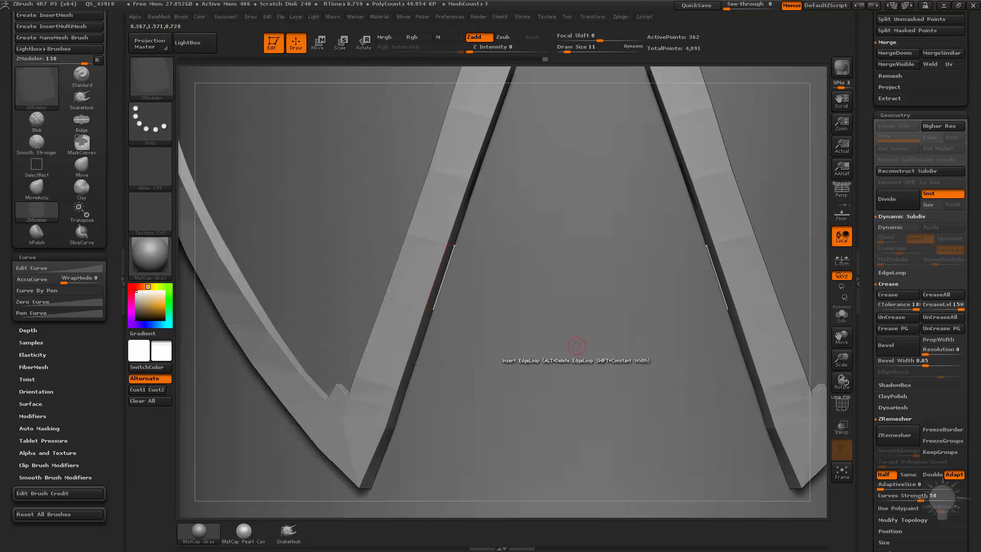
pyautogui.moveTo(814, 287); pyautogui.dragTo(858, 292)
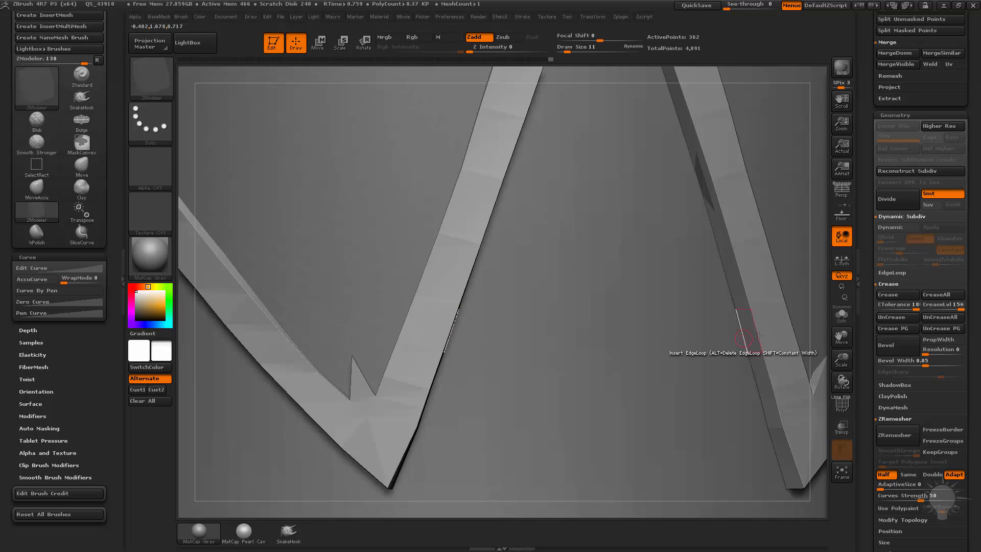
# - Adjust the corner barb with the Move brush on the isolated strip and turn the polyframe back on
pyautogui.moveTo(814, 320); pyautogui.dragTo(450, 361)
pyautogui.press('b')
pyautogui.press('m')
pyautogui.press('v')
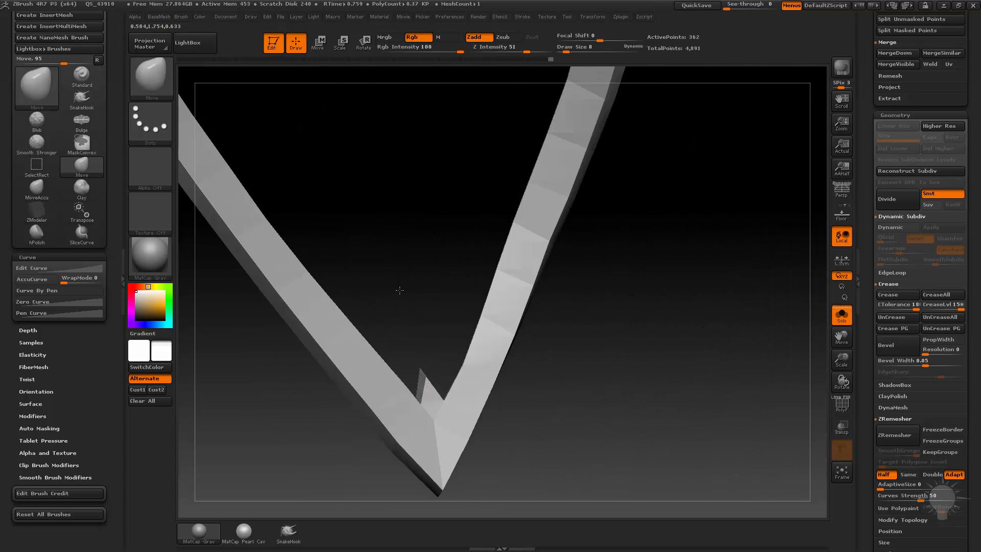
pyautogui.moveTo(392, 245)
pyautogui.mouseDown()
pyautogui.moveTo(462, 280)
pyautogui.moveTo(507, 274)
pyautogui.moveTo(445, 329)
pyautogui.mouseUp()
pyautogui.moveTo(415, 364); pyautogui.dragTo(442, 388)
pyautogui.click(830, 401)
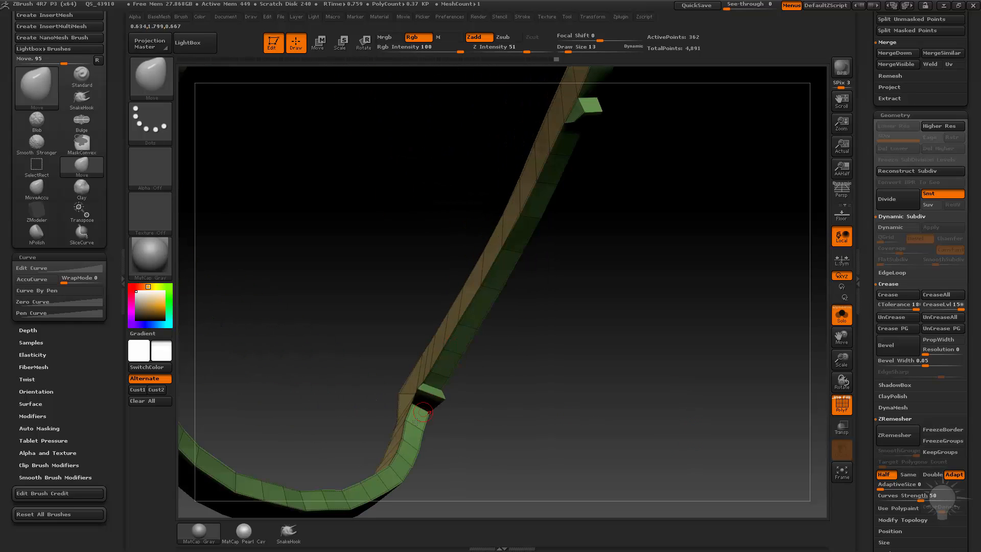
pyautogui.moveTo(416, 420)
pyautogui.mouseDown()
pyautogui.moveTo(434, 391)
pyautogui.moveTo(546, 376)
pyautogui.moveTo(560, 403)
pyautogui.mouseUp()
# - Choose the SelectLasso brush and hide the loops of side faces along the strip's edges
pyautogui.keyDown('ctrl'); pyautogui.keyDown('shift'); pyautogui.click(158, 77); pyautogui.keyUp('shift'); pyautogui.keyUp('ctrl')
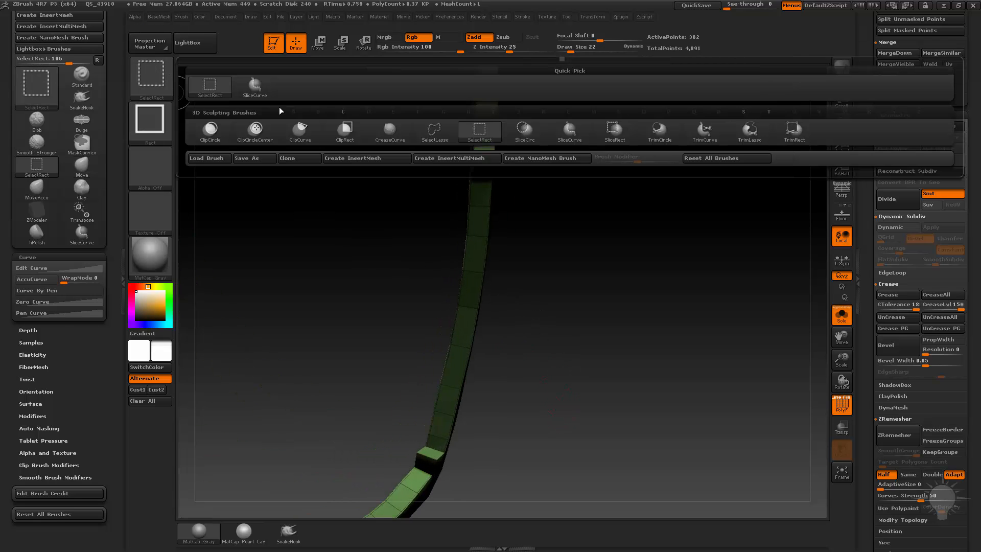
pyautogui.keyDown('ctrl'); pyautogui.keyDown('shift'); pyautogui.click(434, 134); pyautogui.keyUp('shift'); pyautogui.keyUp('ctrl')
pyautogui.moveTo(547, 265); pyautogui.dragTo(511, 254)
pyautogui.press('s')
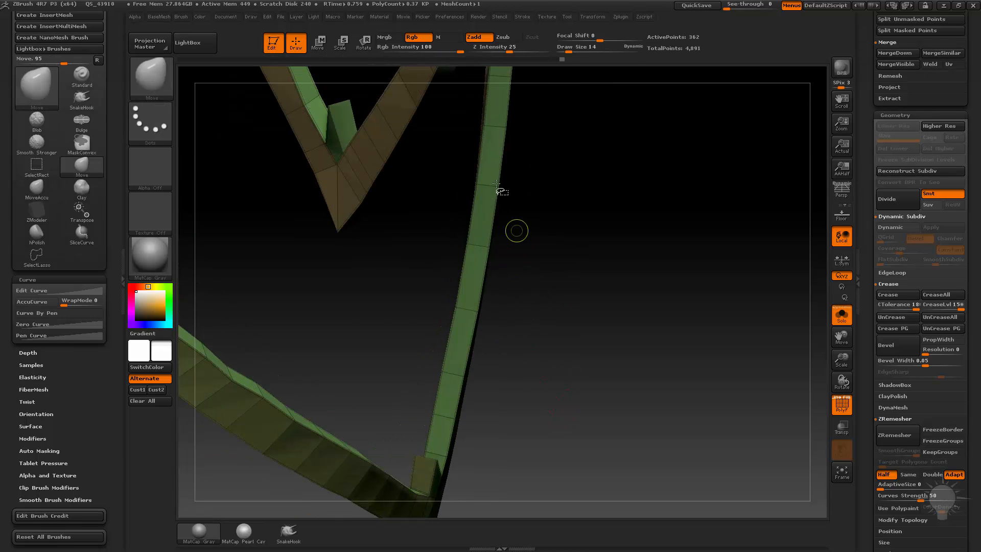
pyautogui.keyDown('ctrl'); pyautogui.keyDown('shift'); pyautogui.click(488, 185); pyautogui.keyUp('shift'); pyautogui.keyUp('ctrl')
pyautogui.moveTo(586, 253)
pyautogui.mouseDown()
pyautogui.moveTo(580, 225)
pyautogui.moveTo(534, 218)
pyautogui.moveTo(606, 296)
pyautogui.moveTo(461, 341)
pyautogui.mouseUp()
pyautogui.keyDown('ctrl'); pyautogui.keyDown('shift'); pyautogui.click(440, 298); pyautogui.keyUp('shift'); pyautogui.keyUp('ctrl')
pyautogui.keyDown('ctrl'); pyautogui.keyDown('shift'); pyautogui.click(419, 338); pyautogui.keyUp('shift'); pyautogui.keyUp('ctrl')
# - Hide the remaining side faces around the barbs and corners, leaving only the strip's front and back faces
pyautogui.moveTo(555, 216)
pyautogui.keyDown('alt'); pyautogui.mouseDown()
pyautogui.moveTo(545, 378)
pyautogui.moveTo(577, 348)
pyautogui.mouseUp(); pyautogui.keyUp('alt')
pyautogui.keyDown('ctrl'); pyautogui.keyDown('shift'); pyautogui.click(440, 212); pyautogui.keyUp('shift'); pyautogui.keyUp('ctrl')
pyautogui.keyDown('alt'); pyautogui.moveTo(542, 199); pyautogui.dragTo(566, 295); pyautogui.keyUp('alt')
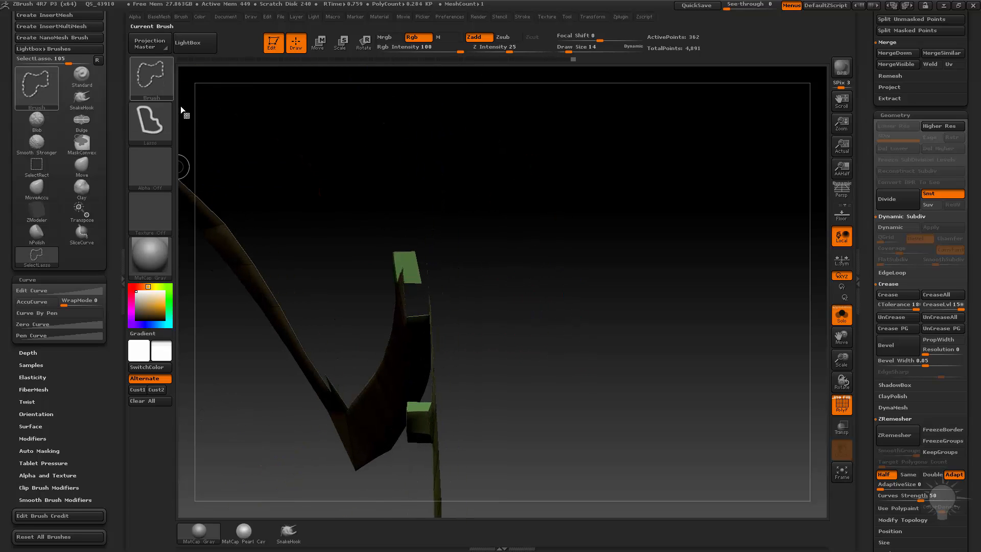
pyautogui.keyDown('ctrl'); pyautogui.keyDown('shift'); pyautogui.click(418, 409); pyautogui.keyUp('shift'); pyautogui.keyUp('ctrl')
pyautogui.moveTo(517, 374)
pyautogui.mouseDown()
pyautogui.moveTo(505, 393)
pyautogui.moveTo(565, 422)
pyautogui.moveTo(533, 362)
pyautogui.moveTo(549, 385)
pyautogui.moveTo(633, 304)
pyautogui.moveTo(660, 327)
pyautogui.moveTo(668, 273)
pyautogui.moveTo(657, 212)
pyautogui.moveTo(641, 260)
pyautogui.moveTo(663, 270)
pyautogui.moveTo(729, 235)
pyautogui.moveTo(446, 298)
pyautogui.moveTo(641, 265)
pyautogui.moveTo(534, 303)
pyautogui.mouseUp()
pyautogui.hotkey('ctrl', 'shift')
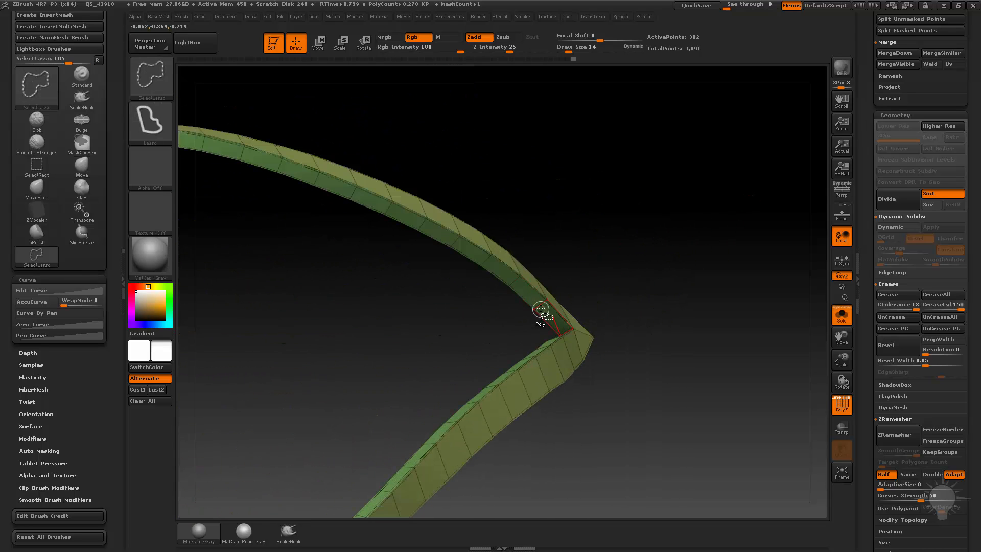
pyautogui.keyDown('ctrl'); pyautogui.keyDown('shift'); pyautogui.click(540, 309); pyautogui.keyUp('shift'); pyautogui.keyUp('ctrl')
pyautogui.moveTo(624, 276)
pyautogui.mouseDown()
pyautogui.moveTo(534, 234)
pyautogui.moveTo(501, 300)
pyautogui.moveTo(751, 388)
pyautogui.moveTo(648, 322)
pyautogui.moveTo(262, 258)
pyautogui.mouseUp()
# - Separate the strip's front, back and side faces into their own polygroups using Auto Groups, and unhide the whole strip
pyautogui.press('2')
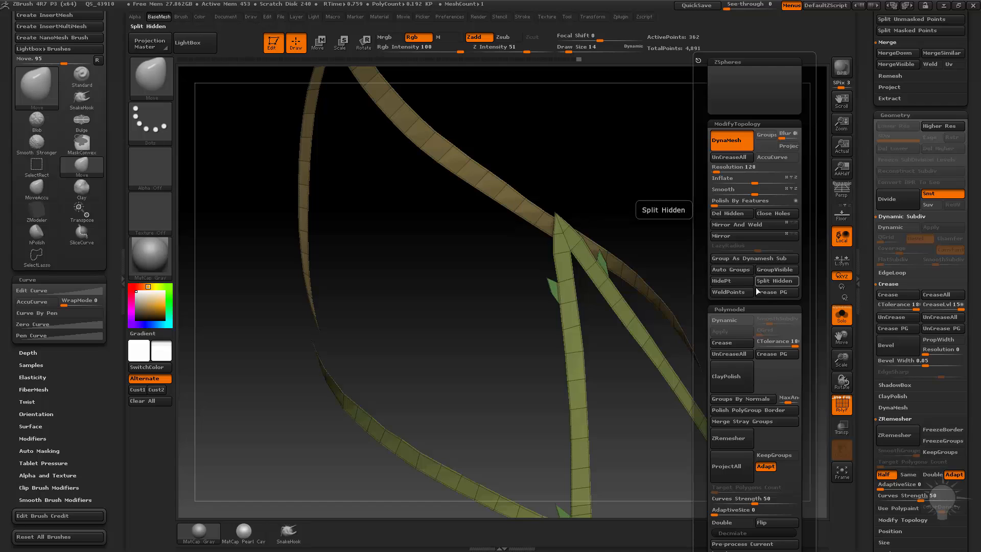
pyautogui.moveTo(877, 335); pyautogui.dragTo(890, 198)
pyautogui.click(899, 177)
pyautogui.click(890, 213)
pyautogui.click(896, 224)
pyautogui.moveTo(736, 225)
pyautogui.mouseDown()
pyautogui.moveTo(723, 213)
pyautogui.moveTo(754, 191)
pyautogui.moveTo(737, 190)
pyautogui.moveTo(719, 214)
pyautogui.moveTo(742, 219)
pyautogui.moveTo(746, 280)
pyautogui.moveTo(674, 280)
pyautogui.moveTo(726, 281)
pyautogui.moveTo(728, 294)
pyautogui.mouseUp()
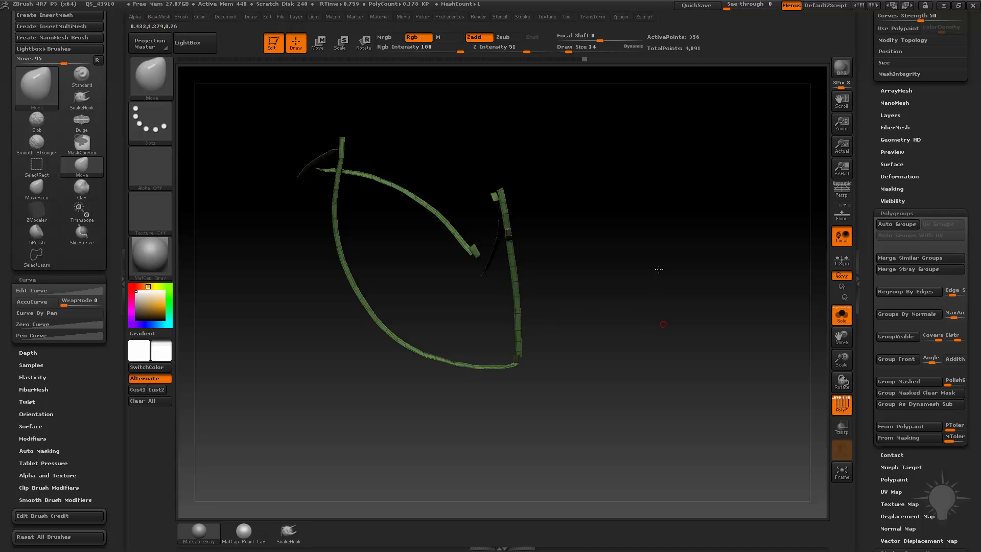
pyautogui.moveTo(658, 269)
pyautogui.mouseDown()
pyautogui.moveTo(736, 304)
pyautogui.moveTo(712, 280)
pyautogui.moveTo(683, 285)
pyautogui.moveTo(707, 339)
pyautogui.mouseUp()
pyautogui.hotkey('shift', 'f')
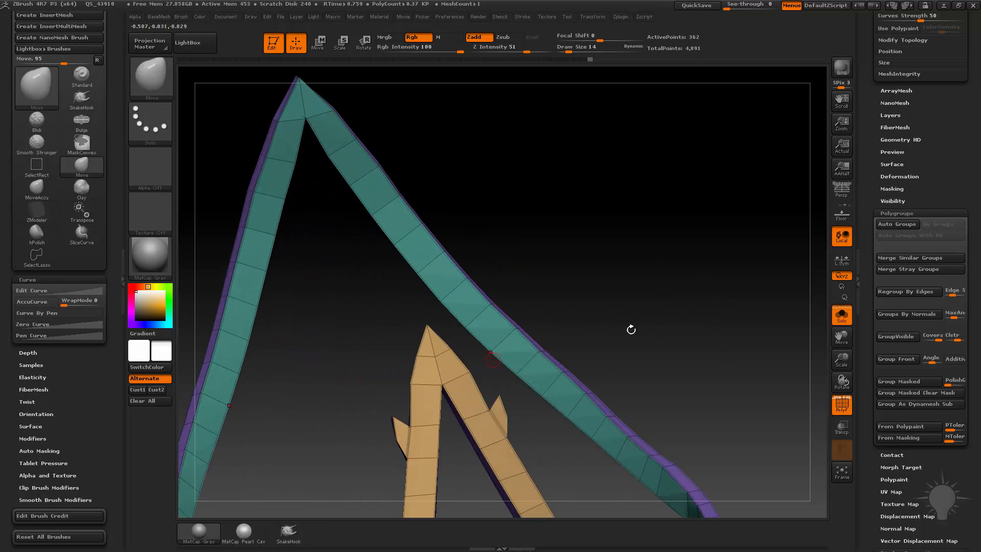
# - Set the strip's crease tolerance to 47, turn on Dynamic Subdivision, and inspect the strip from several angles
pyautogui.moveTo(631, 330); pyautogui.dragTo(529, 255)
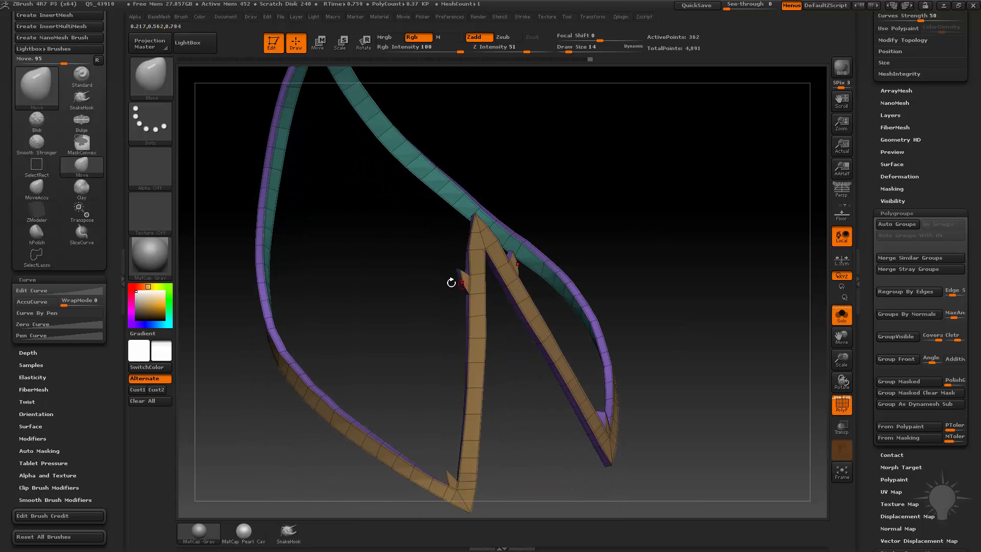
pyautogui.moveTo(451, 282); pyautogui.dragTo(687, 269)
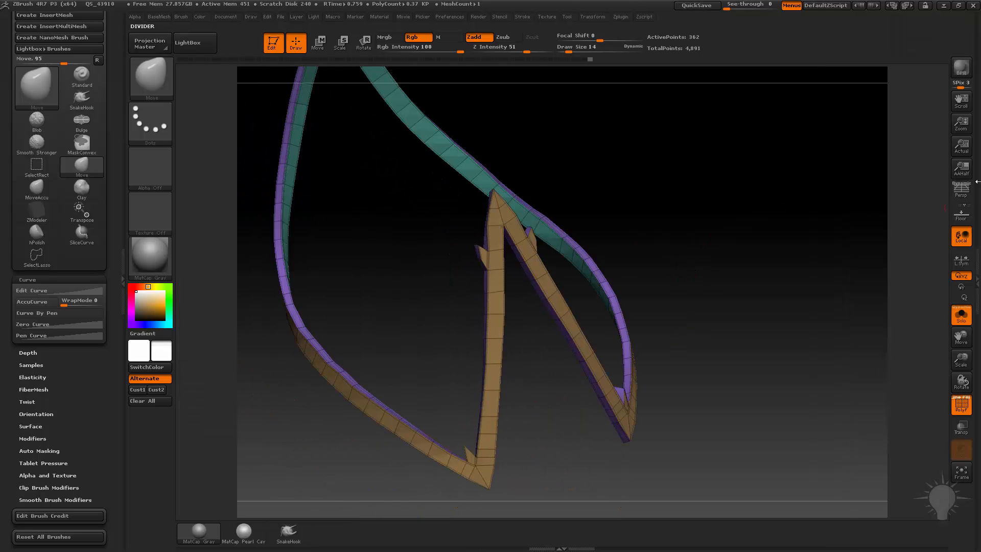
pyautogui.moveTo(871, 198); pyautogui.dragTo(881, 279)
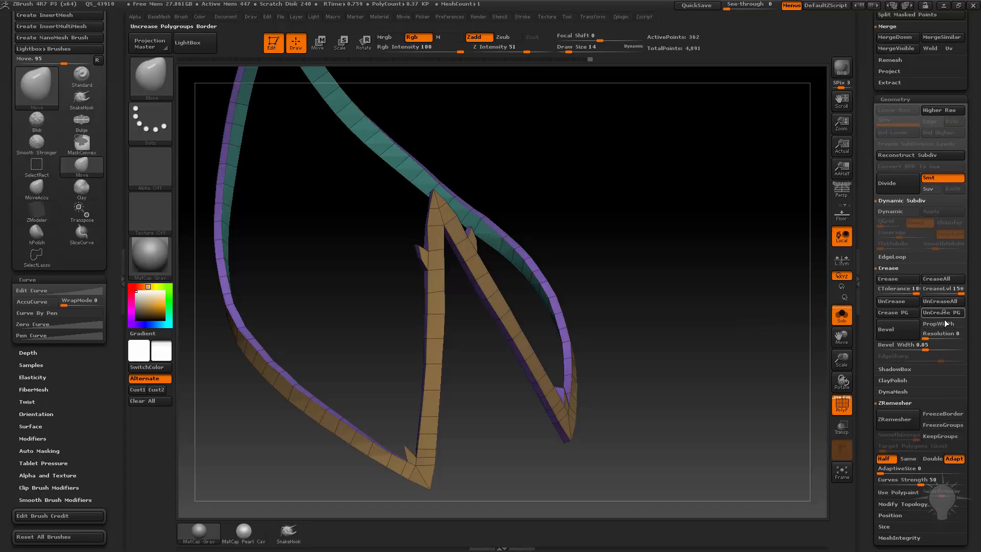
pyautogui.keyDown('alt'); pyautogui.moveTo(693, 280); pyautogui.dragTo(768, 262); pyautogui.keyUp('alt')
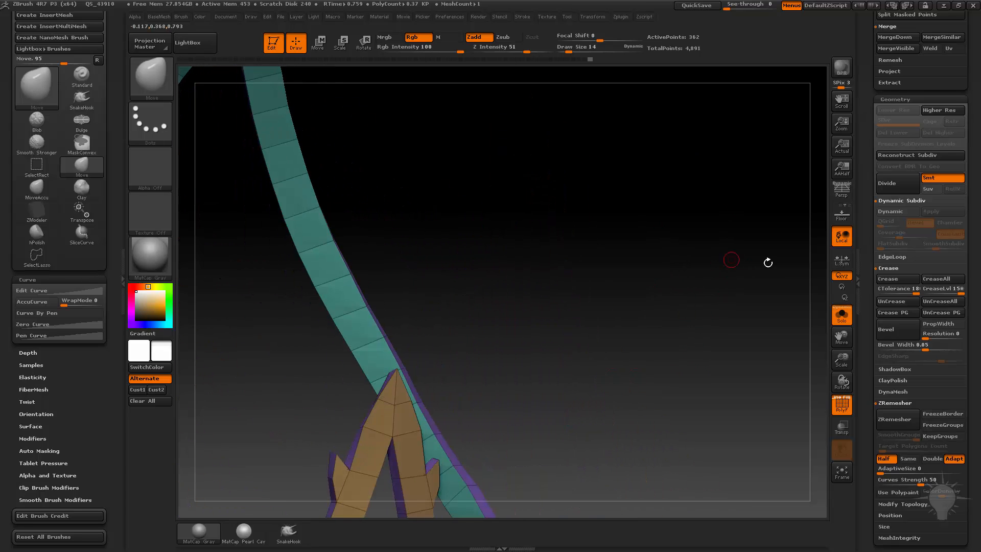
pyautogui.moveTo(725, 298); pyautogui.dragTo(823, 192)
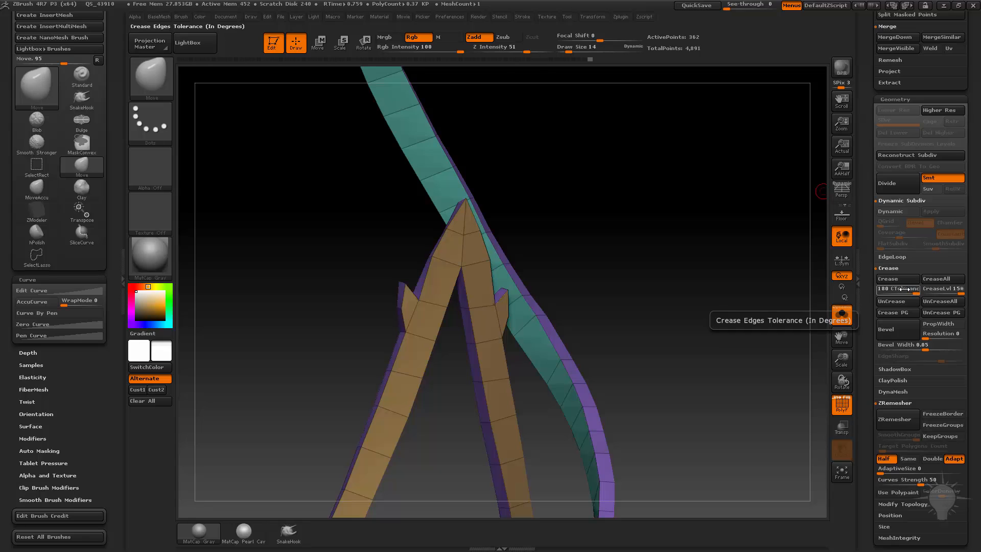
pyautogui.moveTo(889, 294); pyautogui.dragTo(890, 294)
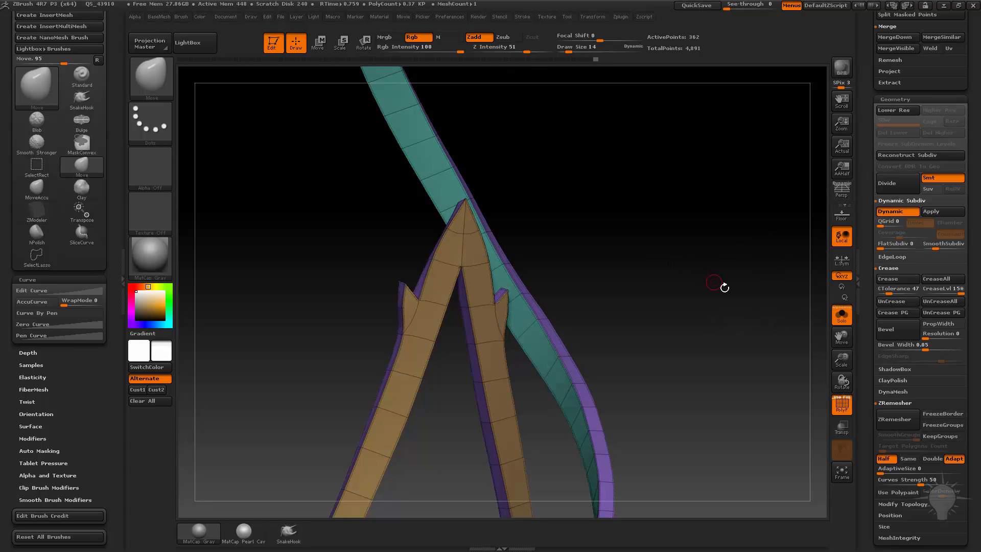
pyautogui.moveTo(722, 287); pyautogui.dragTo(723, 314)
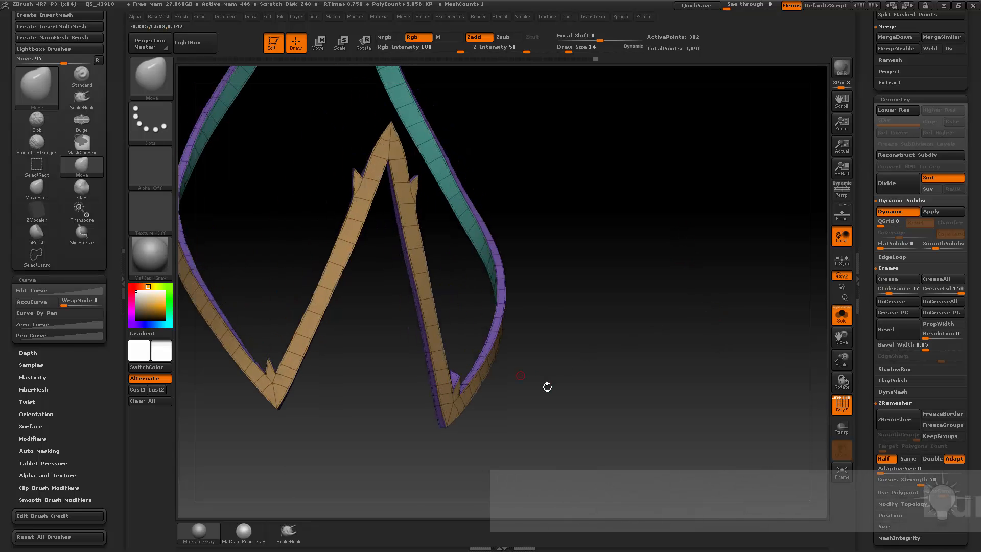
pyautogui.moveTo(547, 388); pyautogui.dragTo(500, 373)
pyautogui.keyDown('alt'); pyautogui.moveTo(623, 319); pyautogui.dragTo(714, 305); pyautogui.keyUp('alt')
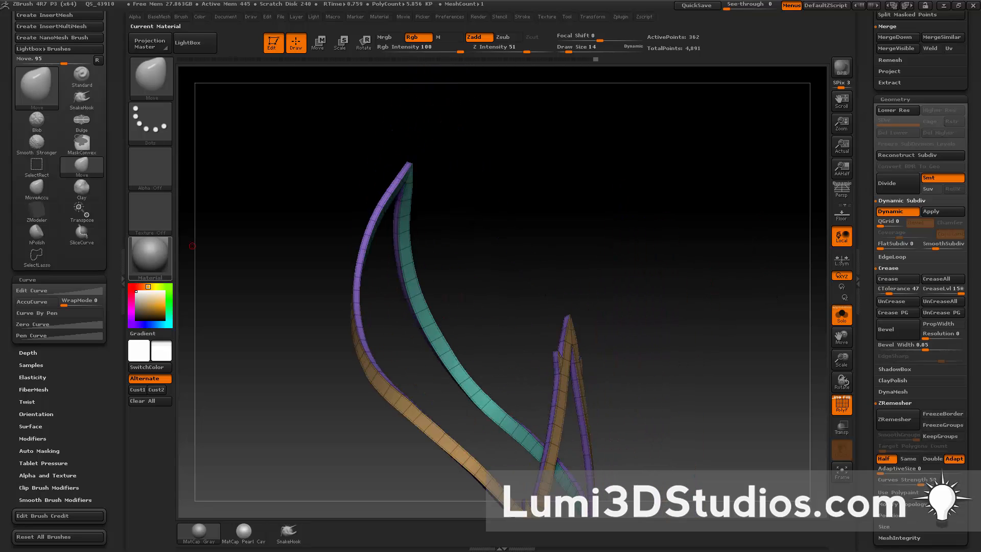